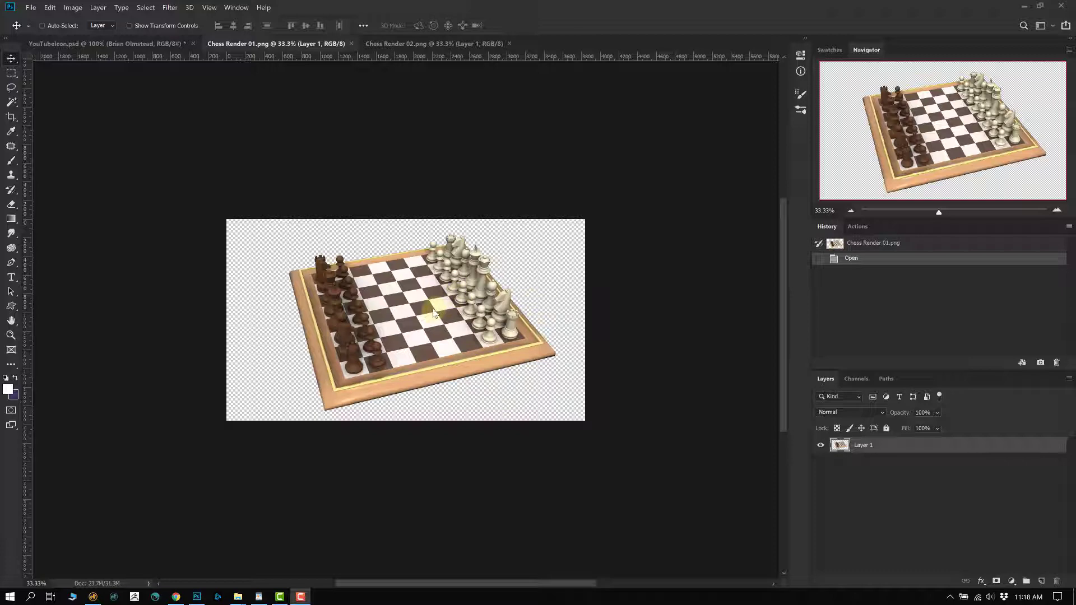
- Zoom the chess board render from 33.3% to about 58% so it fills more of the window
scroll(421, 318, up, 3)
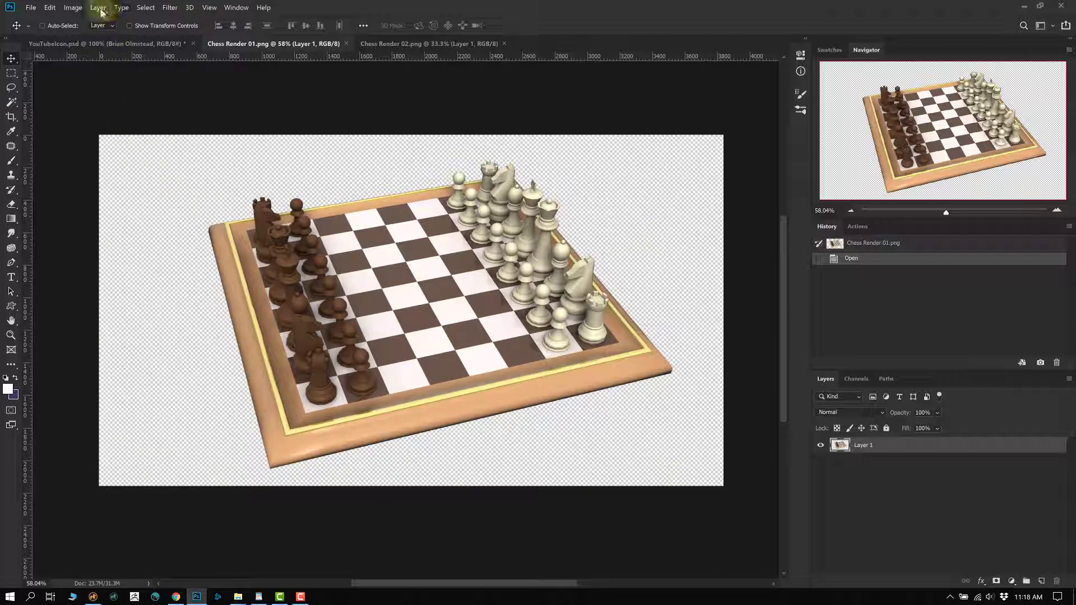
click(80, 13)
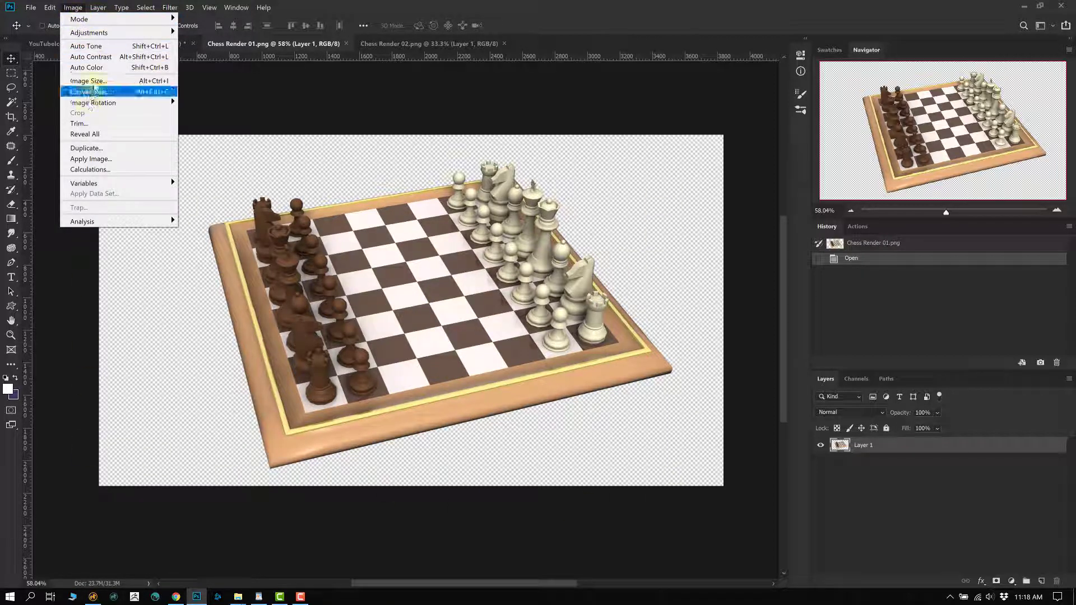
click(100, 85)
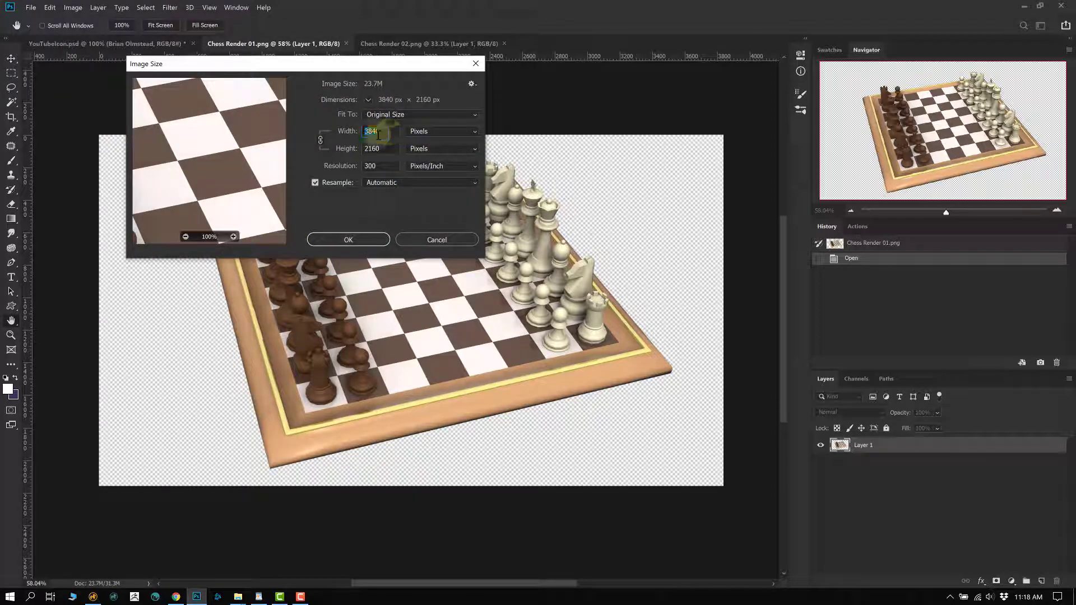
double_click(364, 147)
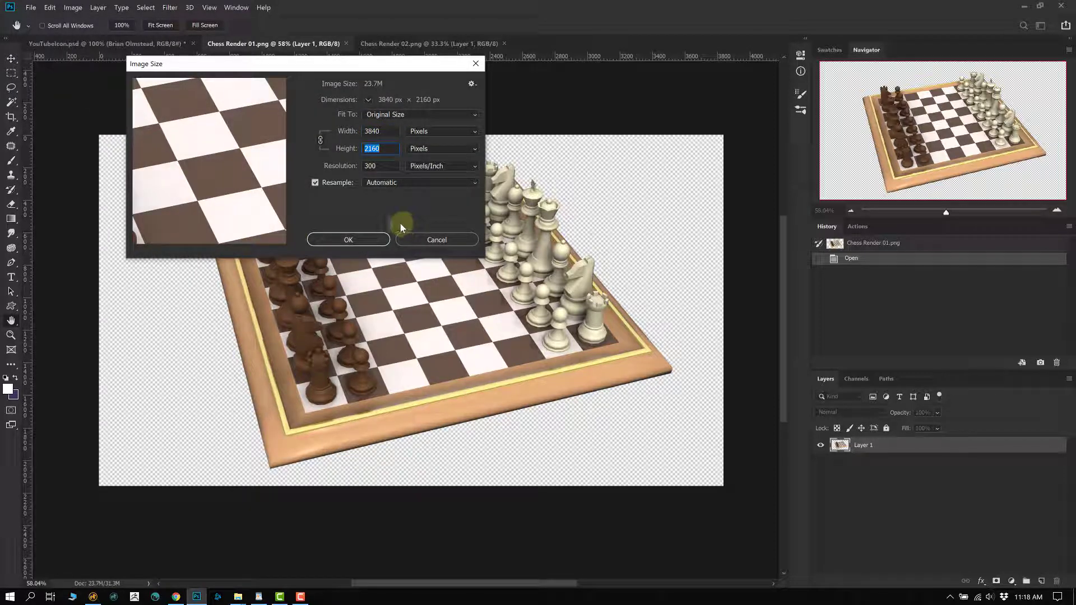
click(424, 239)
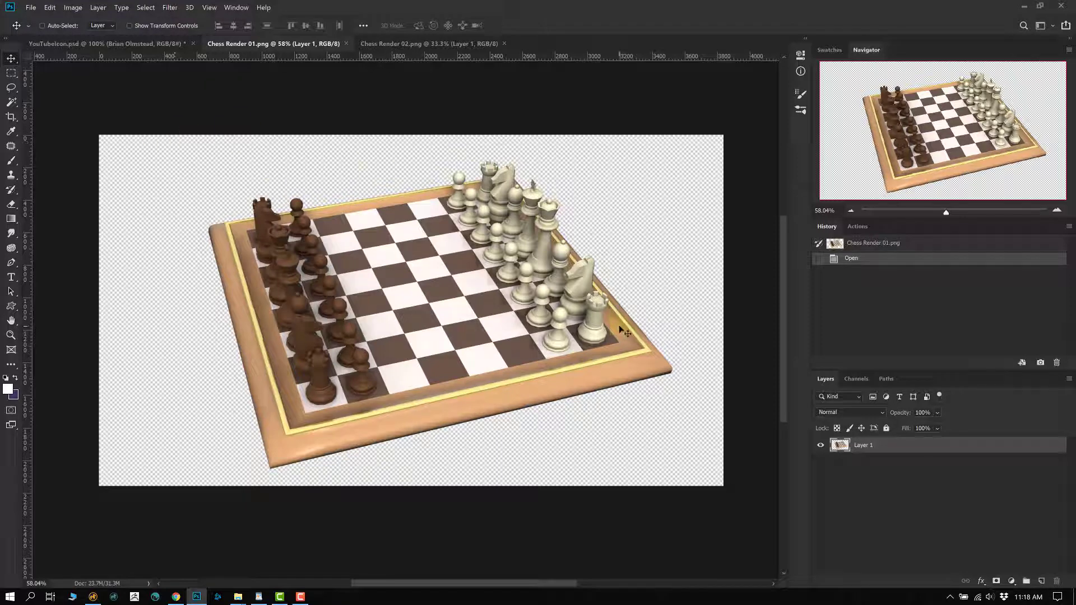
- Drag the chessboard layer leftward across the canvas with the Move tool
drag(432, 293, 379, 349)
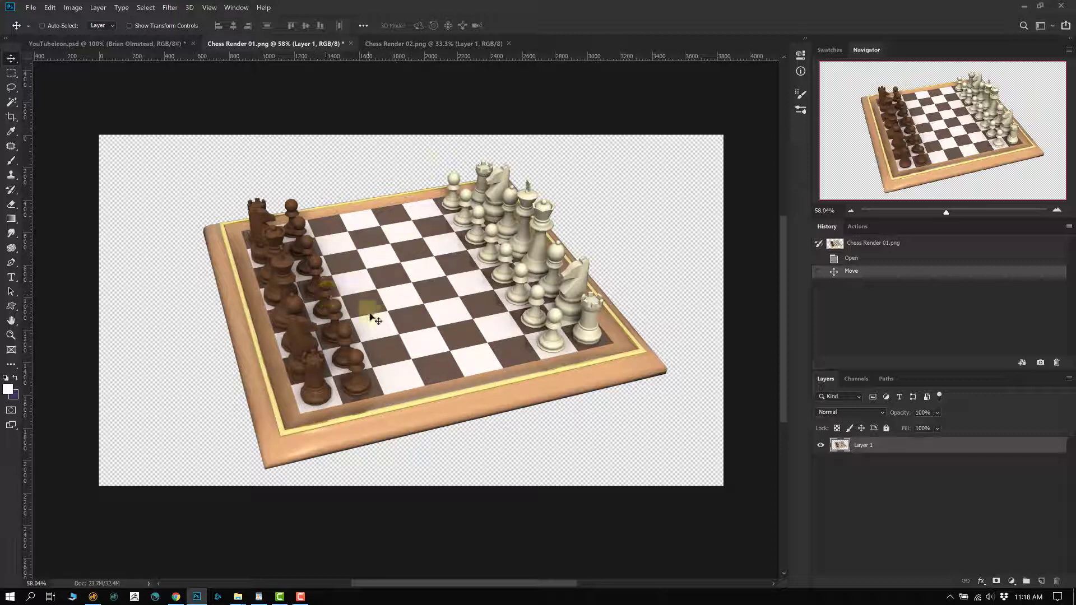
drag(370, 315, 398, 331)
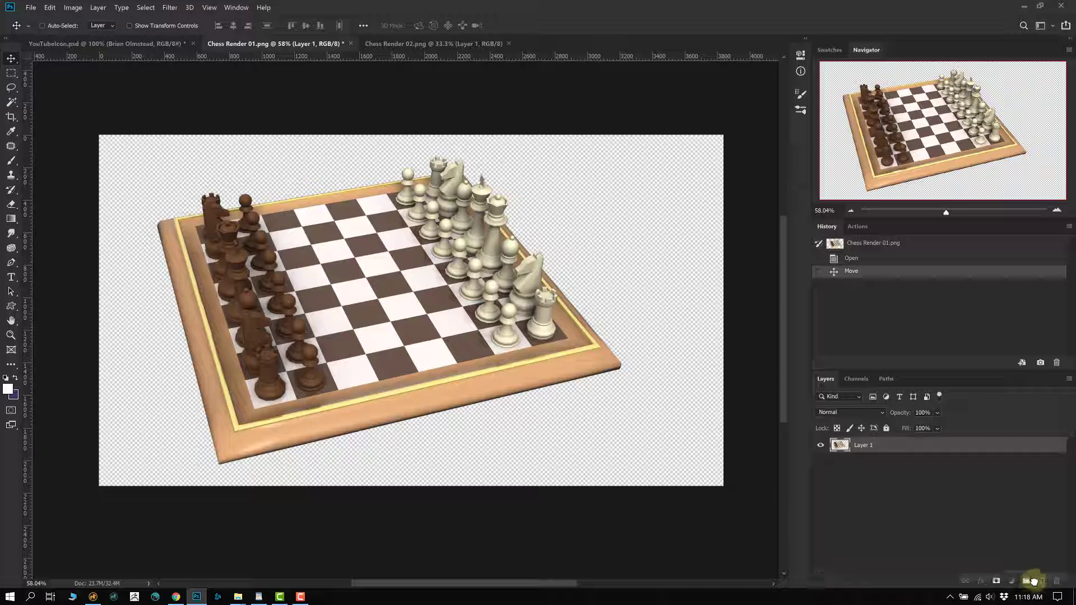
- Duplicate Layer 1, hide the original, and nudge the copy slightly right
drag(1034, 581, 1035, 580)
click(821, 461)
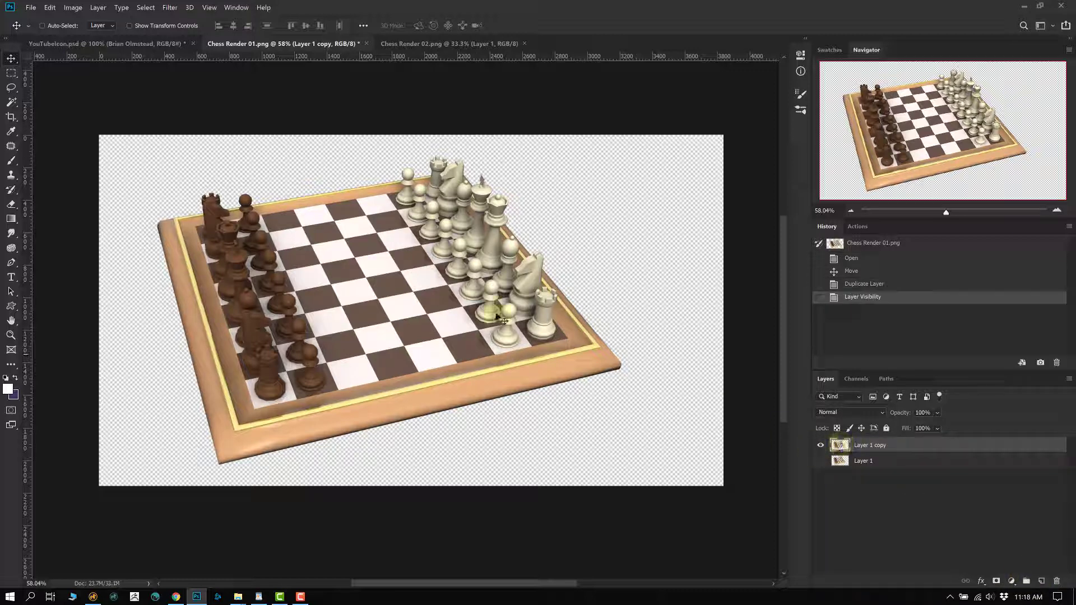
mouse_move(504, 320)
mouse_down()
mouse_move(480, 304)
mouse_move(521, 312)
mouse_up()
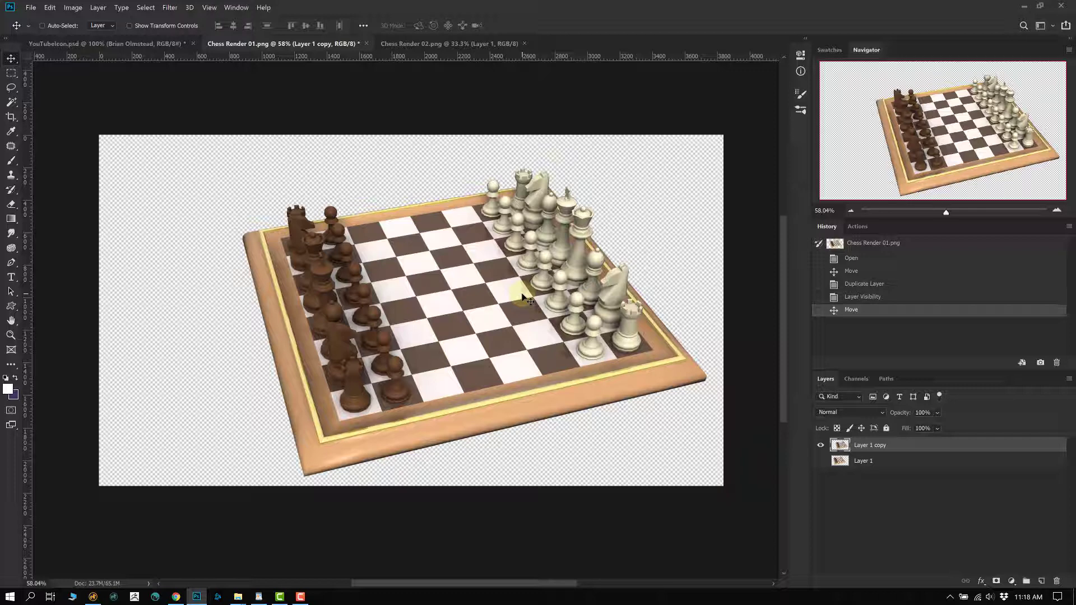
- Scale the copy down to a small board and place it right of centre
key(ctrl+t)
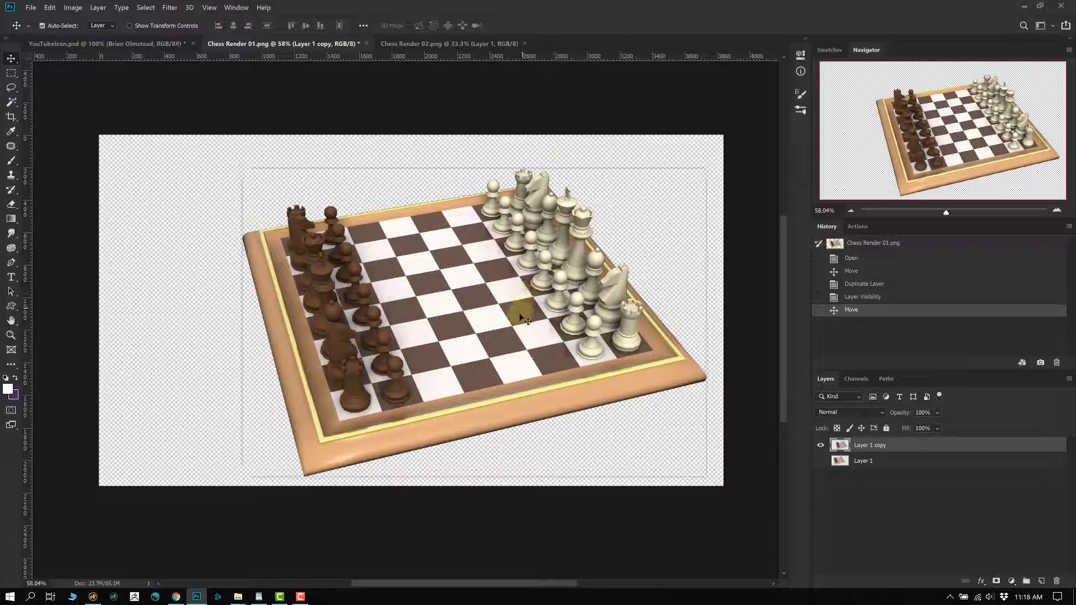
drag(241, 477, 554, 234)
key(Return)
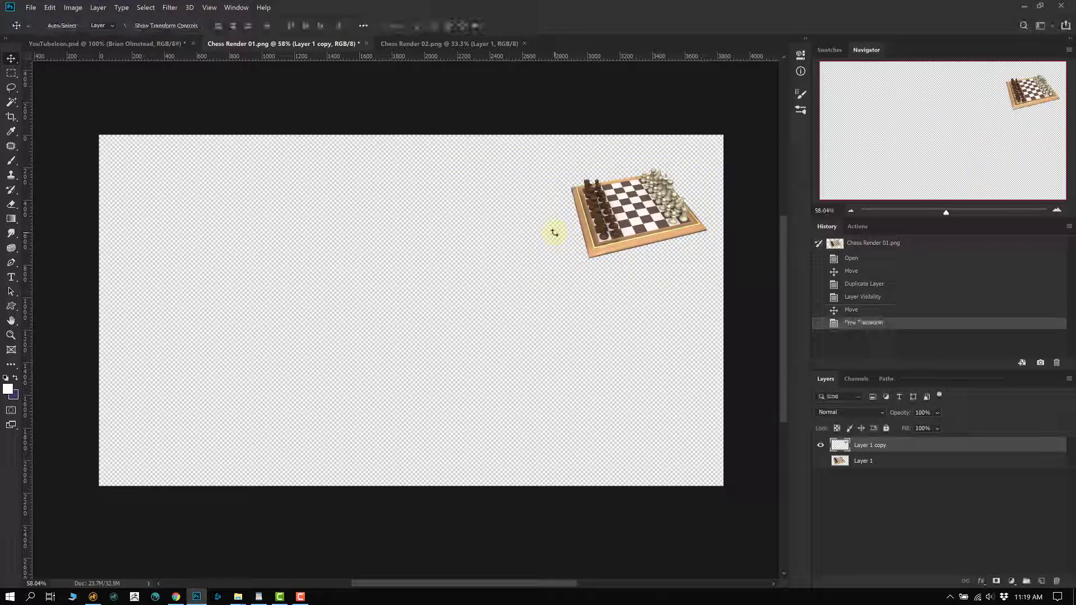
drag(616, 221, 522, 294)
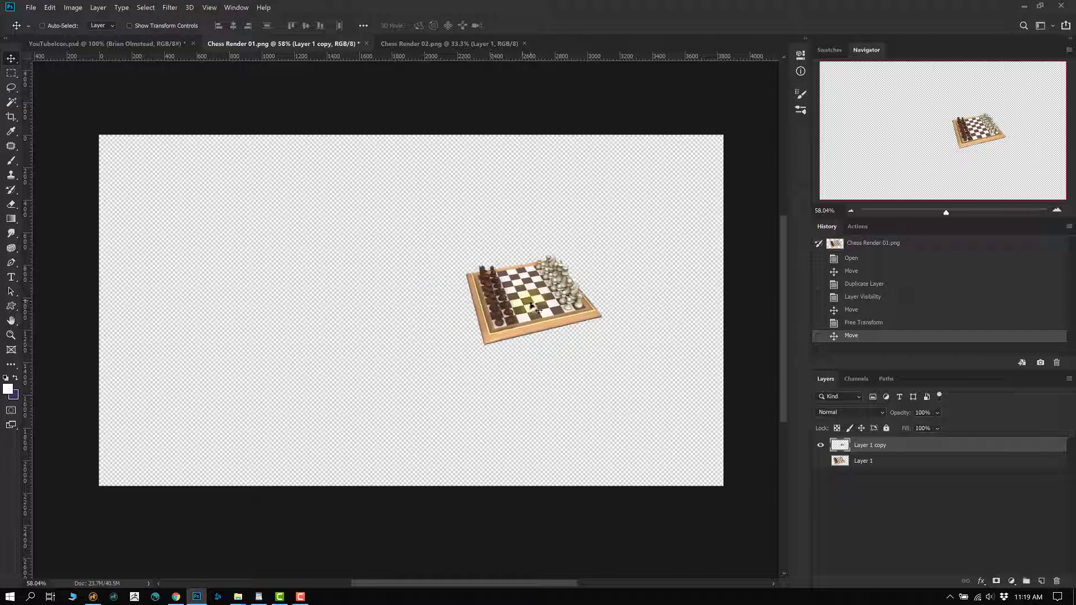
drag(552, 341, 606, 249)
- Shrink the small board even further, then start enlarging it back to about 738%
key(ctrl+t)
key(Return)
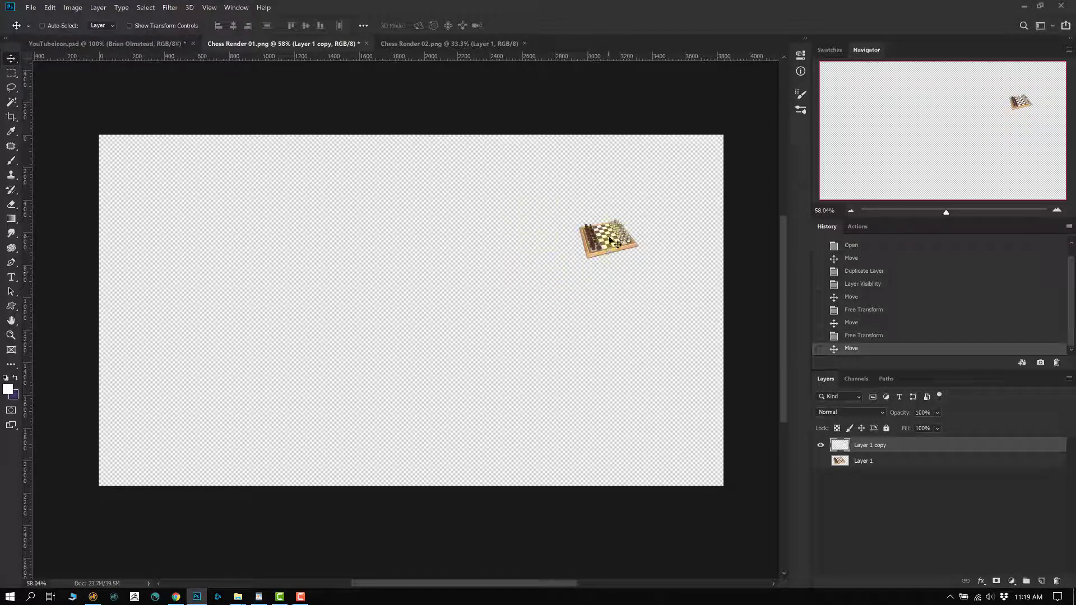
drag(609, 241, 565, 219)
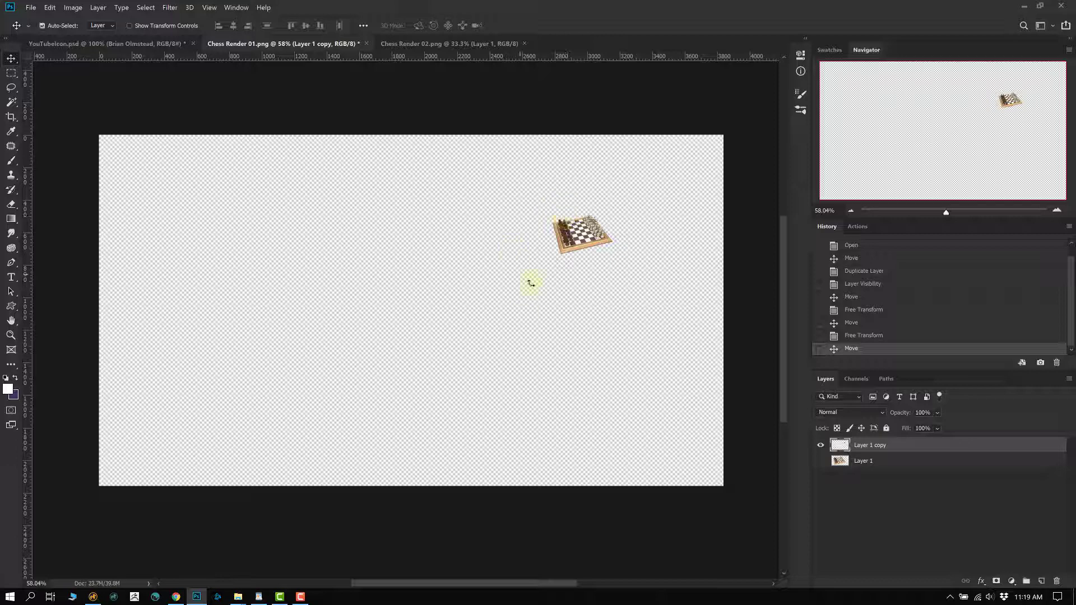
key(ctrl+t)
drag(553, 253, 163, 454)
- Stretch the tiny copy back to full board size and apply the transform
drag(446, 348, 546, 271)
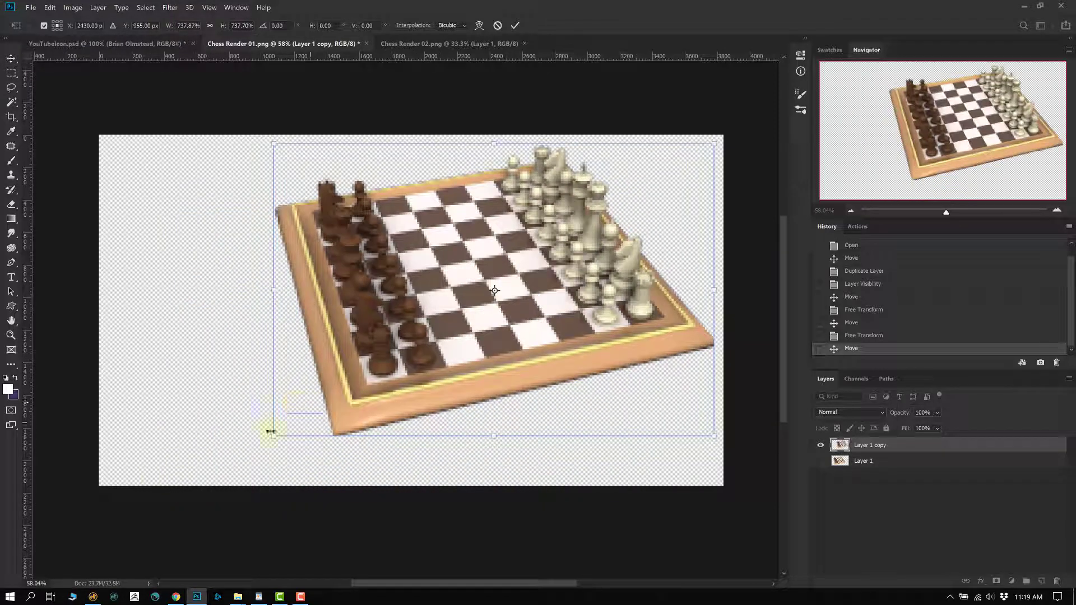
drag(271, 432, 234, 462)
drag(526, 278, 435, 305)
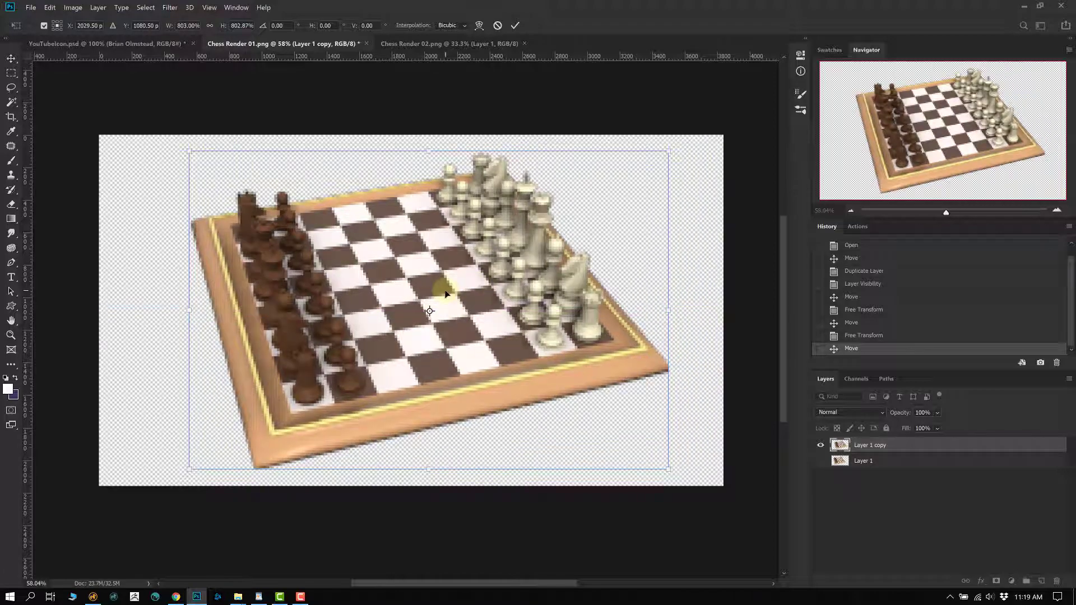
key(Return)
- Zoom in on the white pawns, toggle copy and original to compare blur, then delete Layer 1 copy
drag(514, 242, 539, 233)
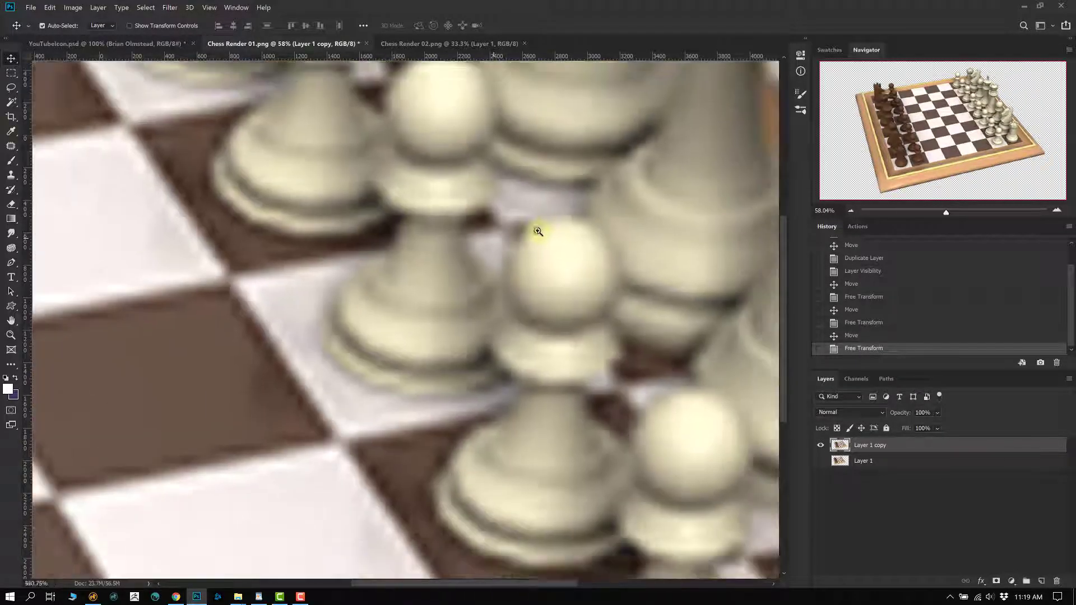
scroll(224, 376, down, 3)
scroll(224, 376, left, 4)
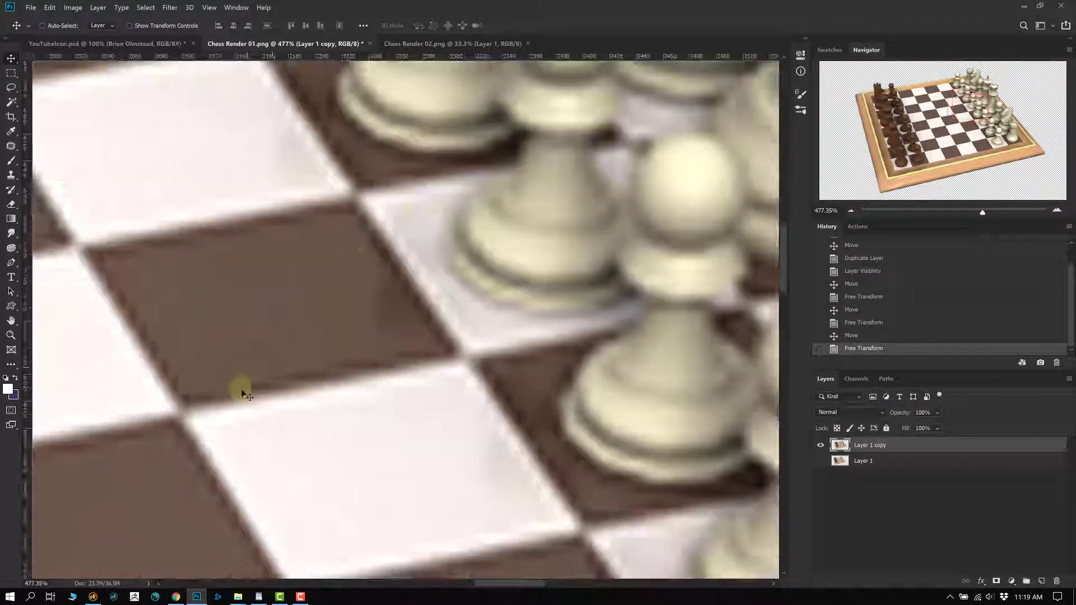
click(820, 444)
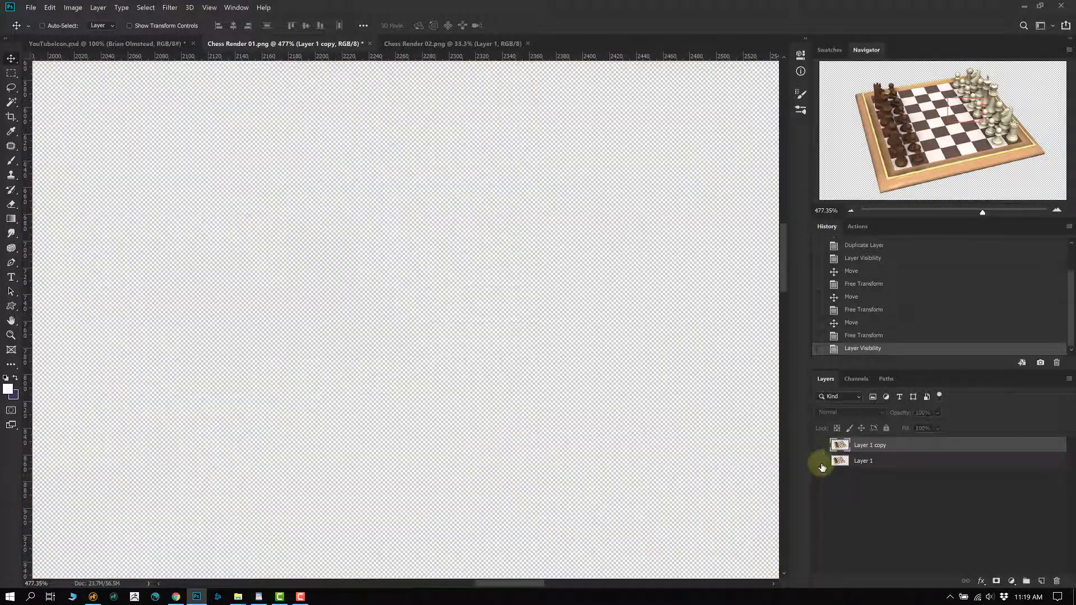
click(820, 460)
scroll(567, 389, down, 3)
scroll(481, 307, left, 3)
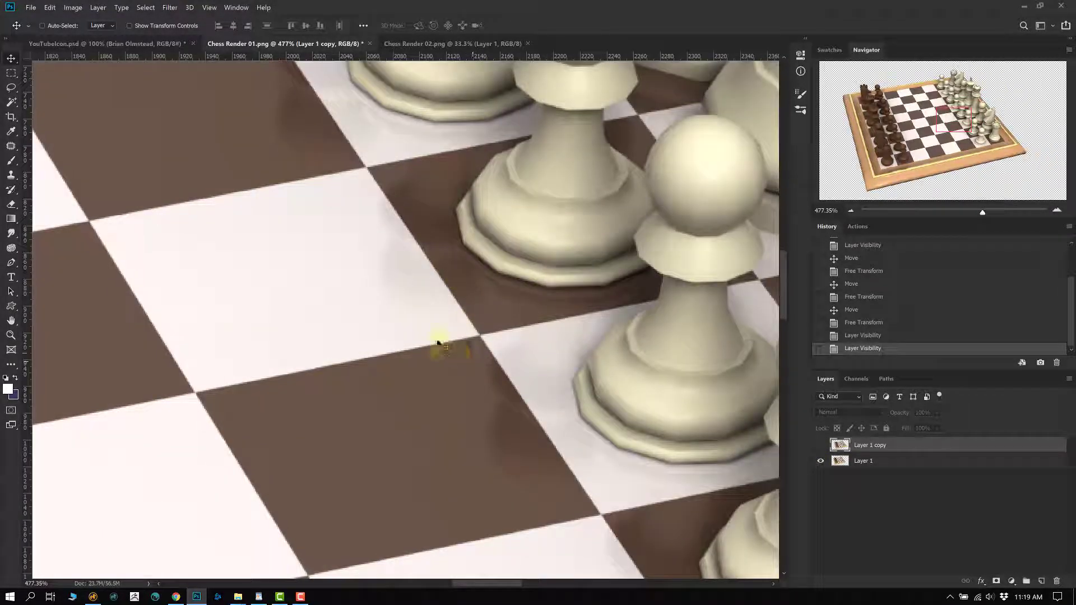
drag(472, 337, 432, 305)
click(820, 460)
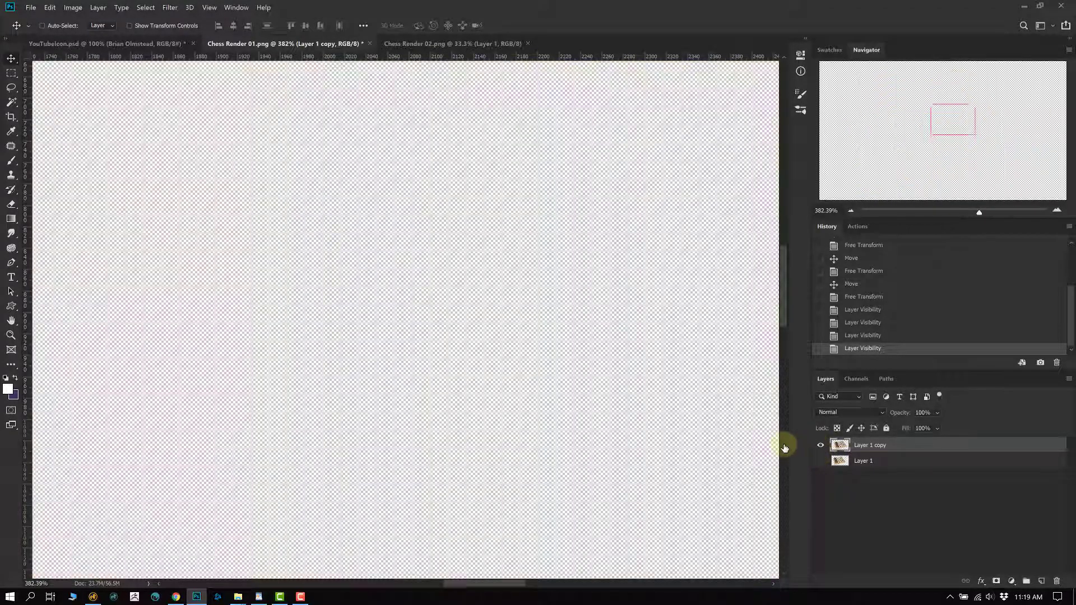
click(820, 445)
drag(501, 305, 477, 307)
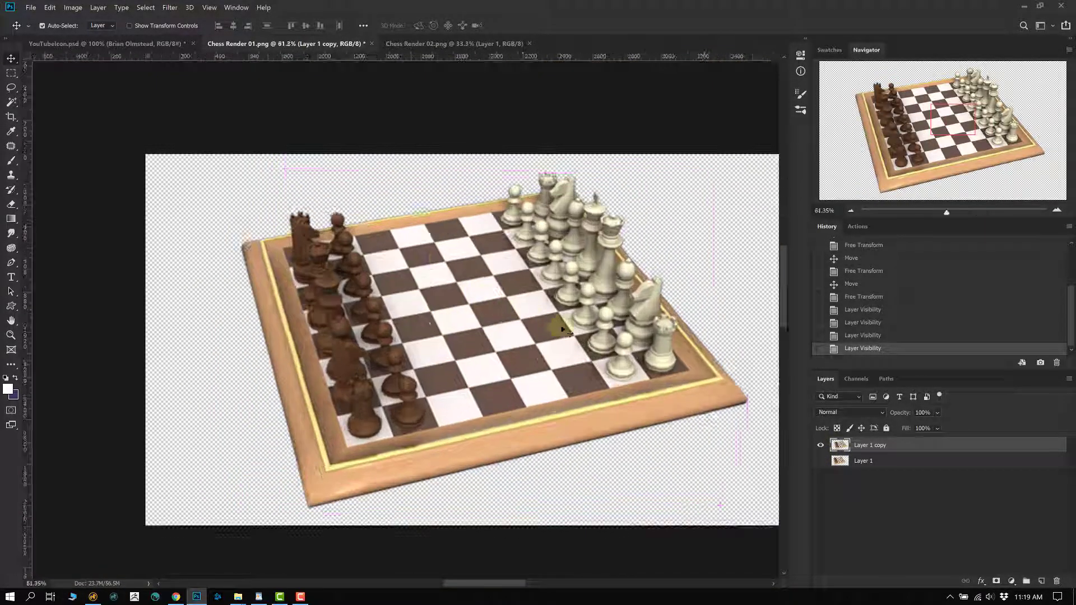
drag(836, 448, 1056, 581)
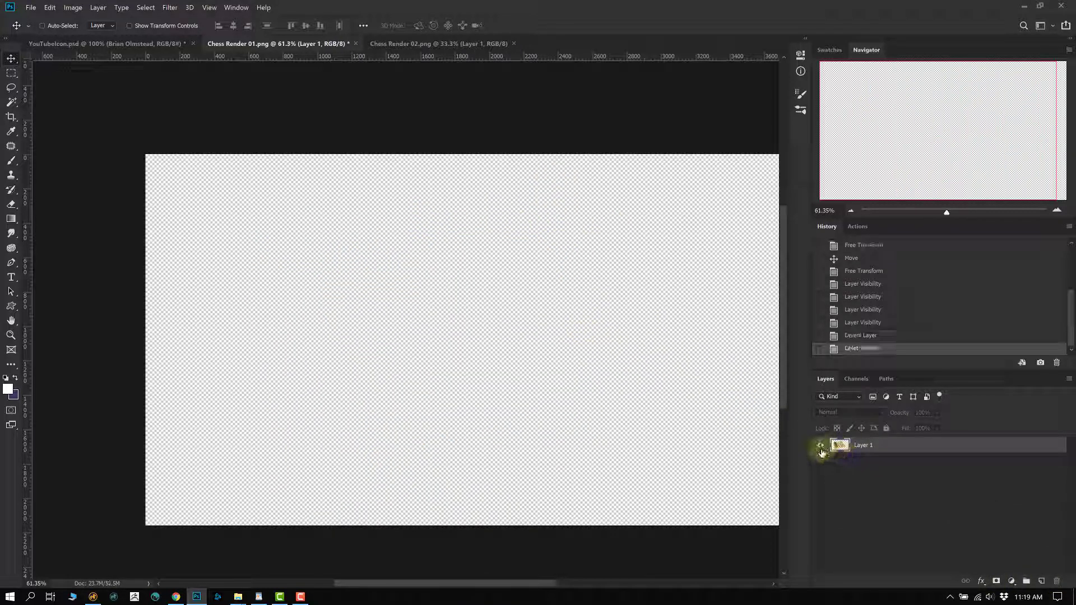
- Show Layer 1, move it left, and drag Chess Render 02's brown pieces into Chess Render 01 as Layer 2
click(821, 445)
drag(493, 353, 340, 327)
click(405, 45)
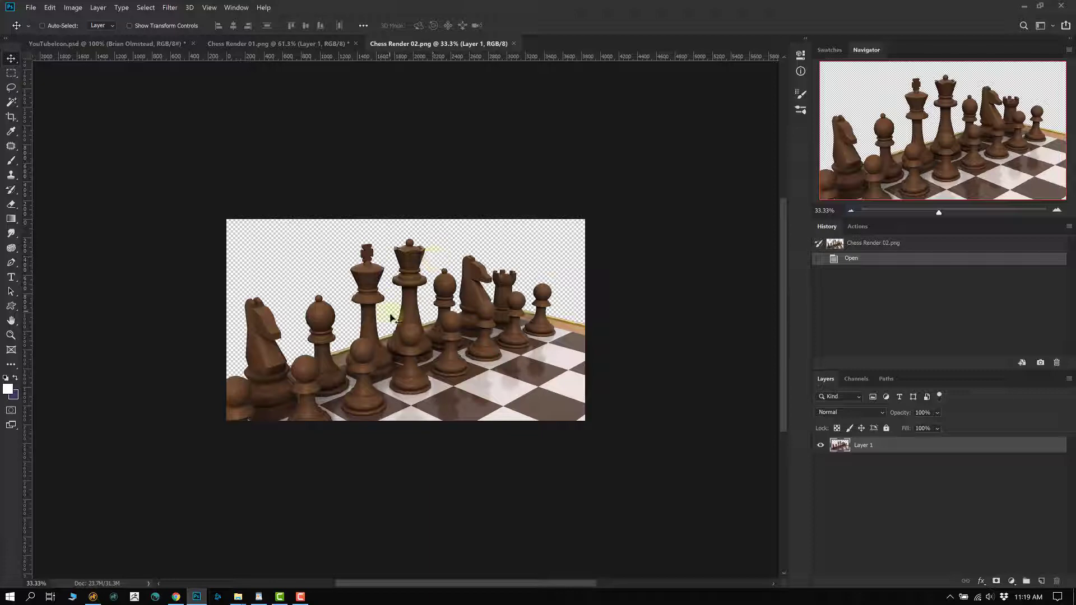
drag(400, 349, 780, 477)
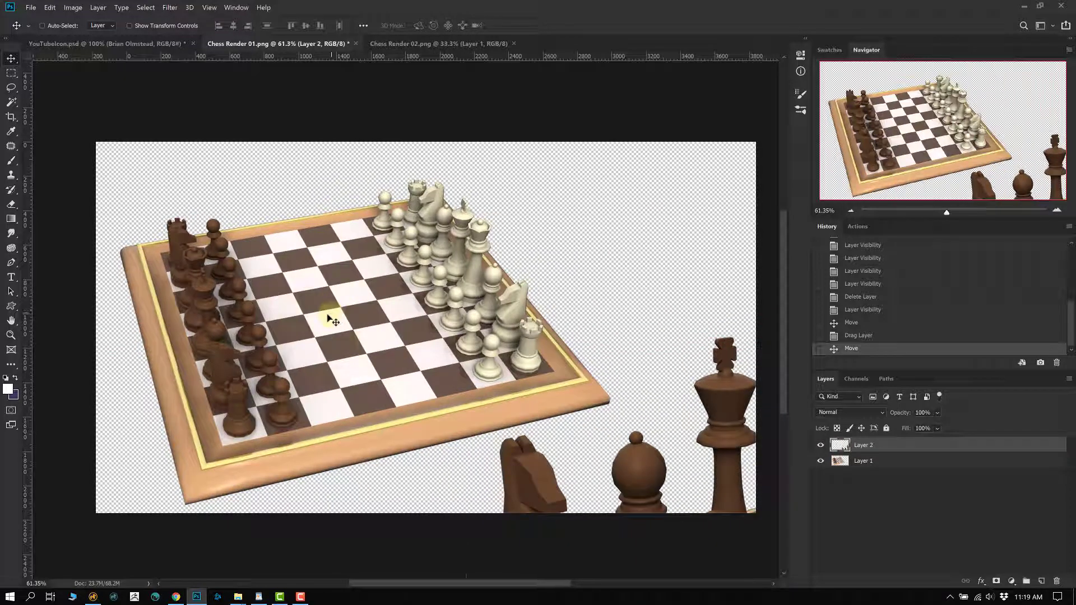
- Nudge the board layer up-left and then slightly right and down with the Move tool
ctrl+click(330, 319)
drag(330, 319, 299, 290)
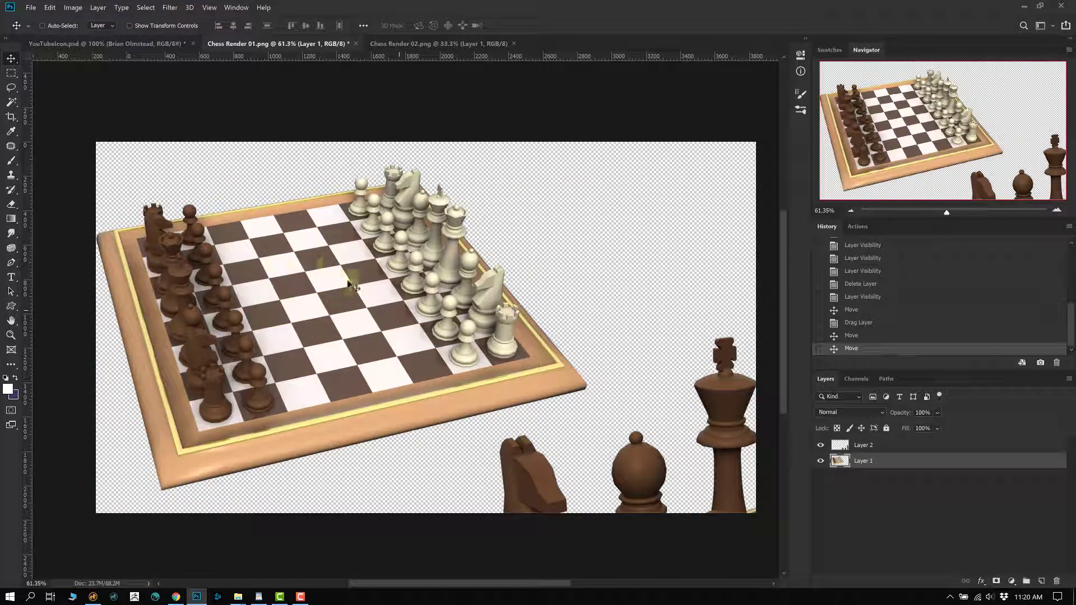
scroll(502, 327, up, 10)
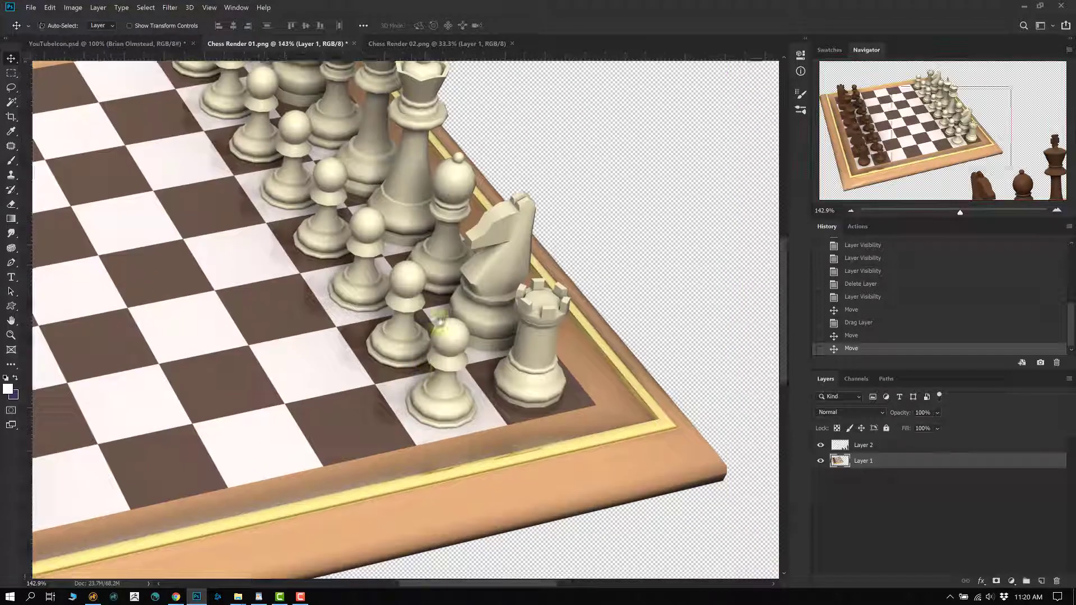
scroll(486, 310, down, 10)
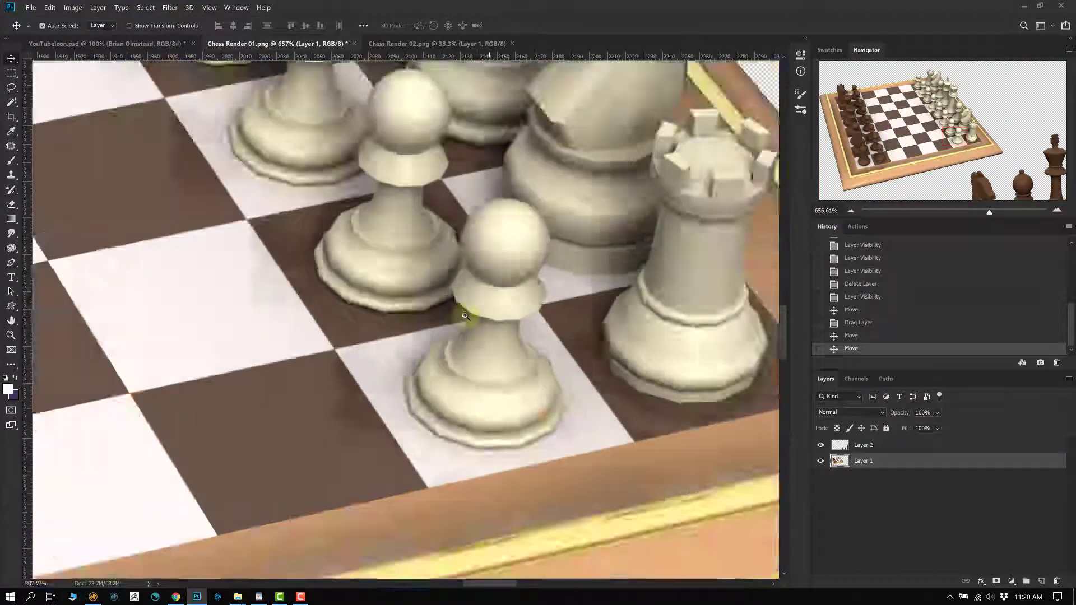
drag(654, 421, 601, 363)
ctrl+click(654, 431)
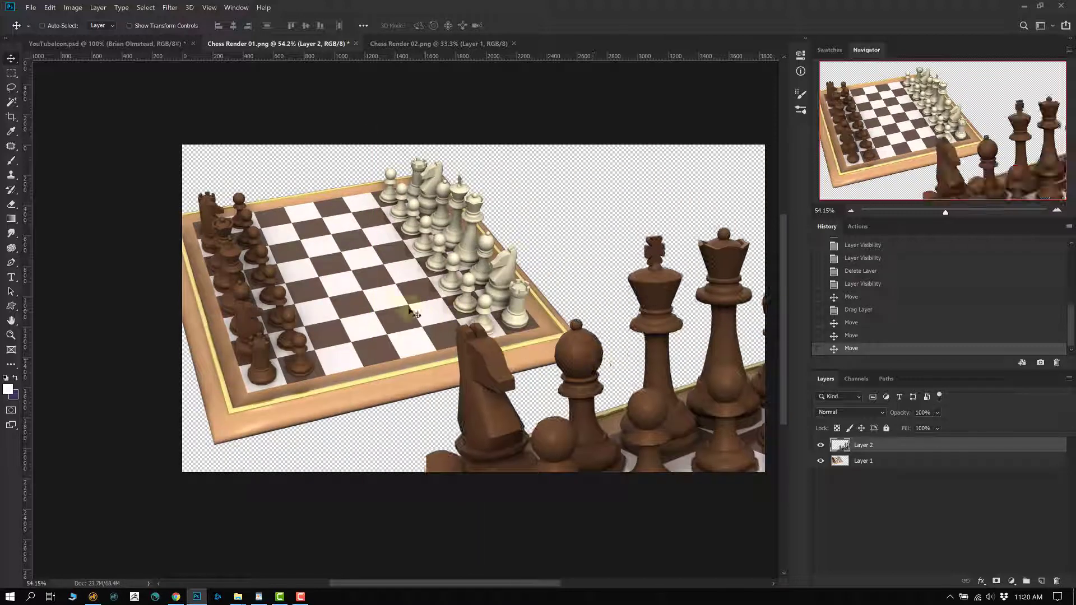
ctrl+click(355, 307)
drag(356, 307, 372, 288)
- Move the brown pieces up-left and slightly lower, then shift the full board right
ctrl+click(654, 408)
drag(654, 408, 413, 343)
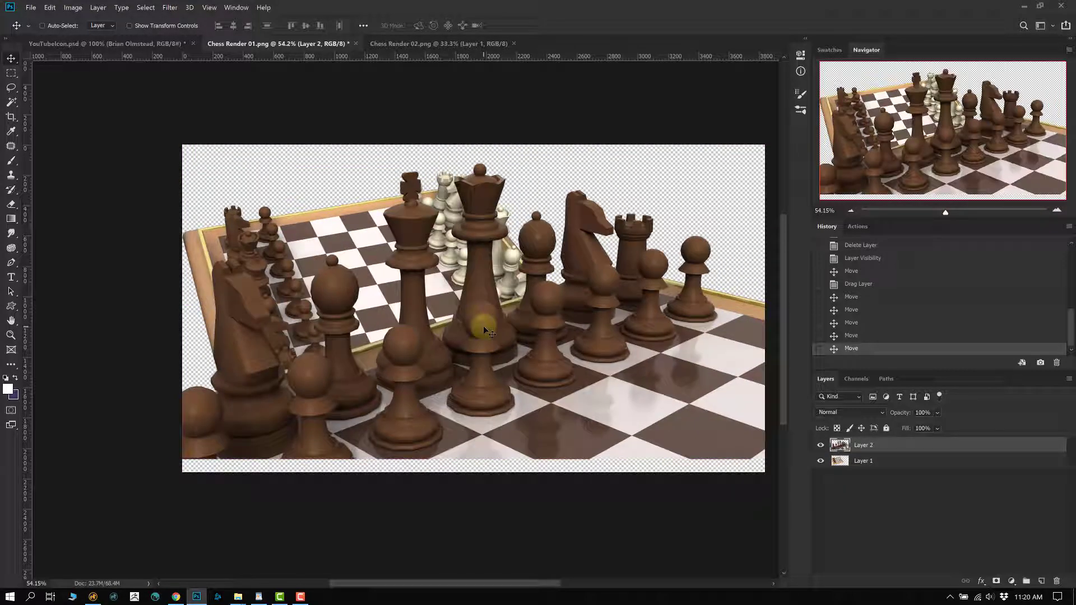
drag(503, 316, 503, 324)
click(415, 318)
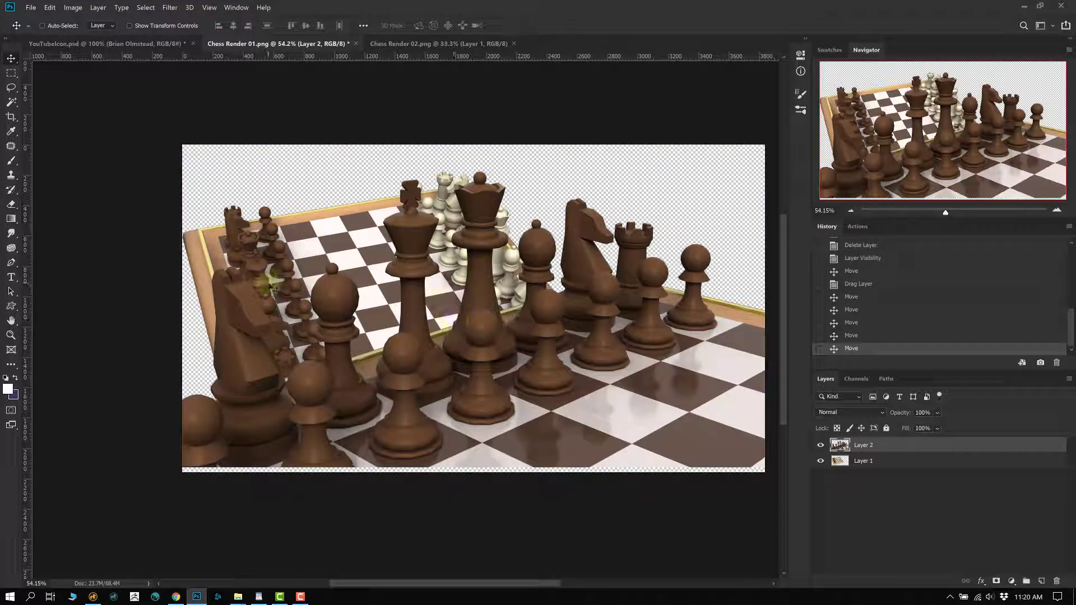
click(471, 336)
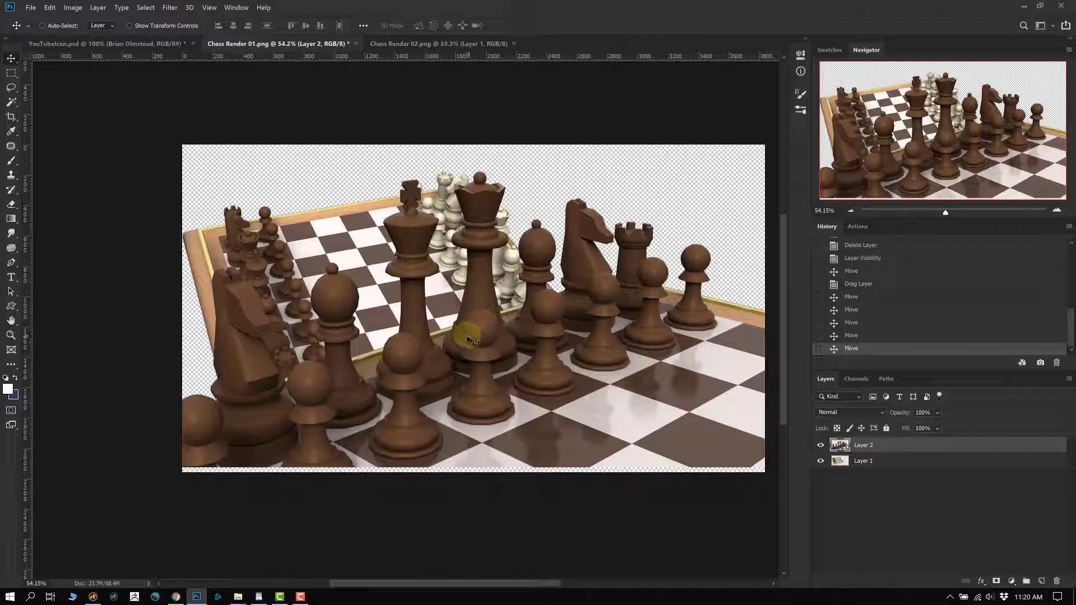
drag(439, 348, 370, 251)
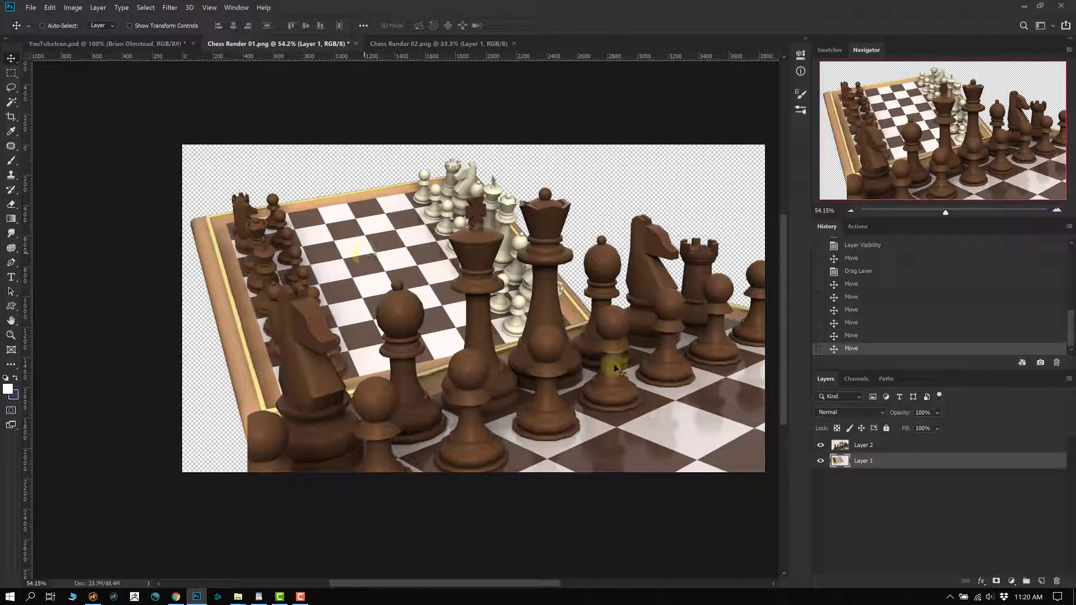
- Scale Layer 2's brown pieces to about 54%, place them lower right, and hide the board layer
key(ctrl)
ctrl+click(598, 394)
key(ctrl+t)
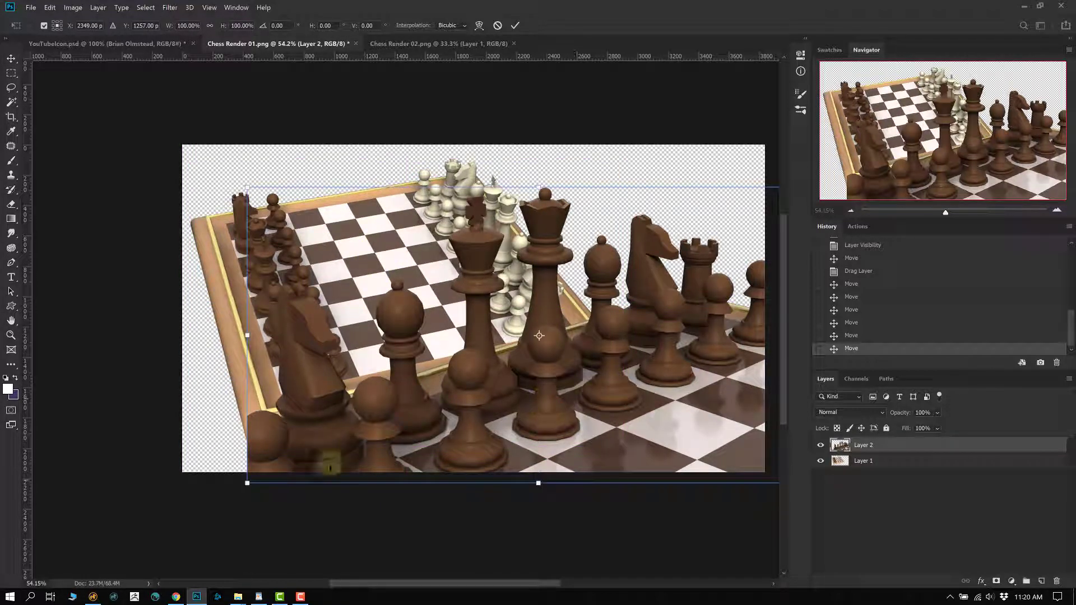
drag(247, 483, 479, 343)
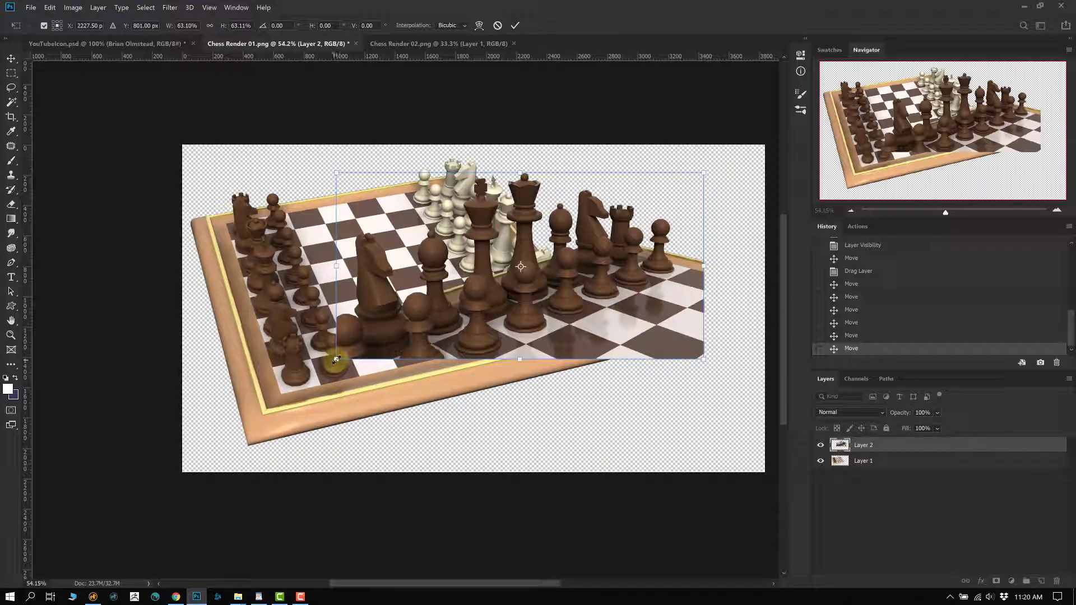
drag(336, 359, 390, 332)
drag(589, 308, 612, 367)
click(818, 465)
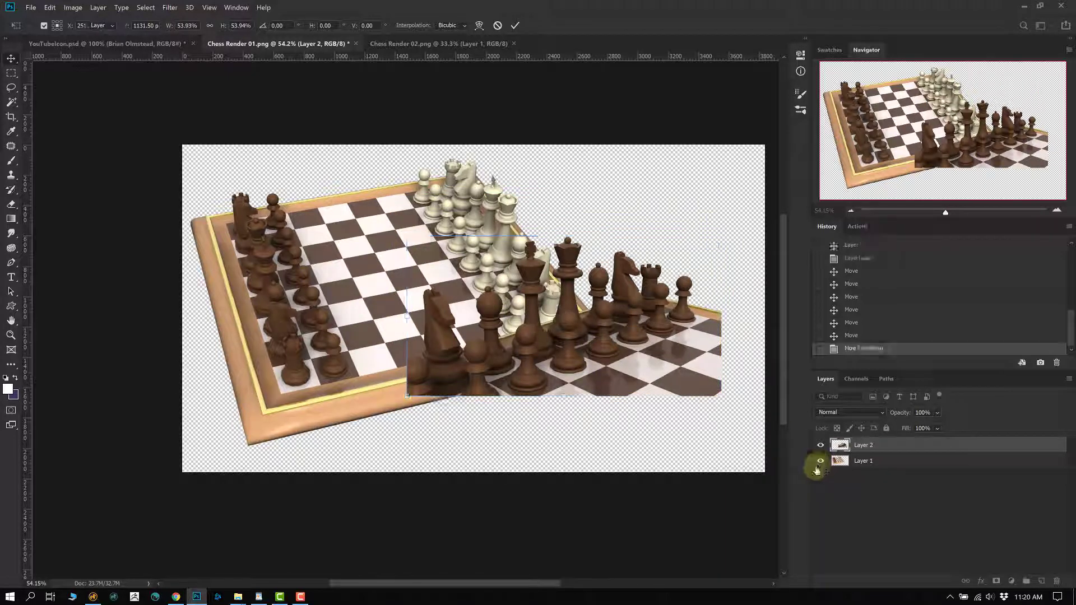
drag(557, 343, 490, 357)
- Marquee-erase the left chess pieces and mark edge strips, then undo those steps
key(m)
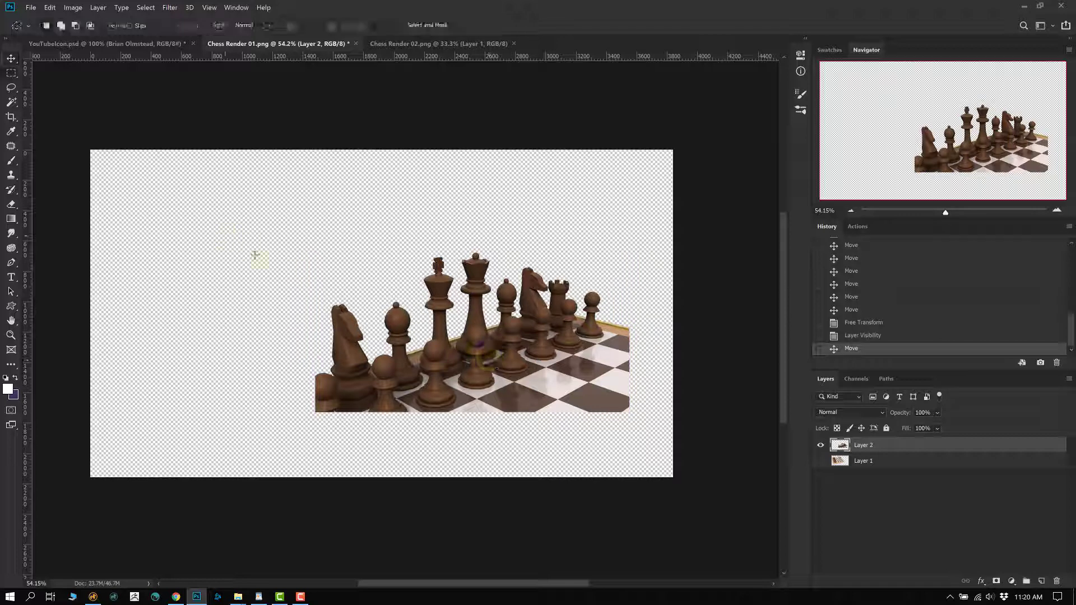
drag(287, 335, 416, 444)
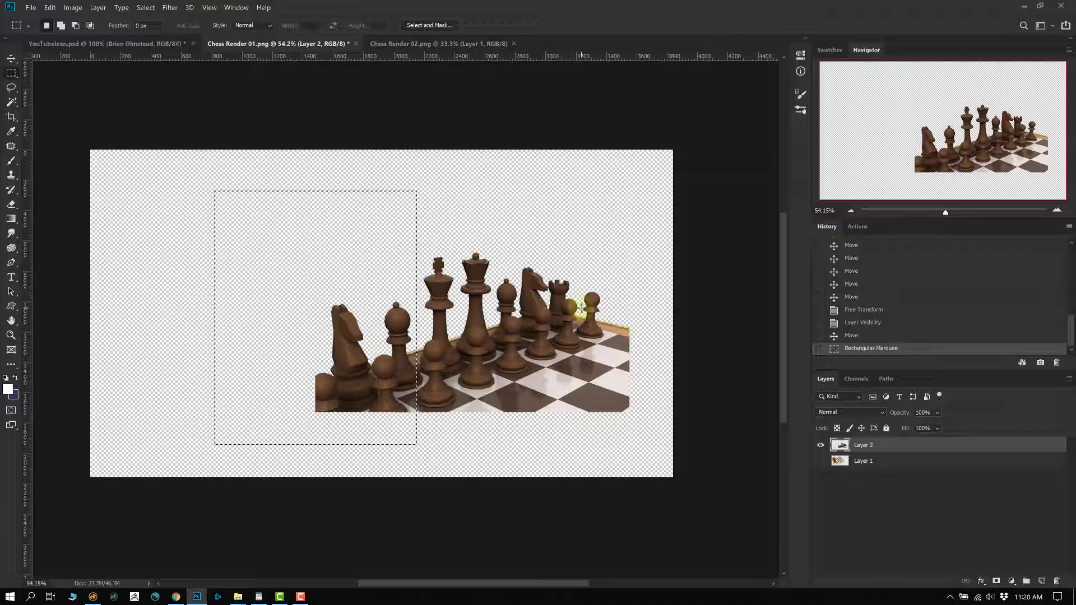
key(Delete)
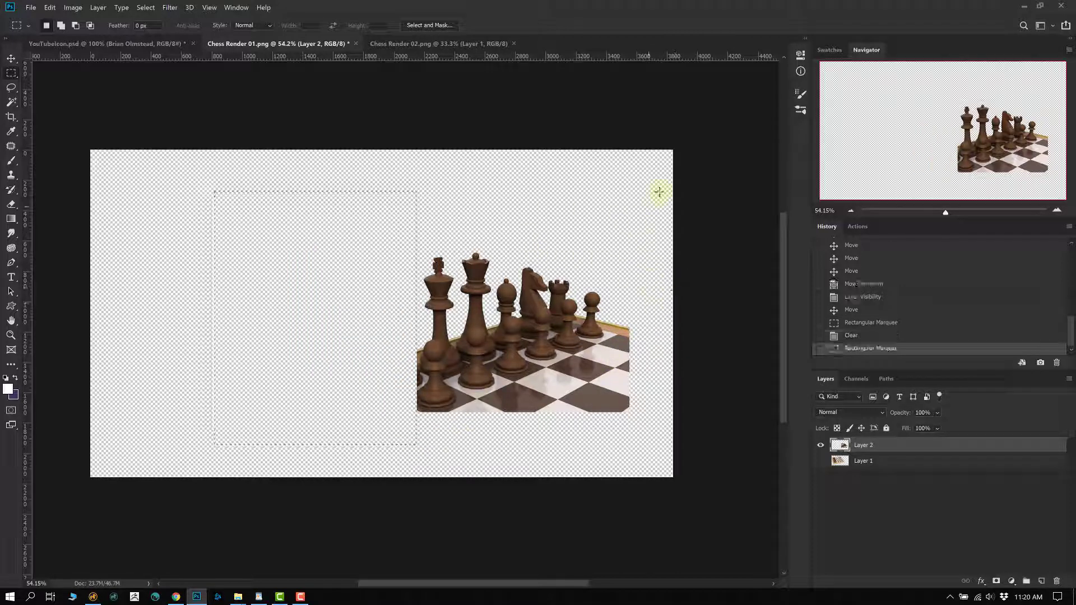
drag(673, 178, 613, 480)
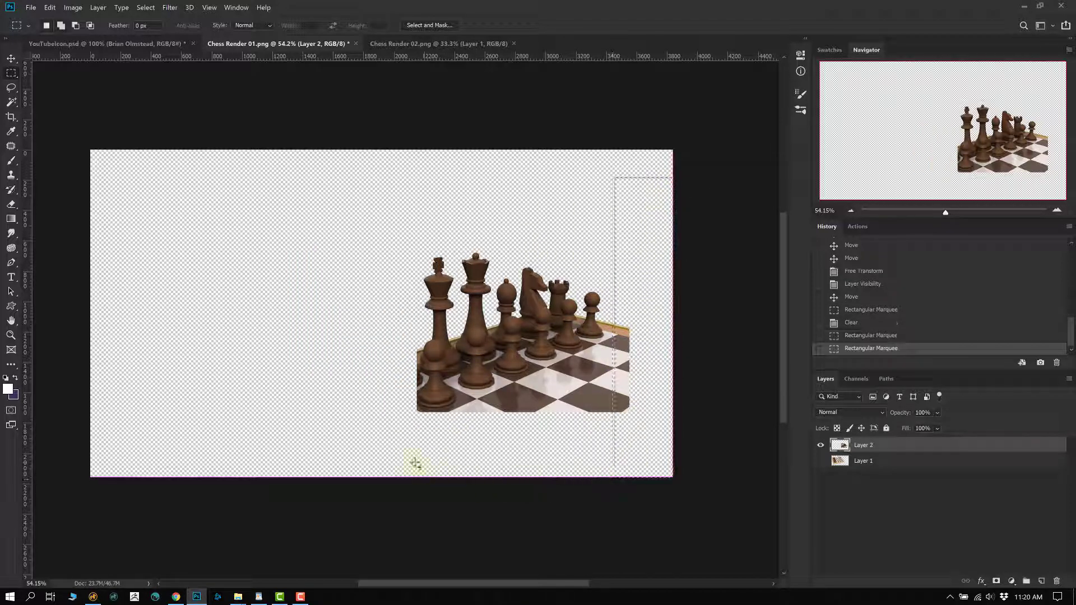
drag(398, 464, 729, 388)
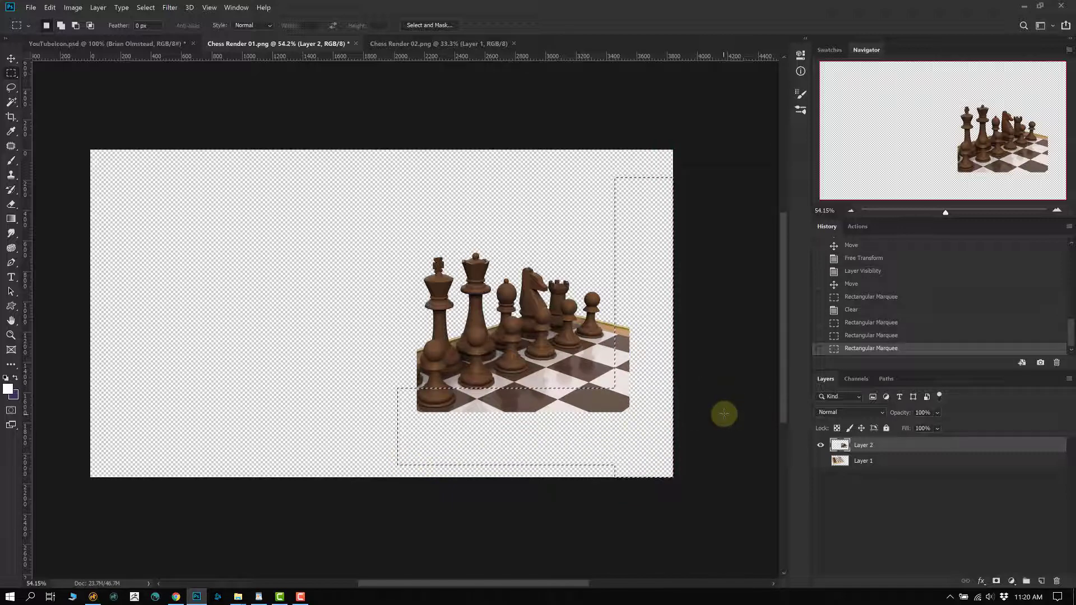
key(ctrl+alt+z)
key(ctrl+alt+z)
key(ctrl+alt+z)
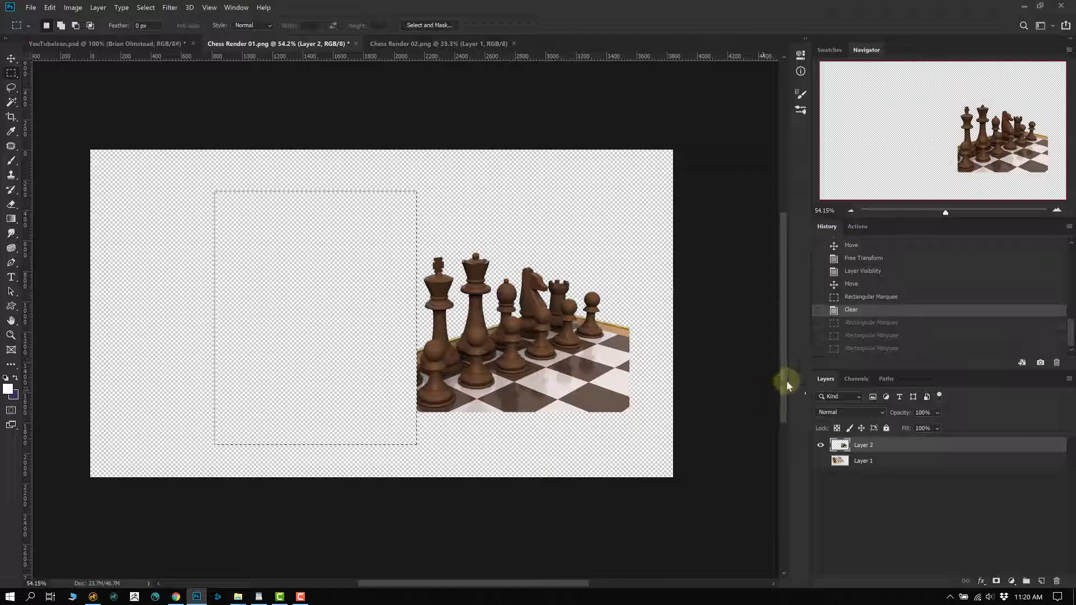
key(ctrl+alt+z)
- Revert in History to the full-size Layer 2, move it left, and hide the board layer
click(854, 282)
click(854, 271)
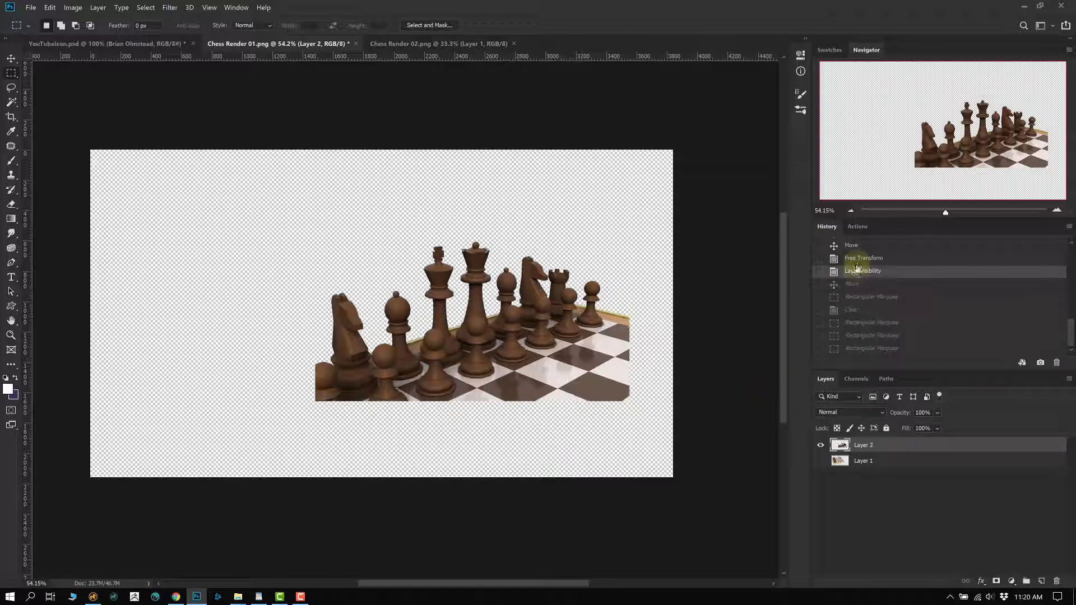
click(857, 259)
click(852, 246)
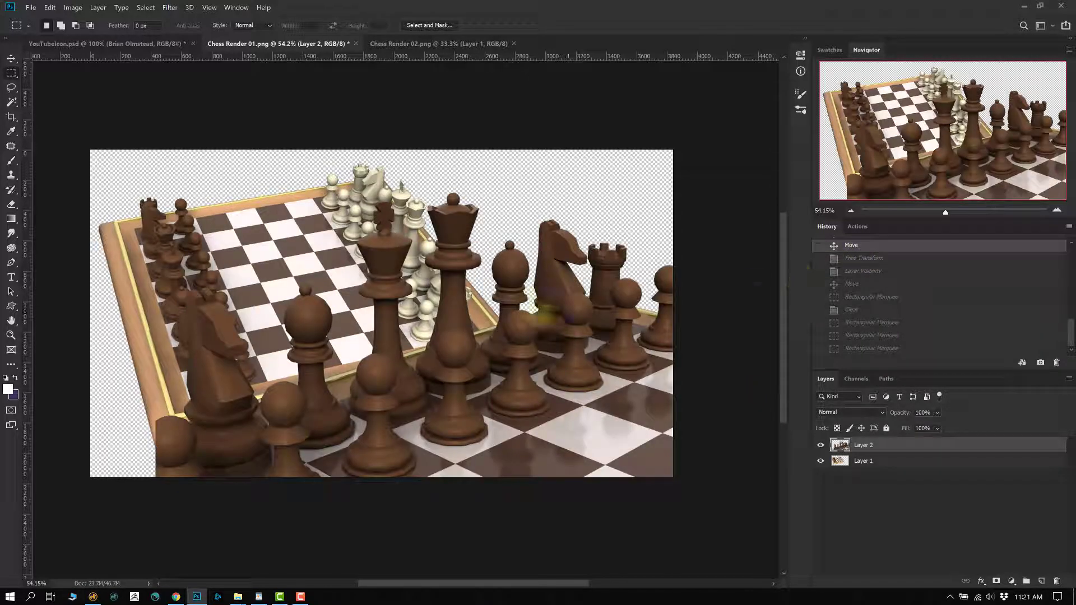
key(v)
drag(488, 385, 422, 379)
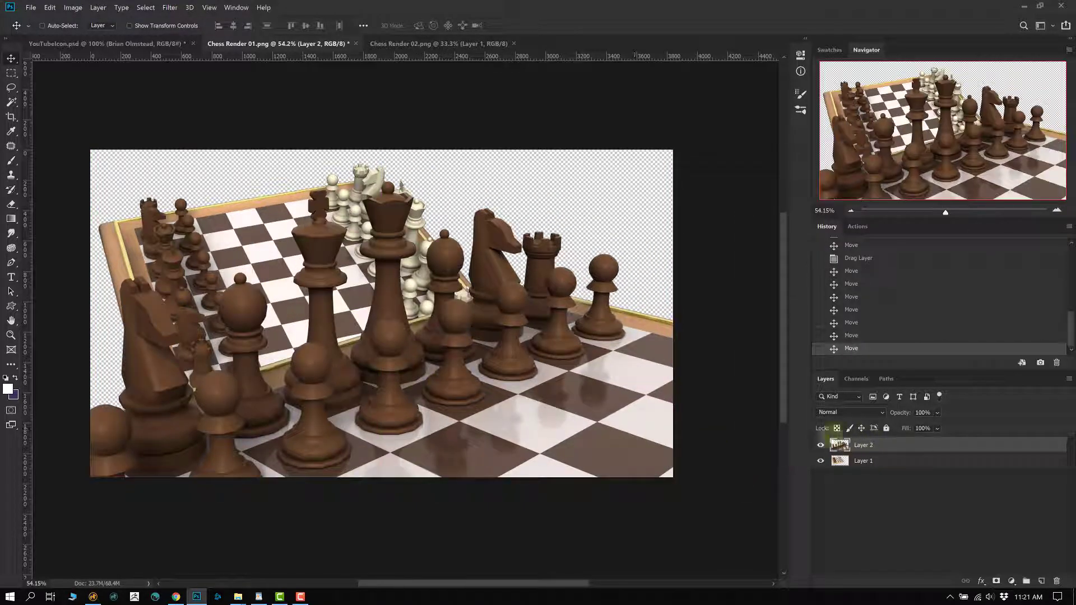
click(819, 461)
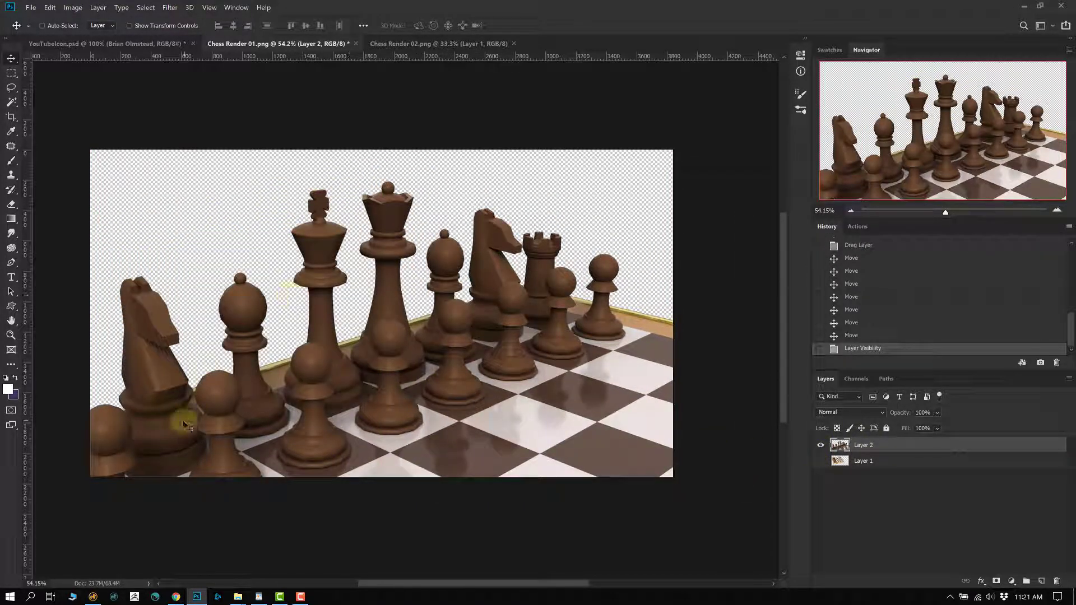
- Erase the left part of Layer 2 to transparency with a rectangular marquee
key(m)
drag(59, 121, 277, 546)
key(Delete)
key(ctrl+d)
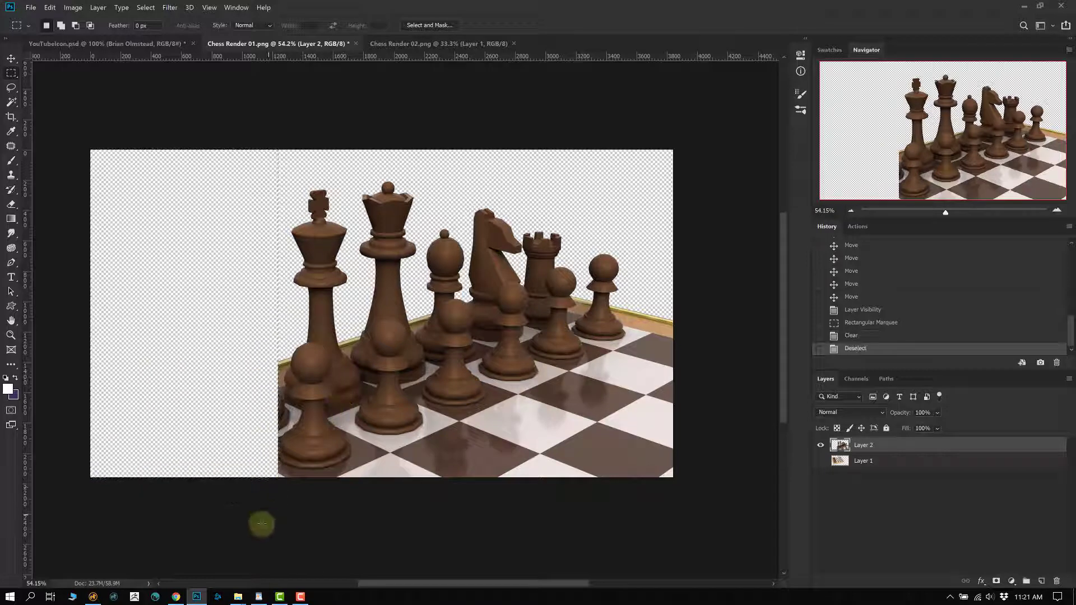
- Select thin strips along Layer 2's bottom and right edges and delete them
drag(206, 515, 728, 432)
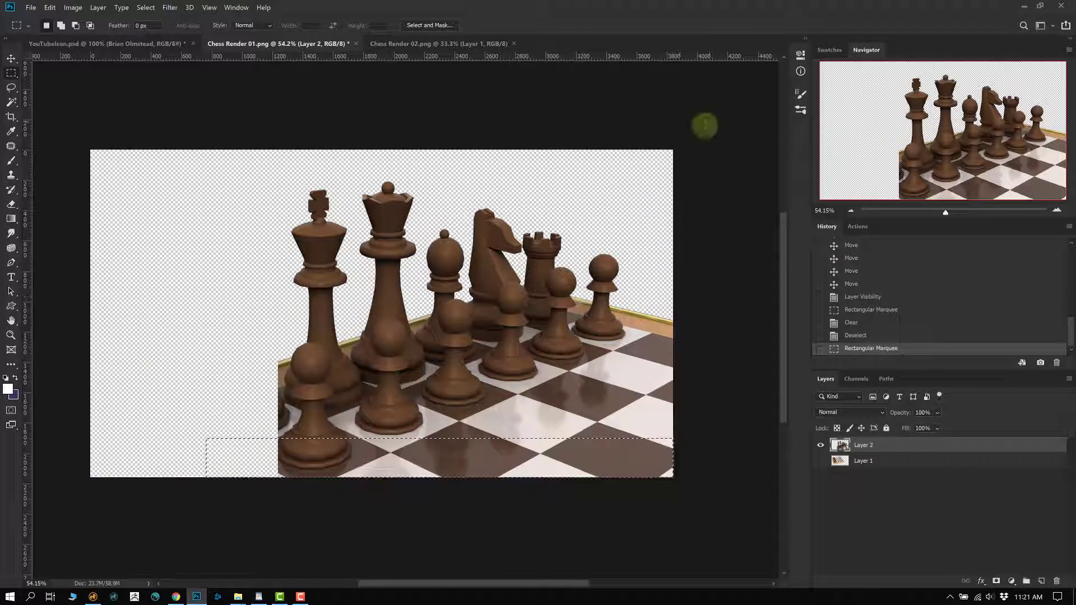
drag(703, 125, 645, 460)
drag(375, 263, 401, 378)
key(Delete)
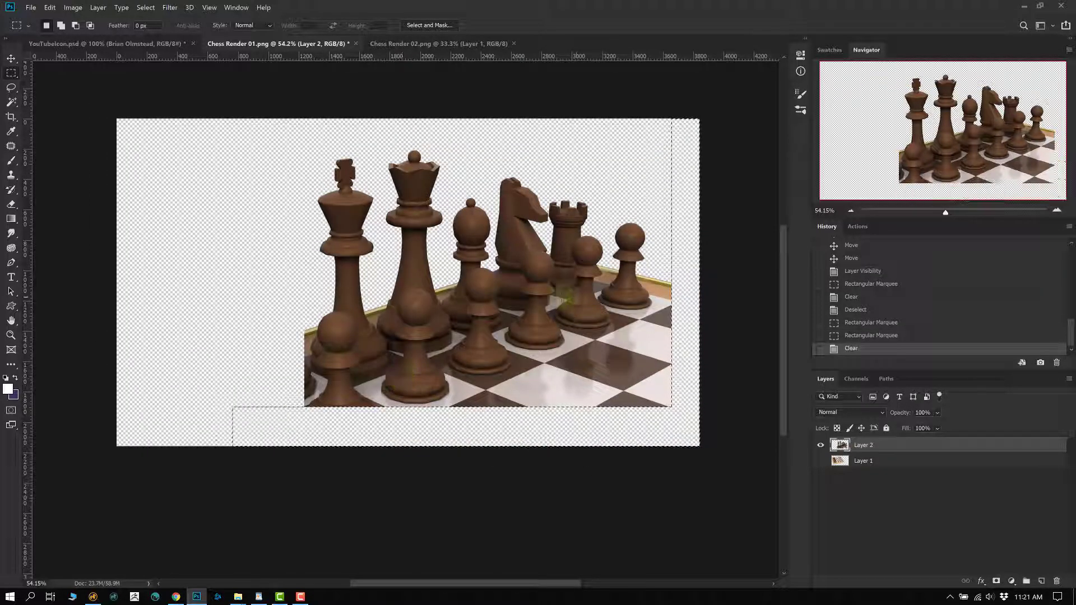
click(530, 389)
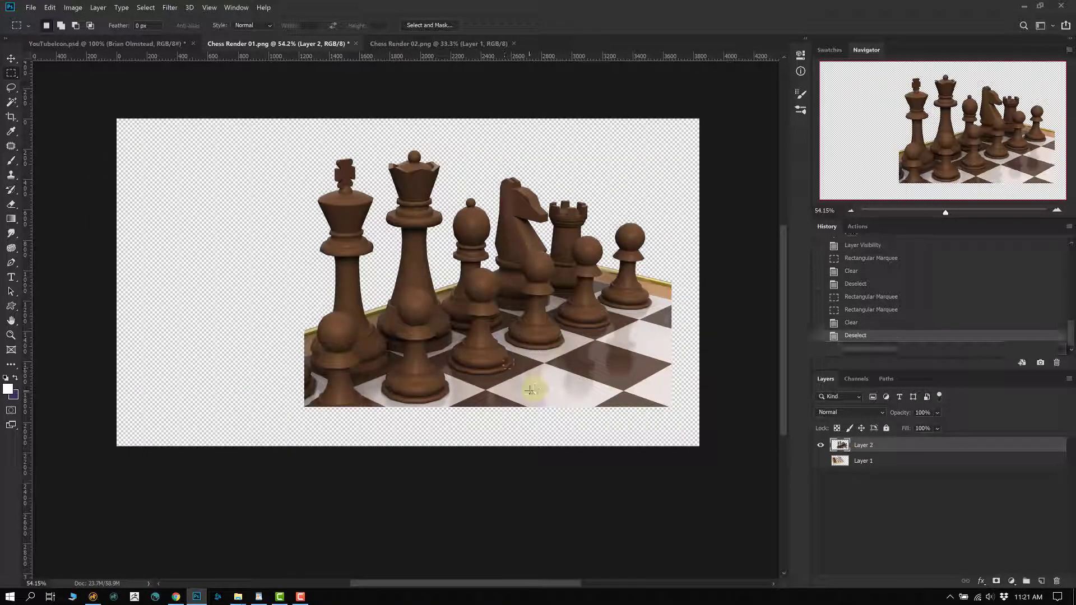
- Shift the trimmed layer, undo back to the edge-strip selection, and zoom on the right edge
key(v)
drag(517, 382, 420, 307)
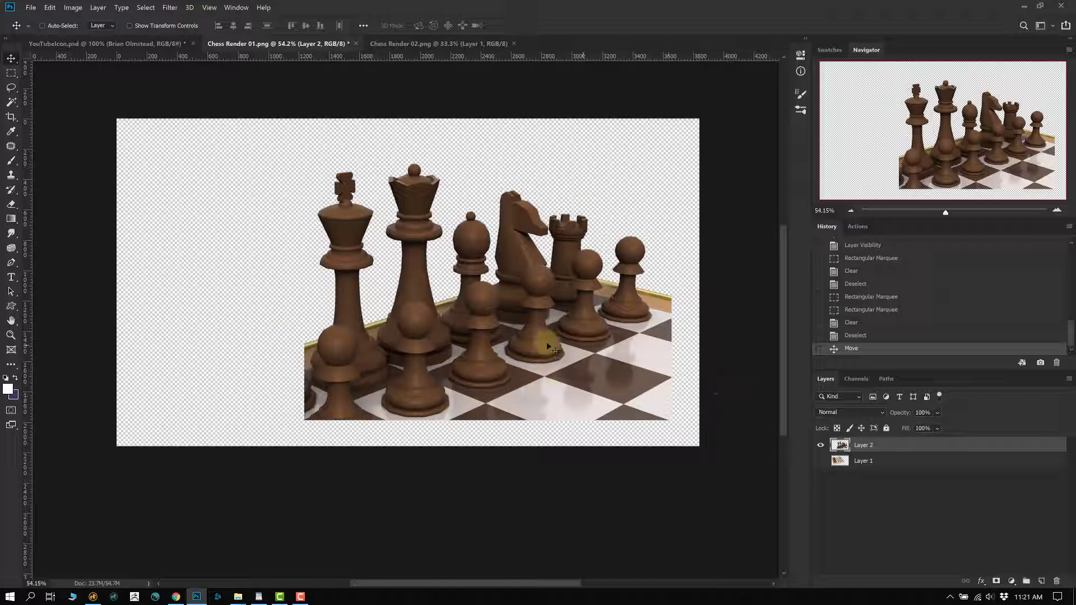
key(ctrl+alt+z)
key(ctrl+alt+z)
key(ctrl+alt+z)
key(ctrl)
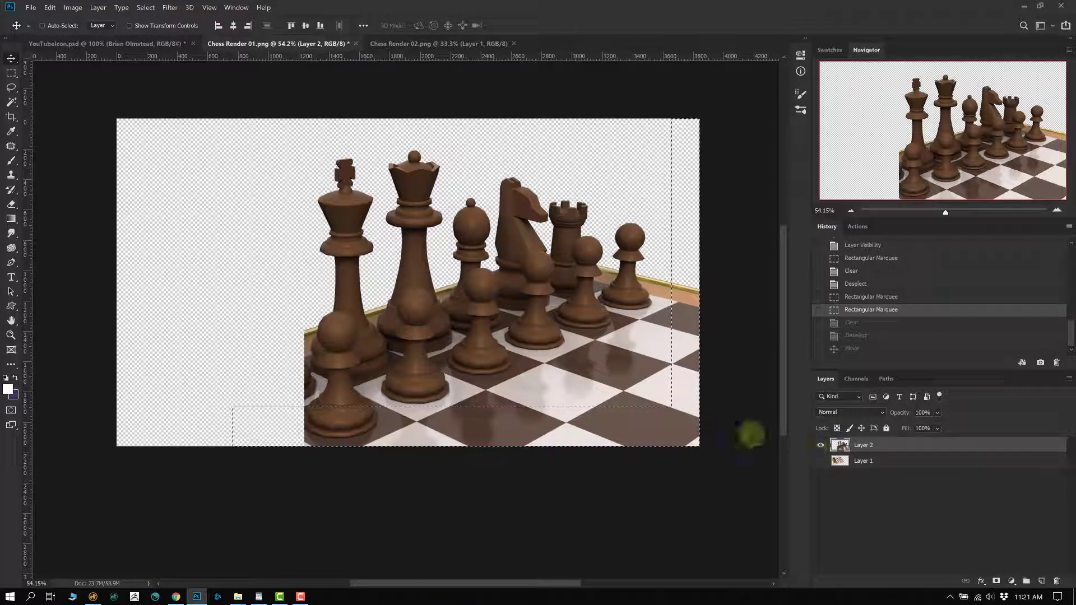
key(Delete)
key(ctrl+z)
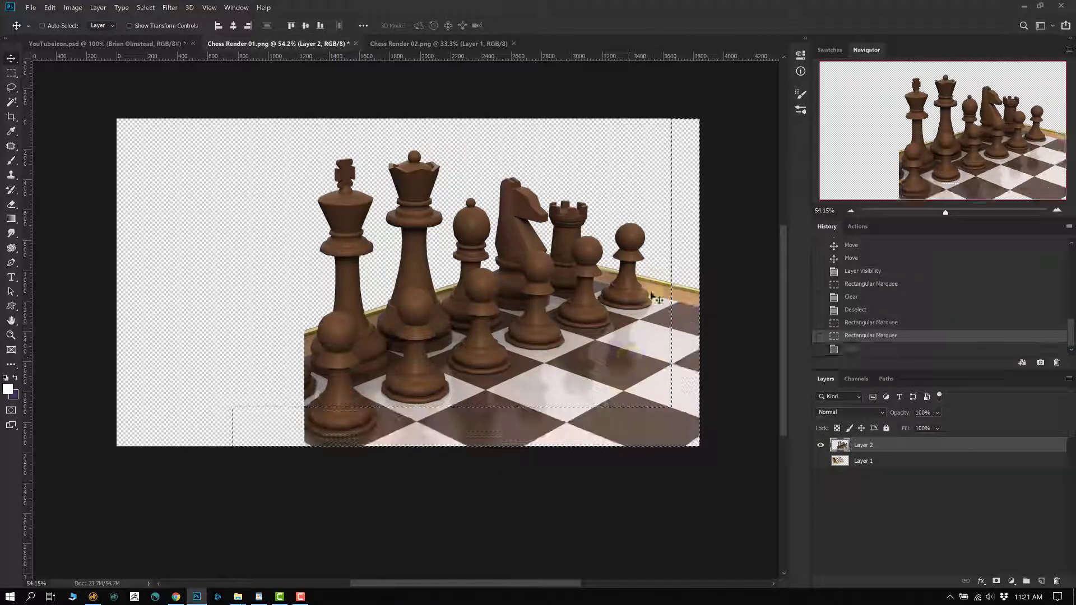
ctrl+click(654, 313)
- Show rulers, feather the edge-strip selection, delete it so the edges fade, and deselect
alt+click(616, 339)
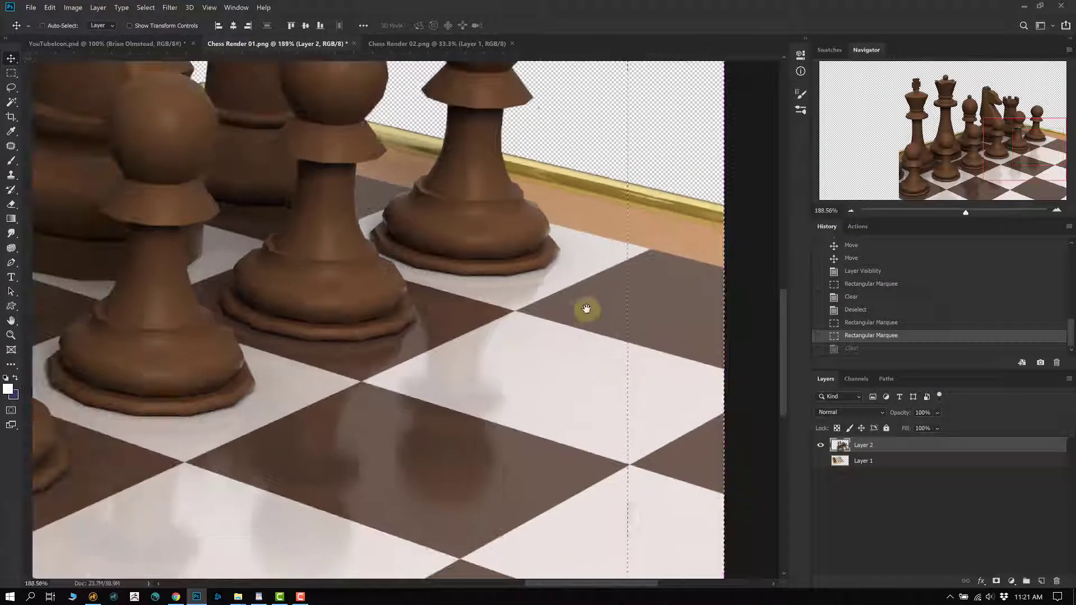
key(ctrl+r)
click(145, 7)
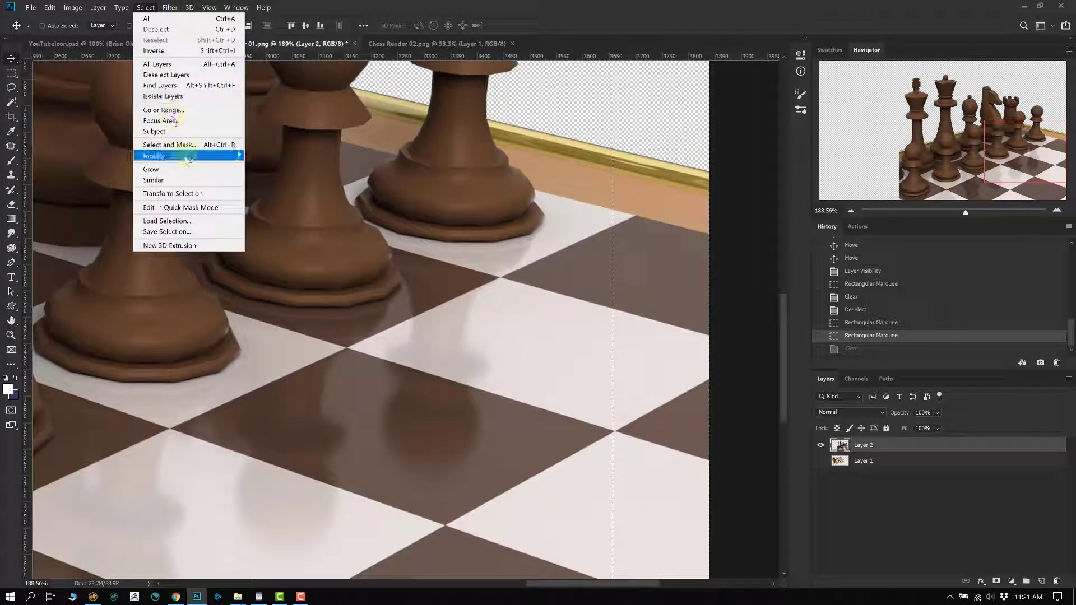
mouse_move(185, 156)
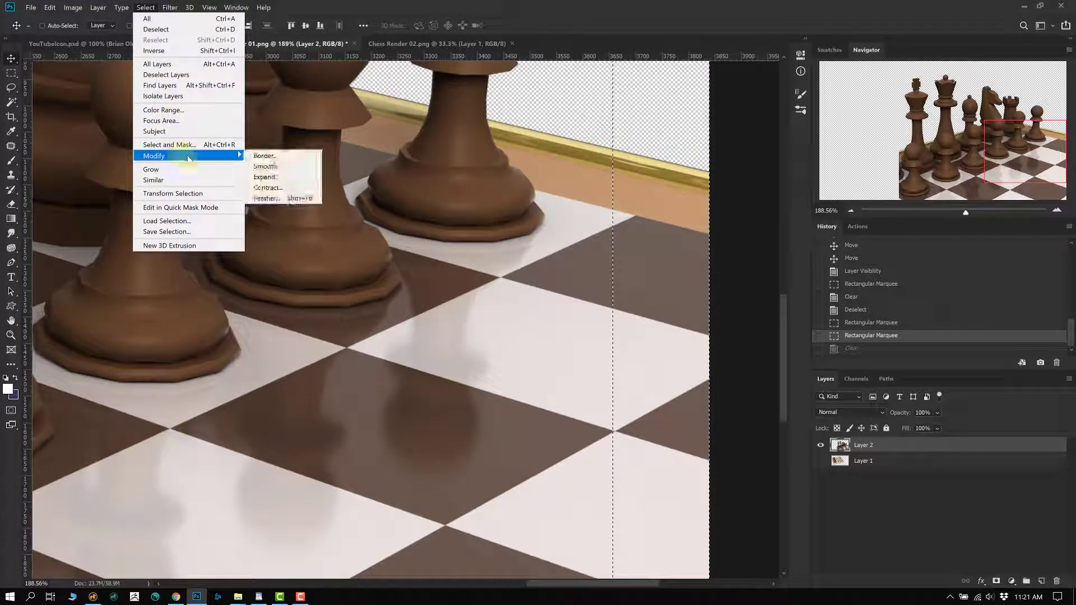
click(275, 198)
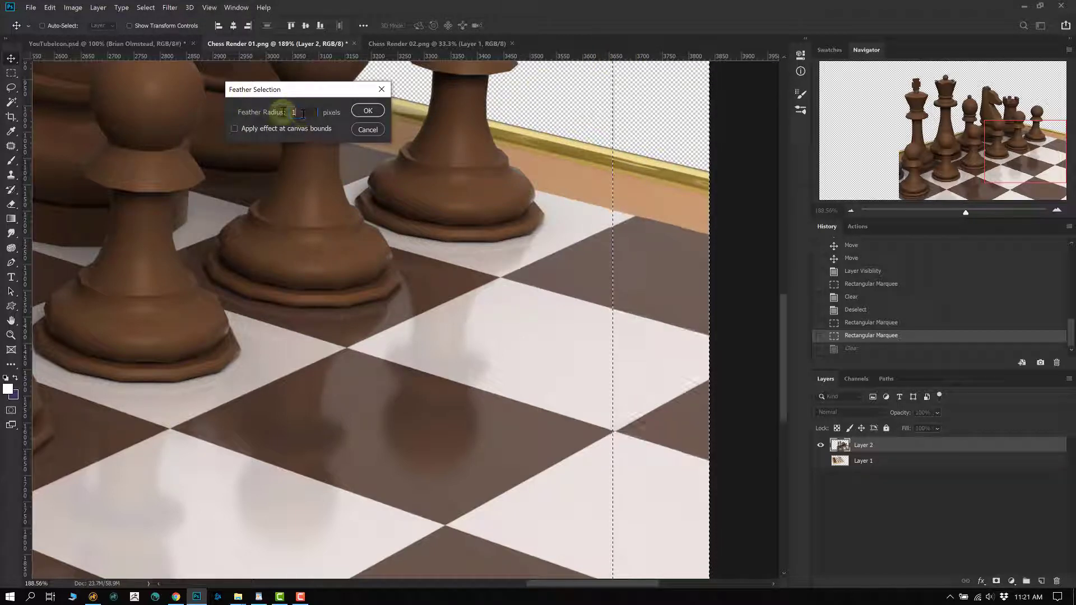
key(Return)
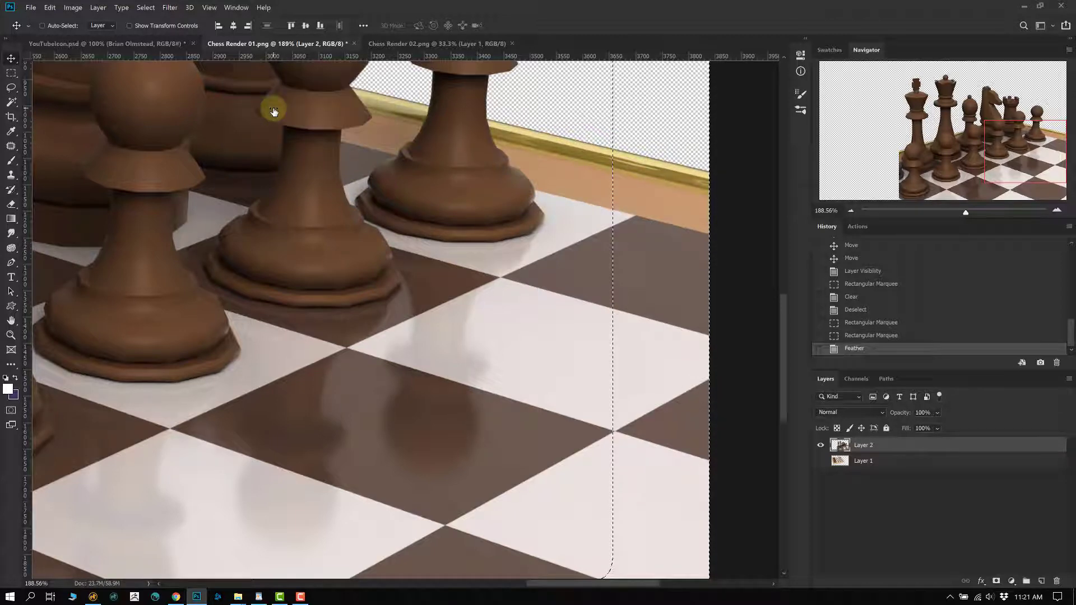
key(Delete)
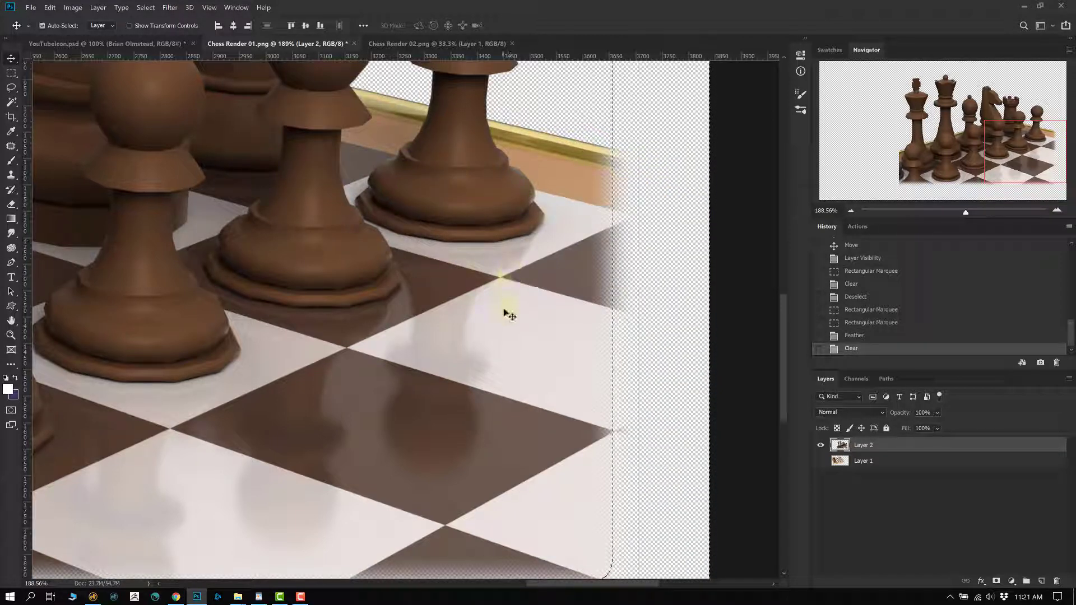
key(ctrl+d)
scroll(510, 314, down, 5)
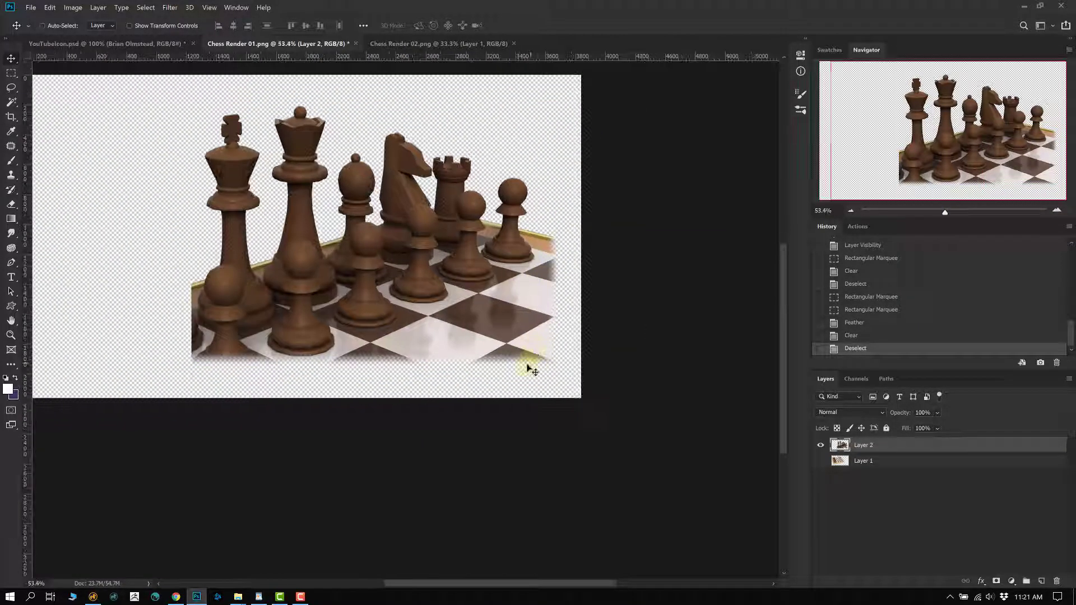
- Centre the image, make the chessboard layer visible again, and shift it down slightly
drag(432, 333, 503, 361)
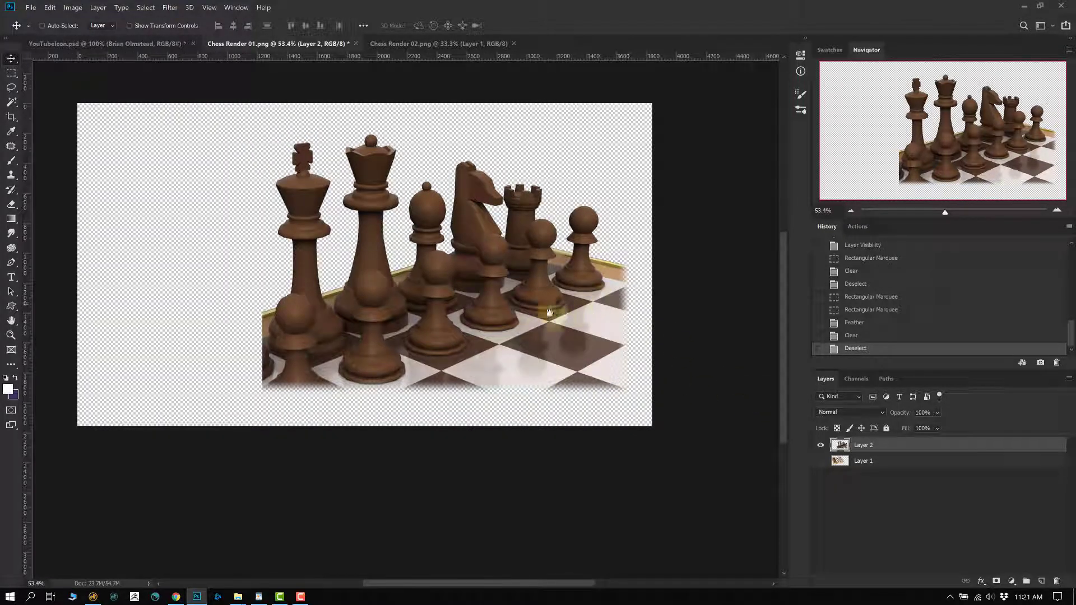
drag(549, 312, 576, 346)
click(821, 461)
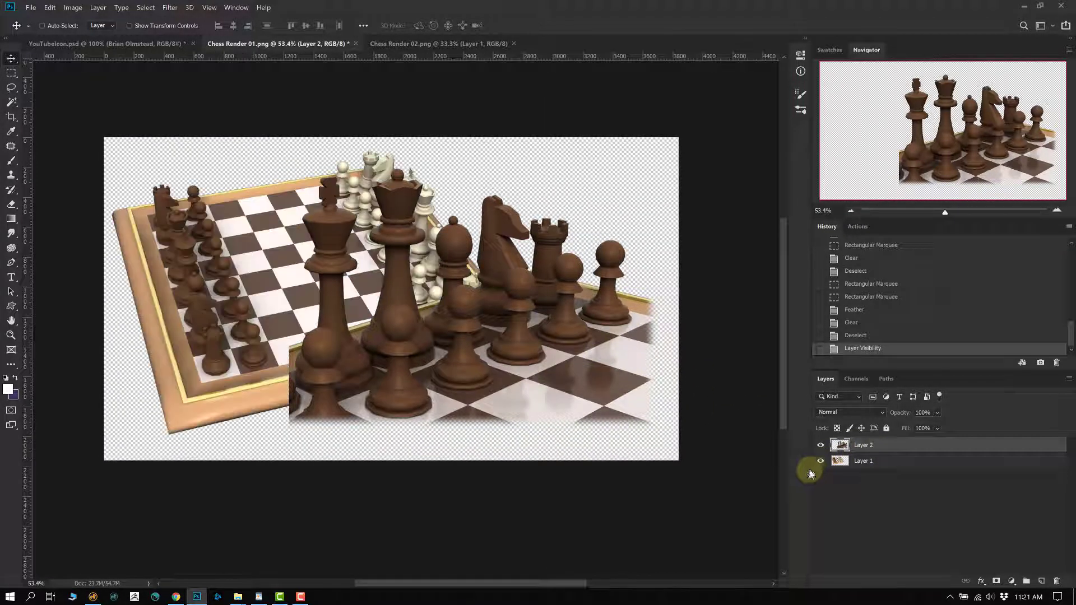
click(836, 461)
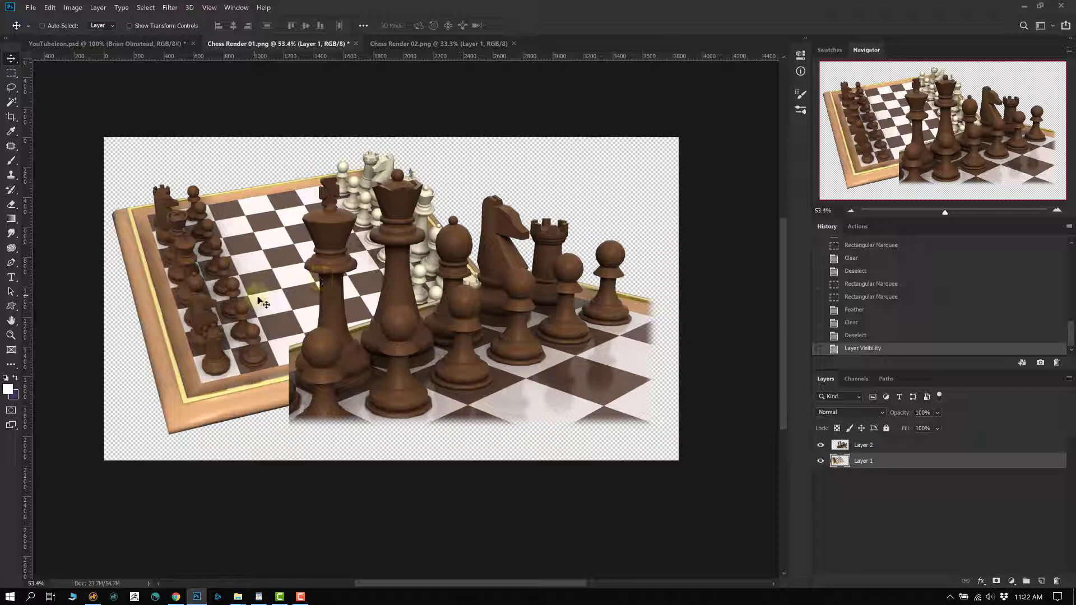
drag(251, 291, 260, 304)
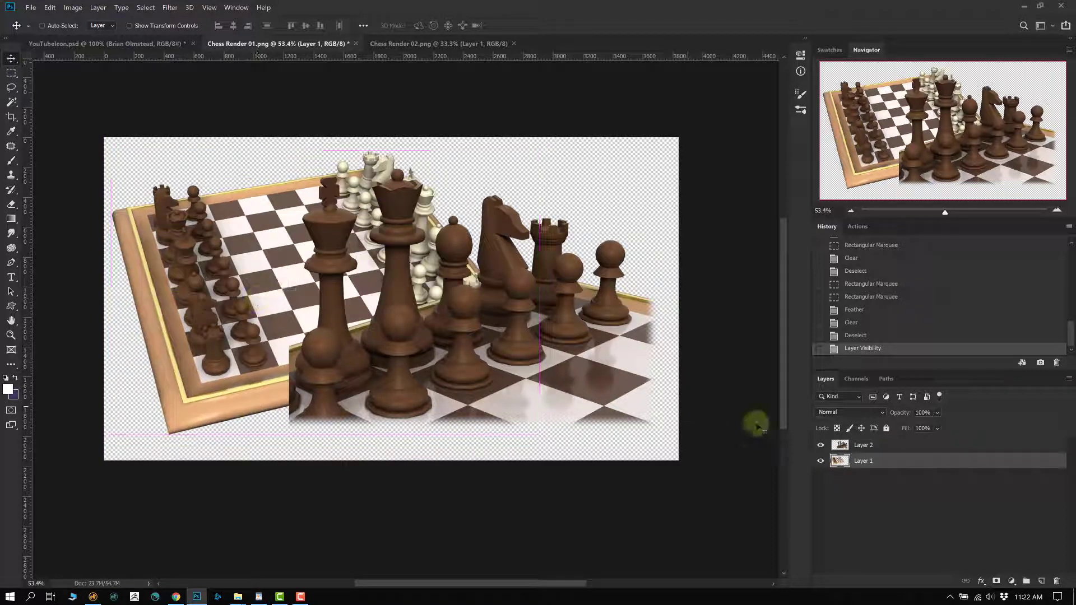
- Scale the brown-pieces close-up to about 62.8% and align it to the canvas's top right
click(843, 445)
drag(480, 326, 493, 330)
key(ctrl+t)
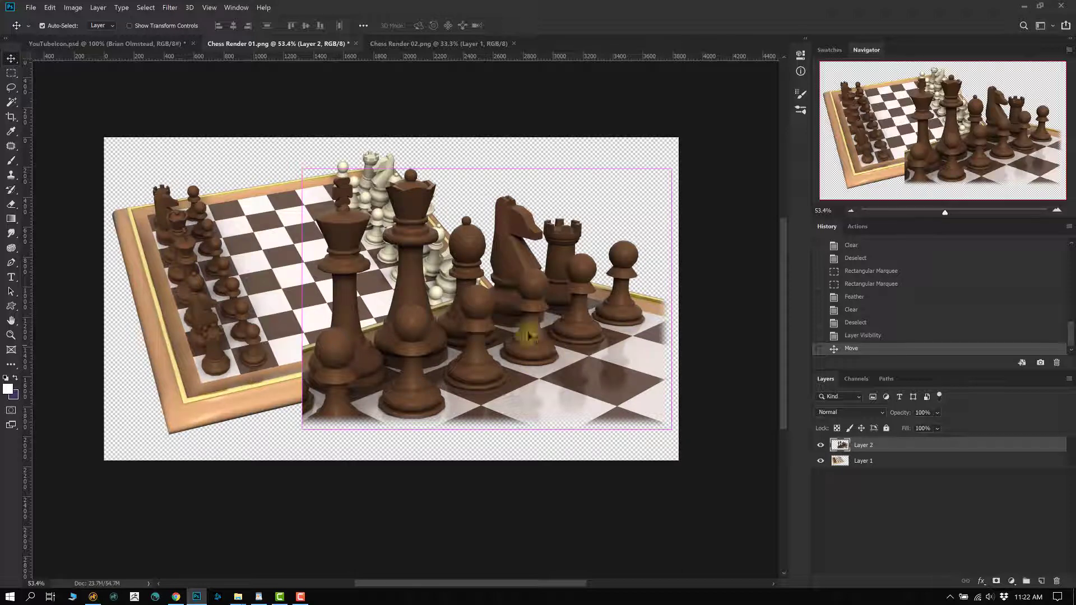
drag(300, 167, 491, 302)
drag(587, 405, 583, 254)
drag(485, 151, 433, 122)
drag(572, 242, 578, 274)
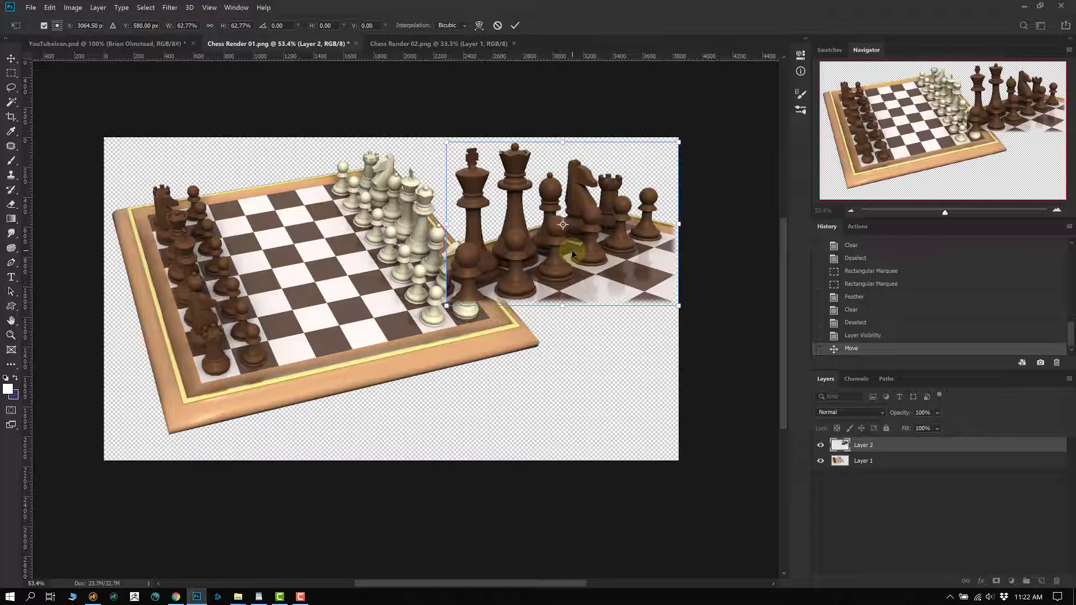
key(Return)
- Shift the chessboard layer further left in several small moves
click(275, 323)
drag(275, 323, 250, 319)
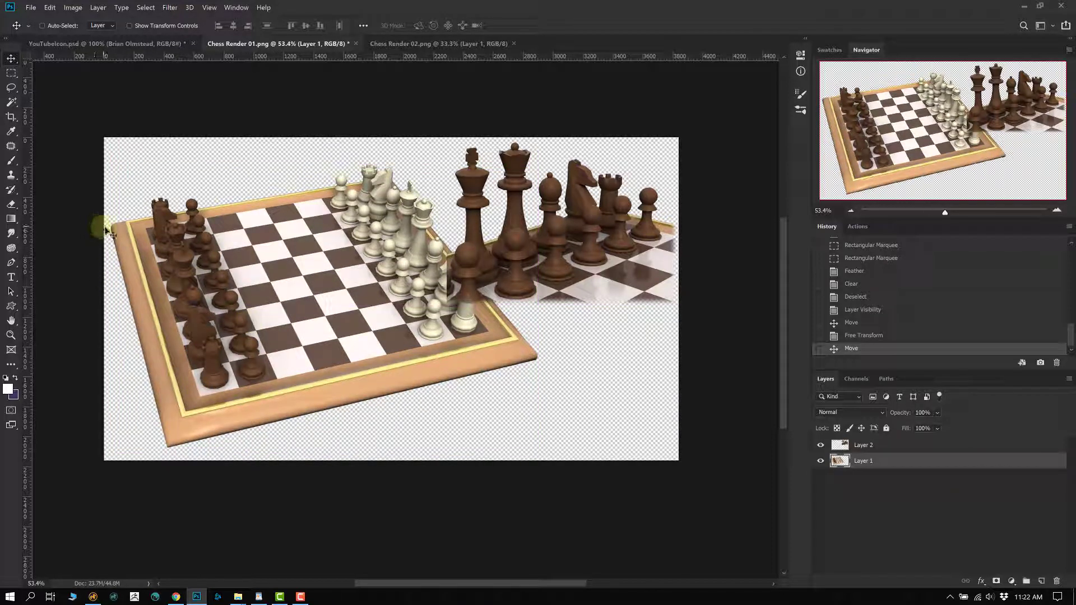
drag(95, 223, 179, 431)
drag(255, 279, 277, 286)
key(ctrl)
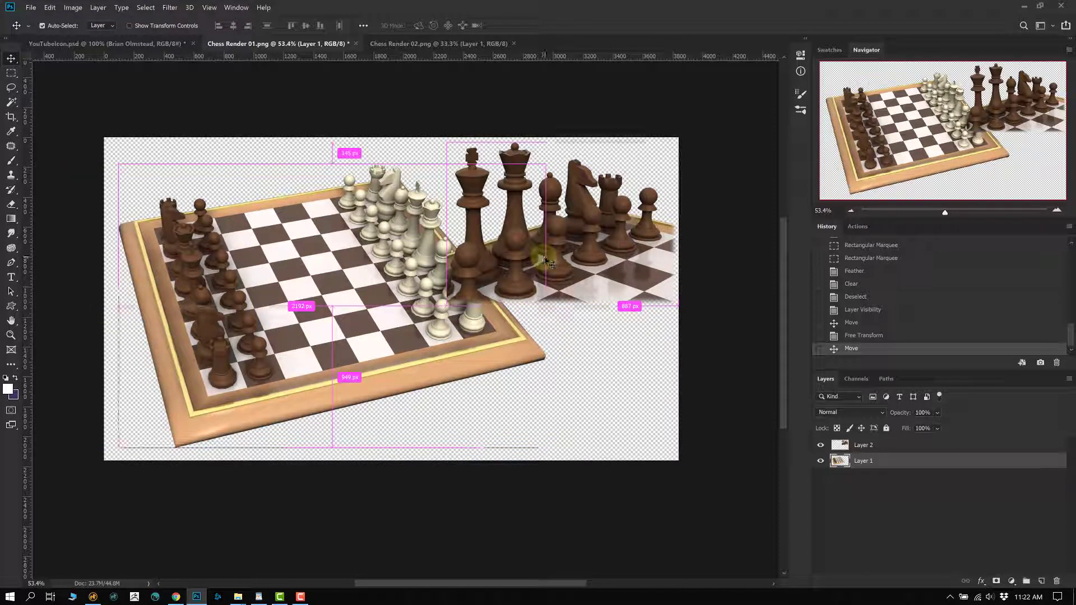
- Drag the brown-pieces close-up down-left onto the board, toggle its visibility to compare, then move it back up
drag(553, 274, 536, 336)
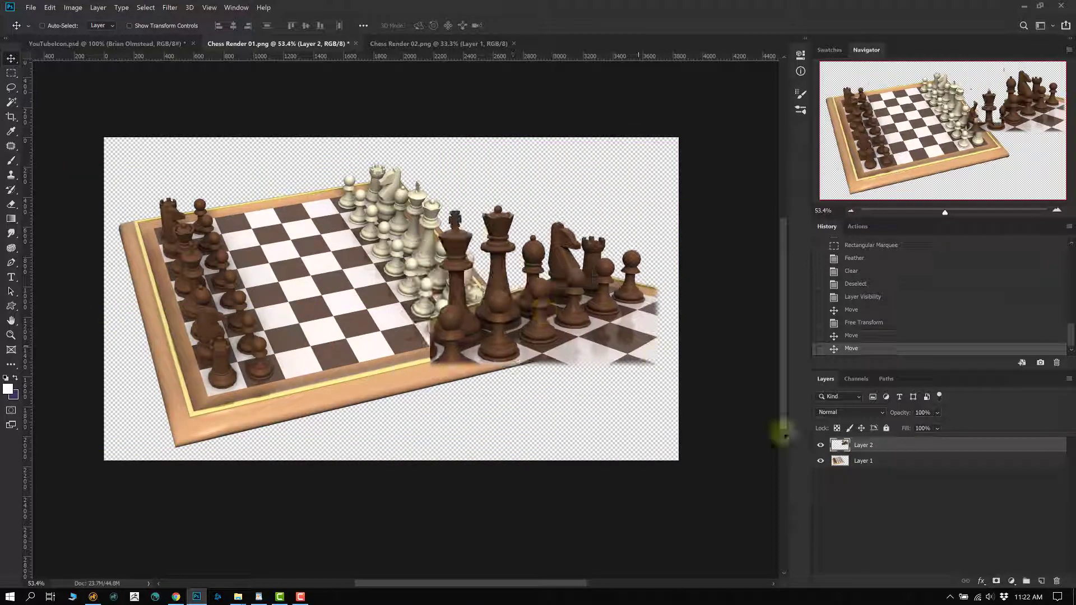
click(821, 446)
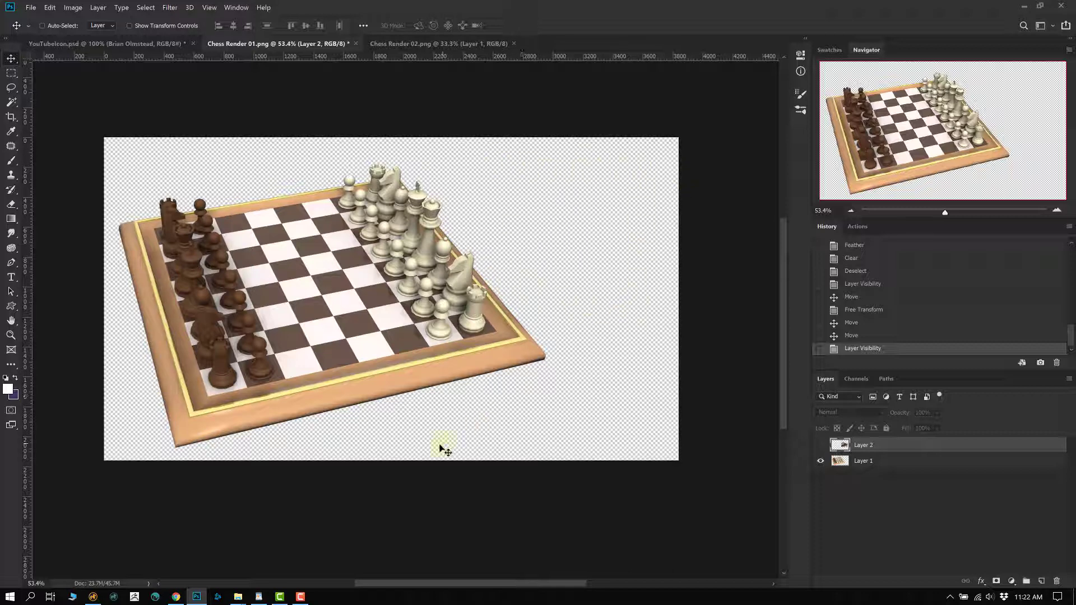
click(821, 445)
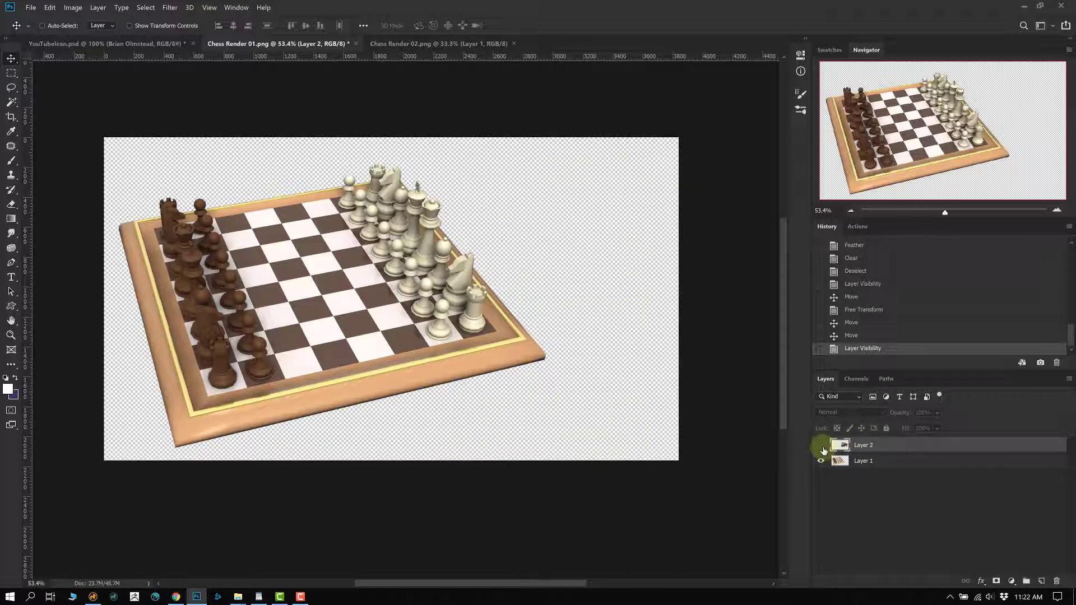
drag(569, 308, 571, 258)
- Show rulers, zoom in on the board, and nudge the brown pieces slightly down and left
scroll(572, 258, up, 2)
key(ctrl+r)
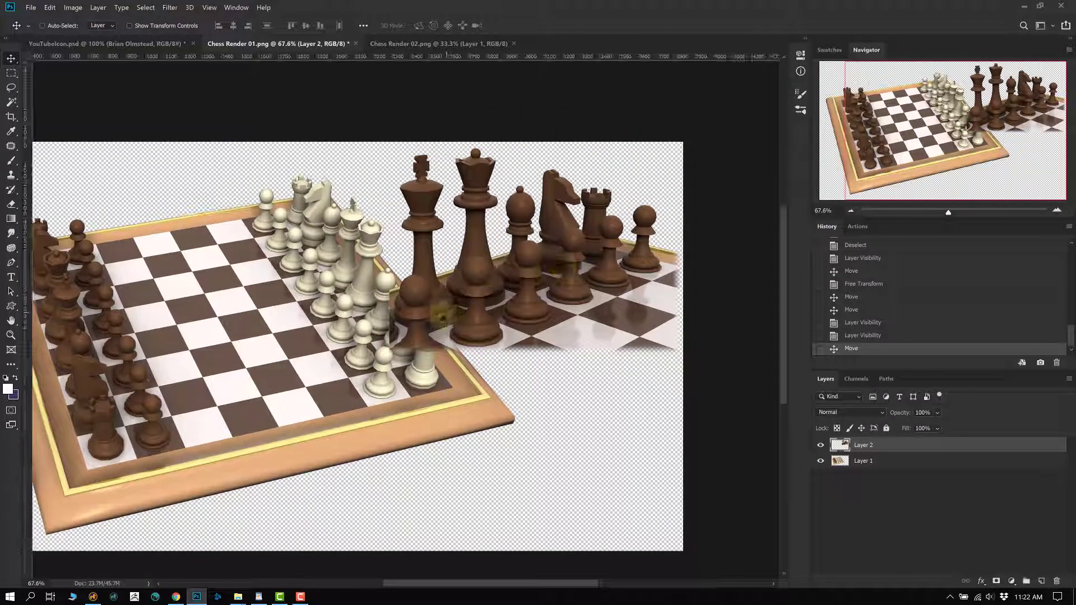
scroll(456, 306, up, 1)
drag(523, 259, 494, 299)
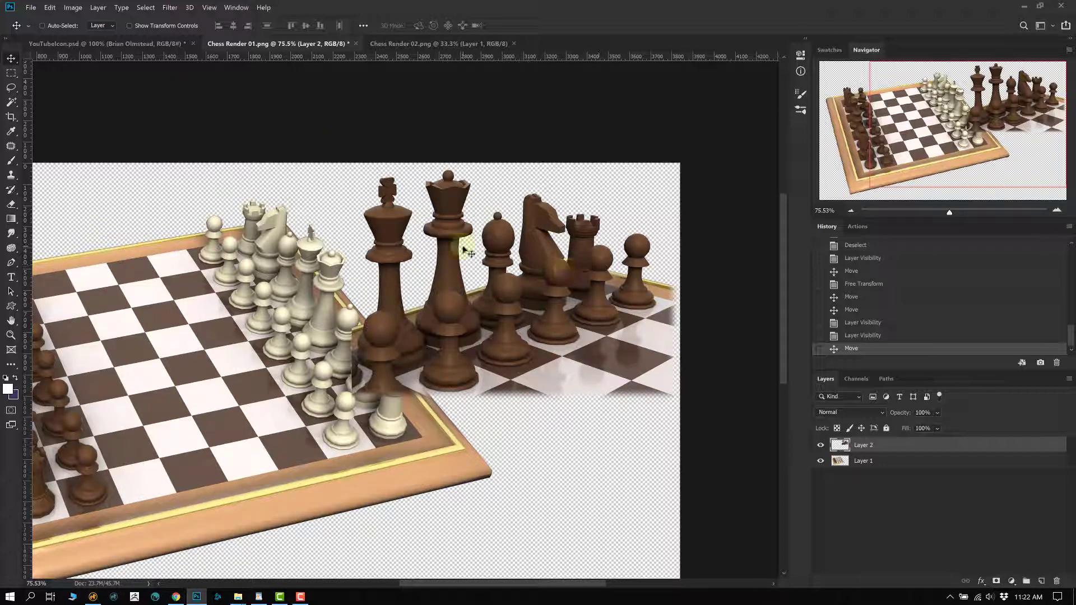
drag(333, 287, 362, 268)
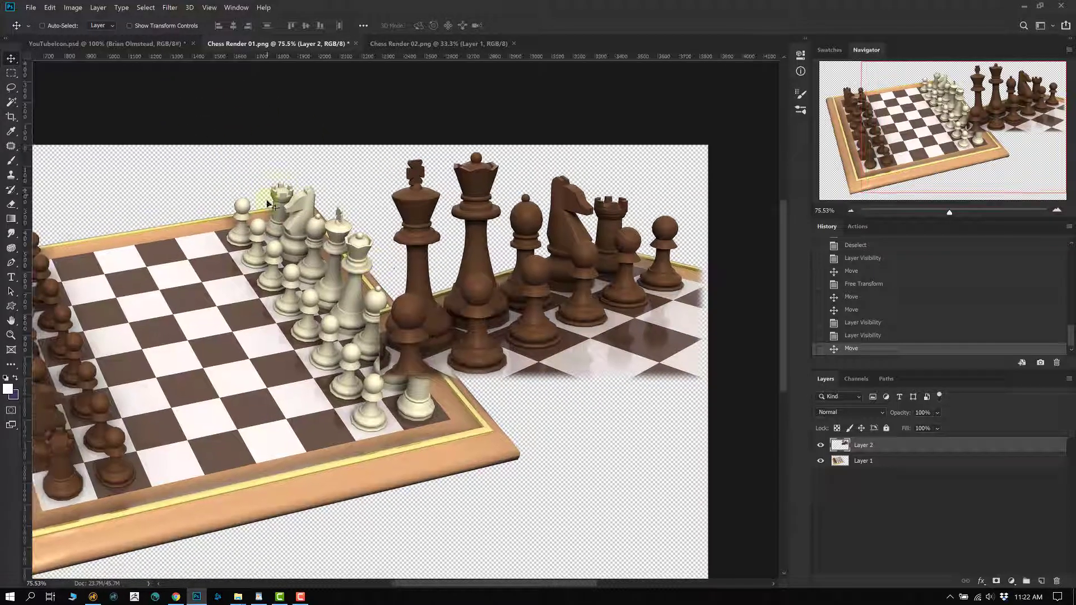
drag(46, 314, 91, 297)
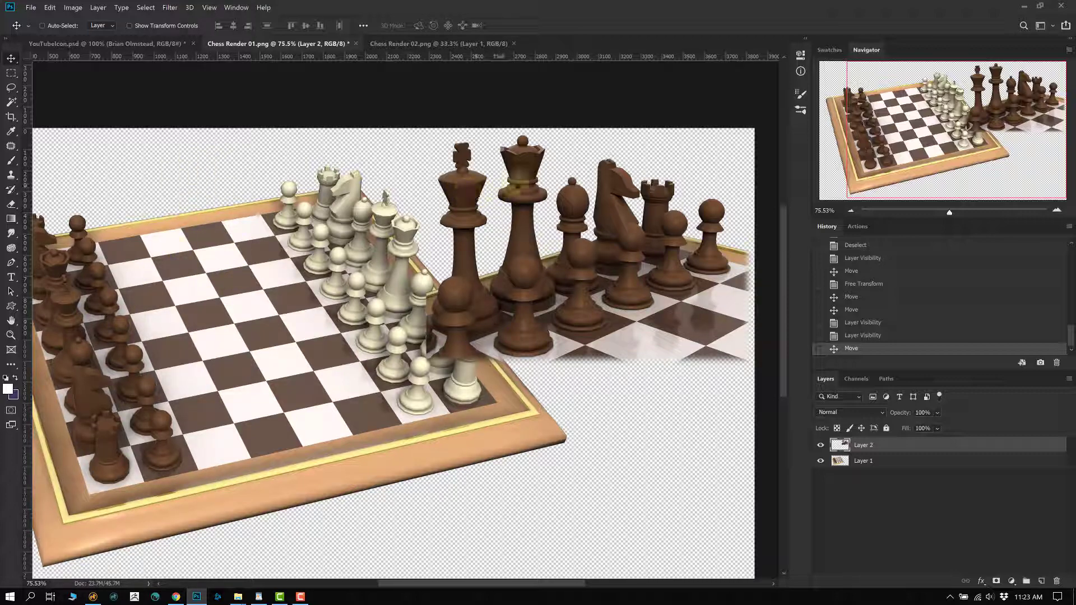
drag(555, 268, 545, 277)
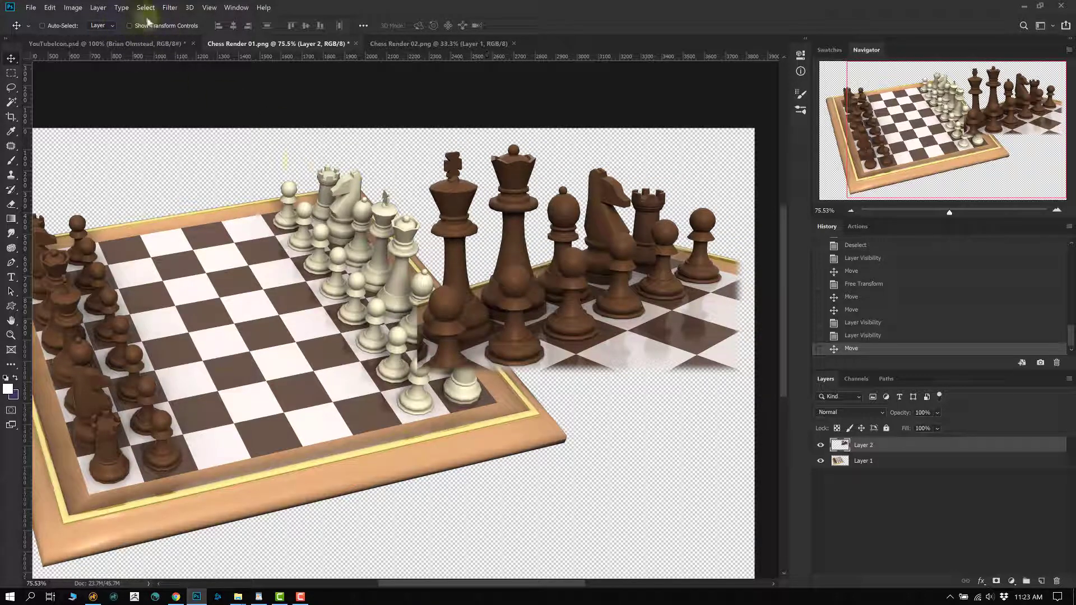
- Flip Layer 2's brown pieces horizontally with Edit > Transform and shift them slightly right
click(73, 8)
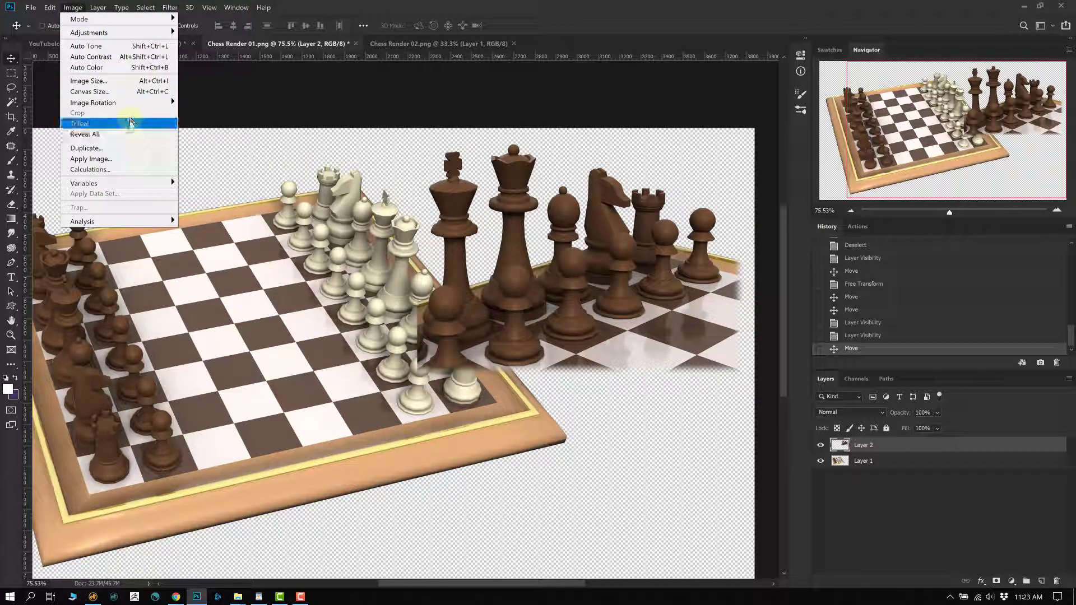
mouse_move(136, 107)
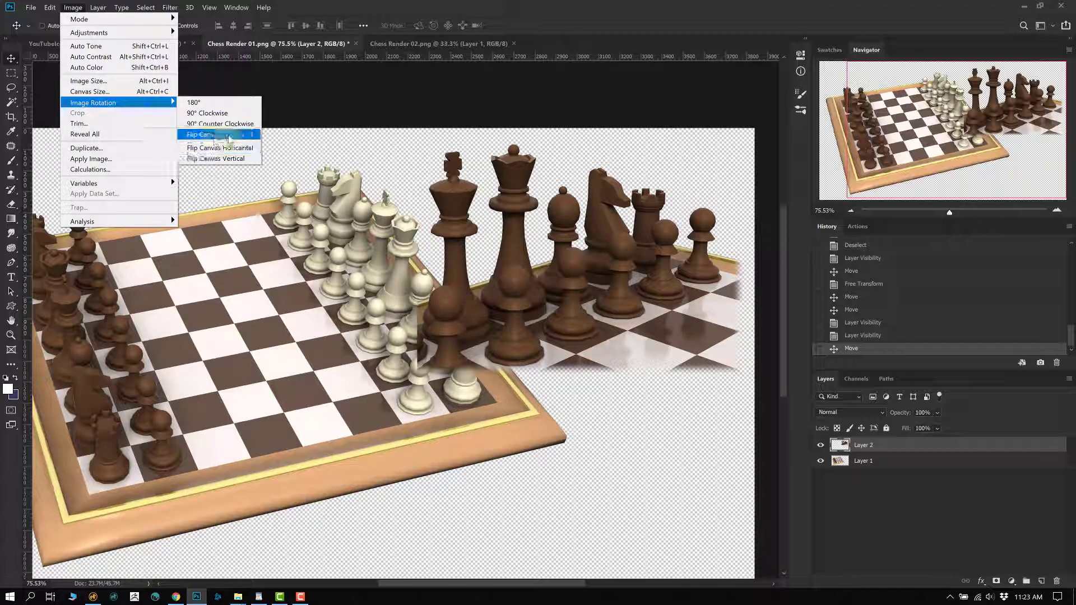
click(515, 264)
click(50, 7)
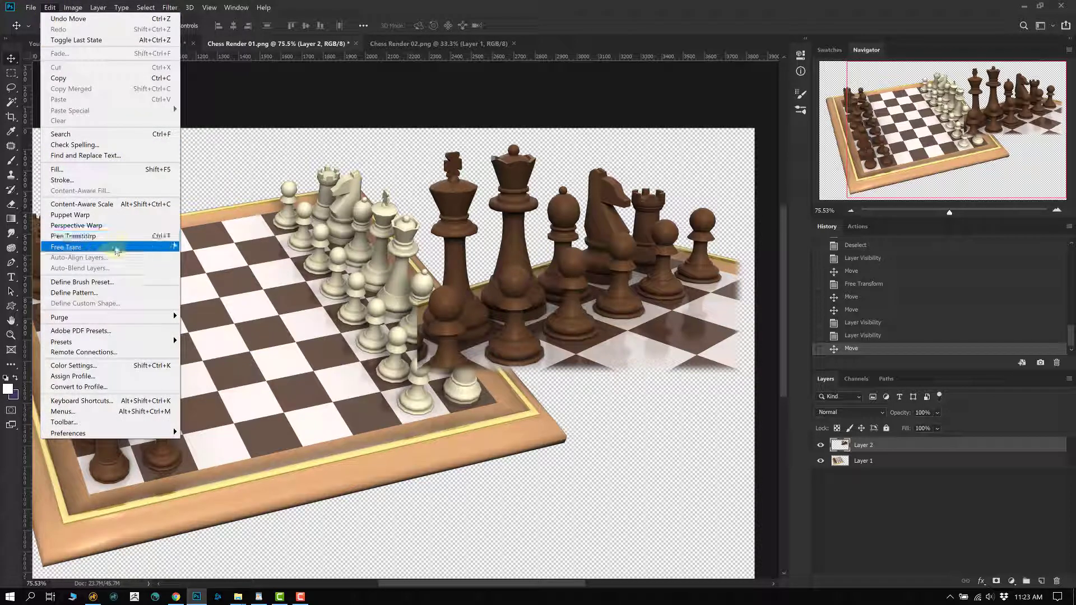
mouse_move(117, 251)
click(250, 363)
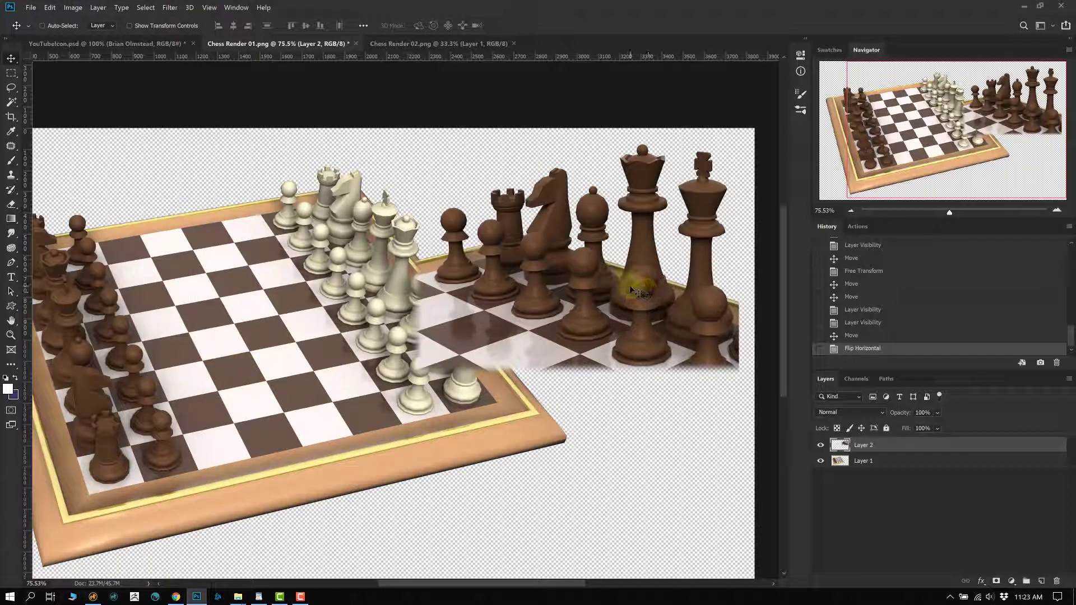
drag(630, 286, 654, 290)
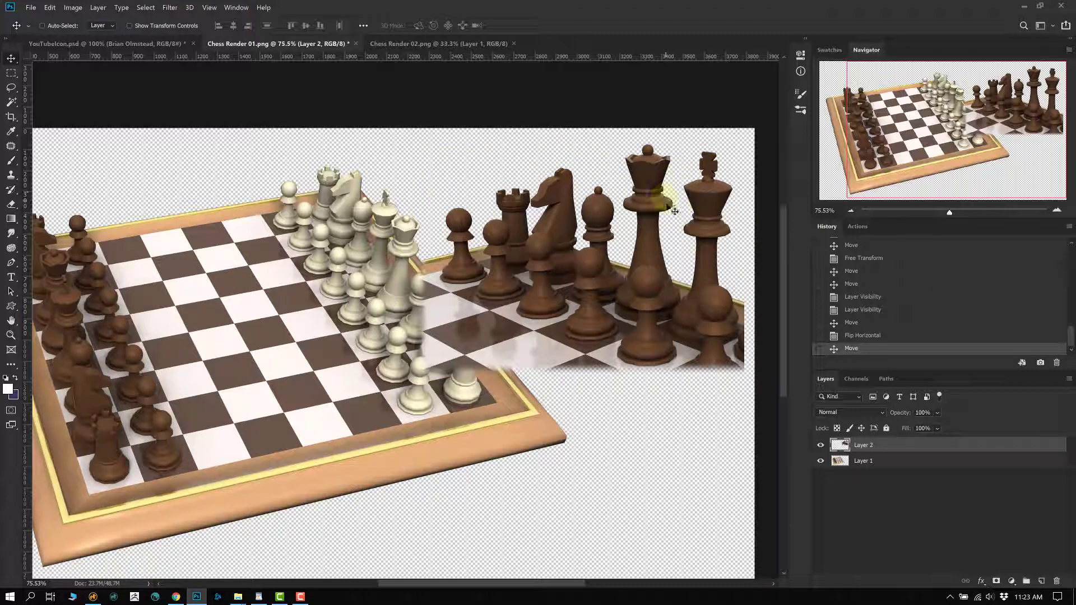
- Free-transform the brown pieces to 78.53%, nudge them up in 3 px steps, then settle them down-left
key(ctrl+t)
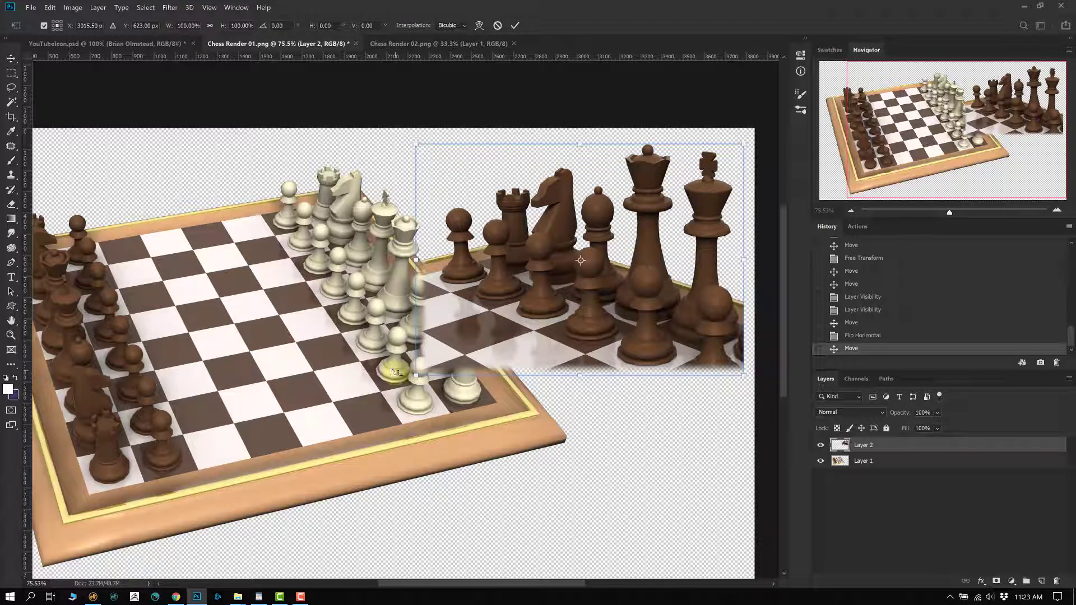
drag(416, 374, 487, 324)
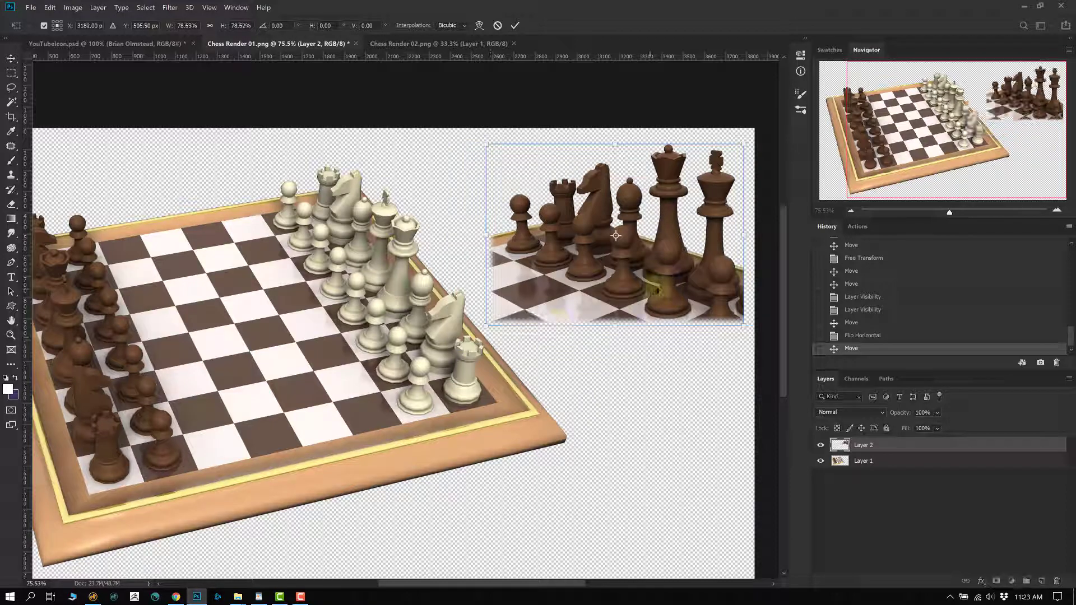
drag(648, 288, 594, 312)
scroll(655, 269, up, 3)
key(Up)
key(Up)
key(Up)
key(Up)
key(Up)
key(Up)
key(Up)
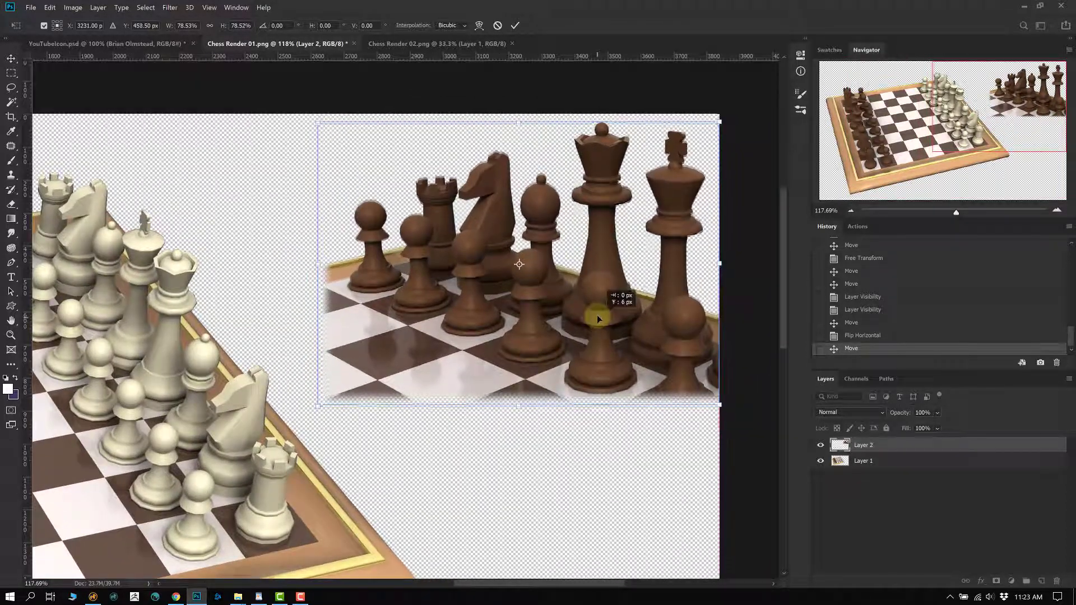
key(Up)
key(Up)
key(Up)
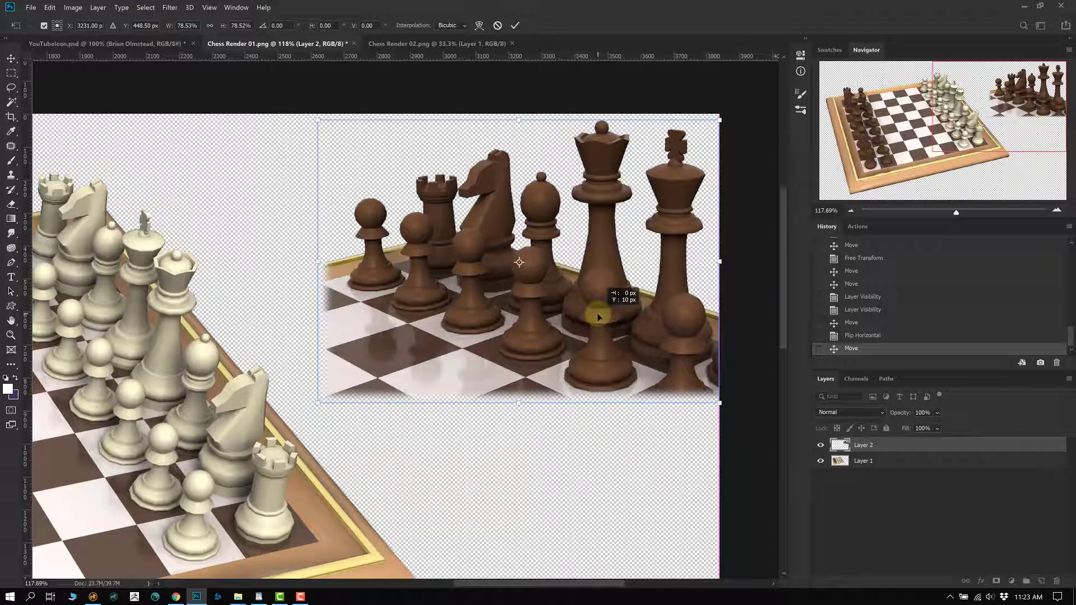
key(Up)
key(Up)
key(Up)
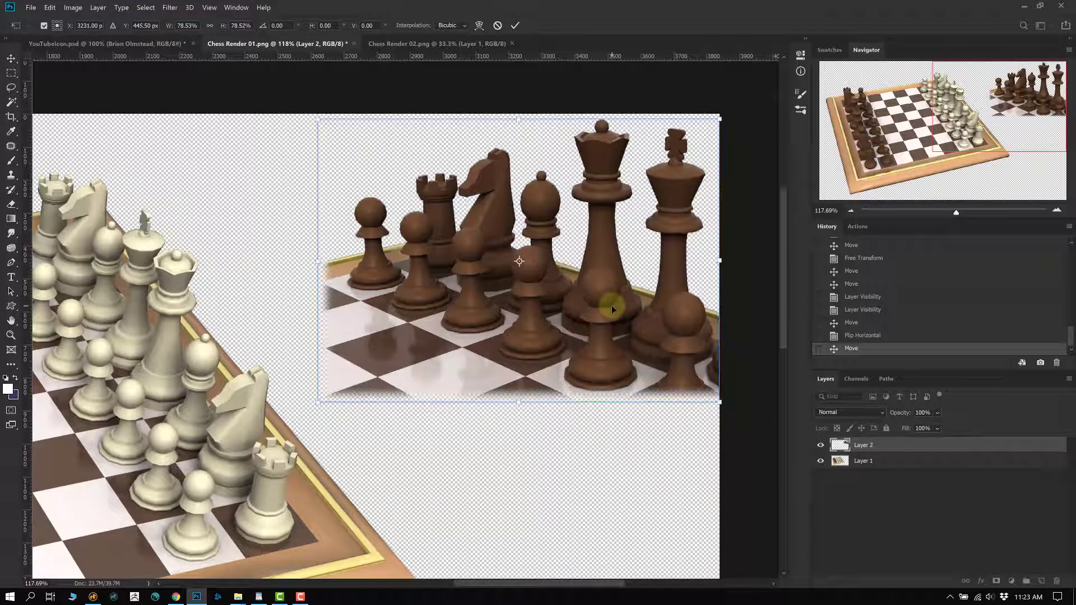
drag(545, 290, 575, 346)
key(Return)
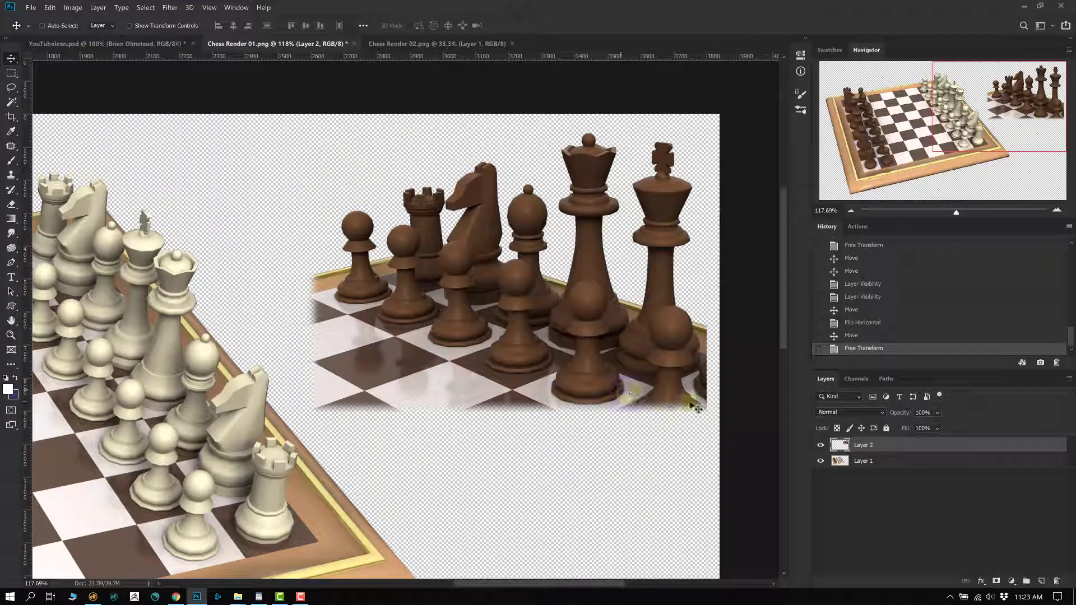
key(m)
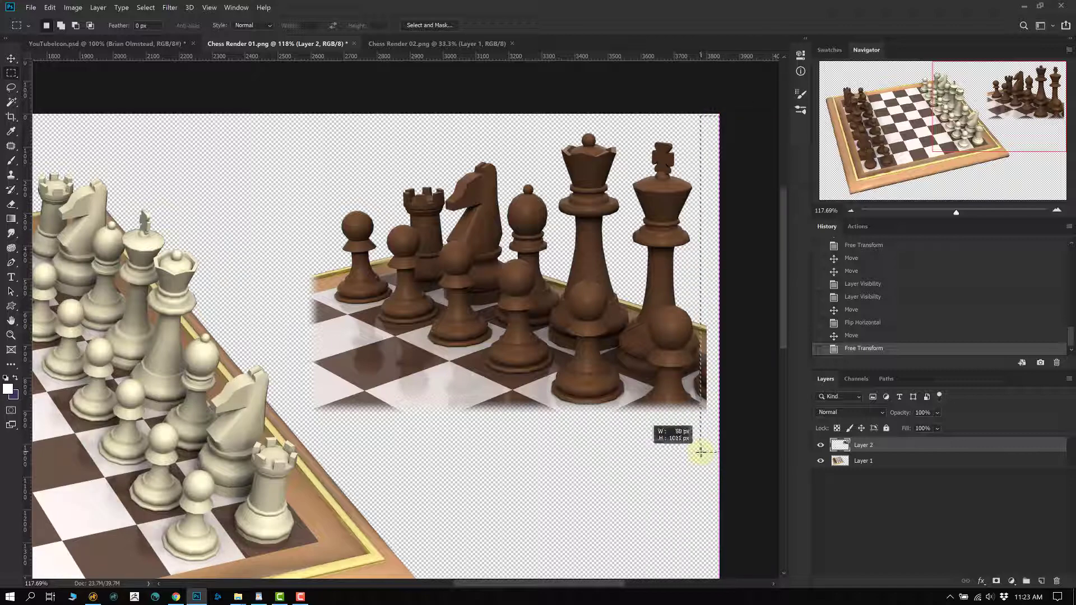
- Select a thin strip on the close-up's right edge, feather it 20 px, and clear it
drag(700, 452, 701, 452)
click(170, 7)
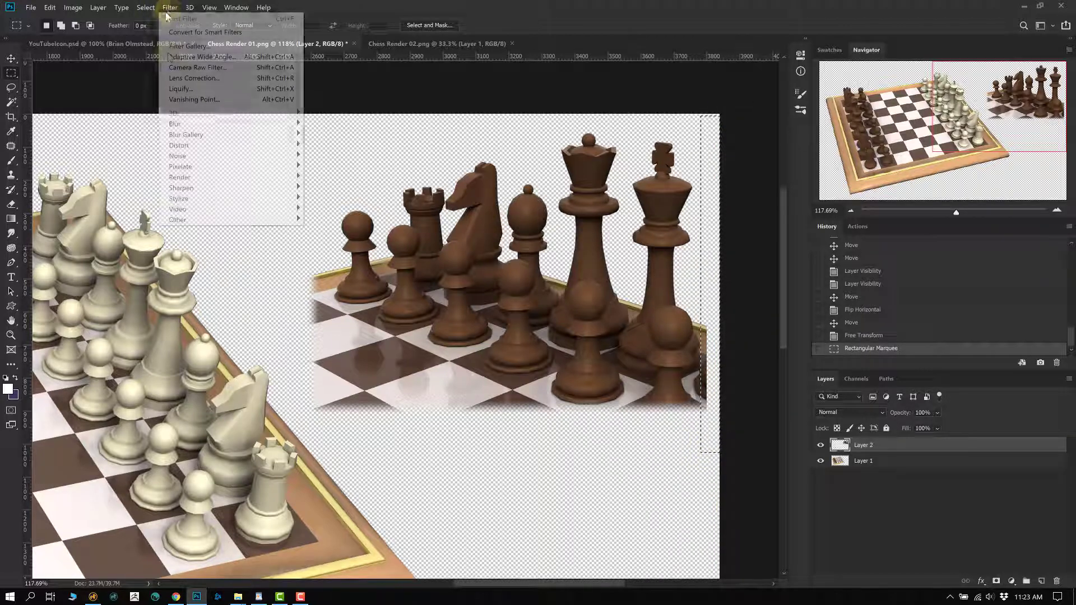
mouse_move(146, 7)
mouse_move(224, 156)
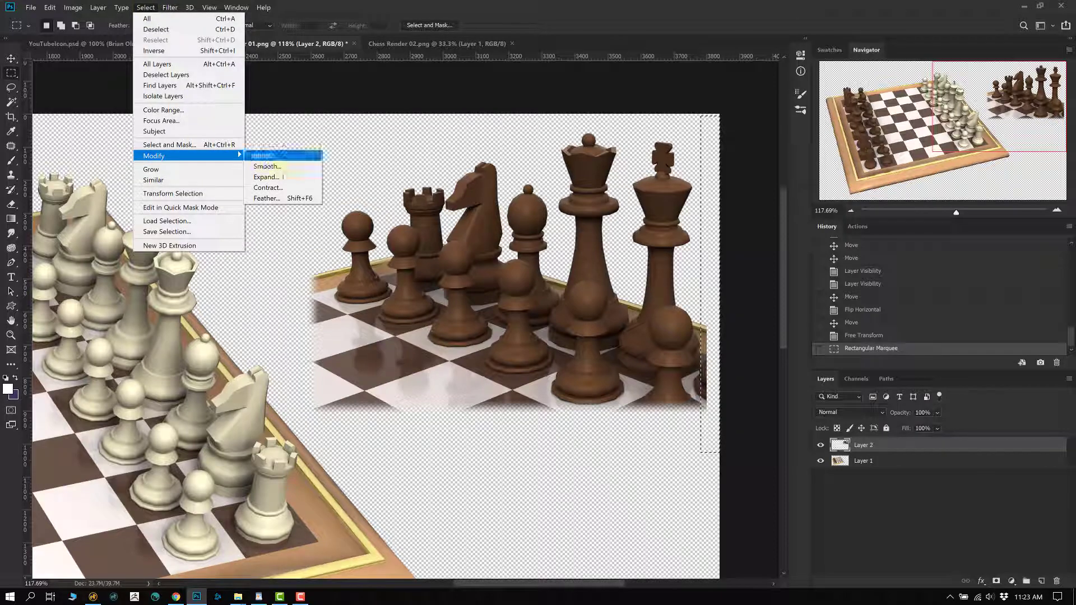
click(269, 198)
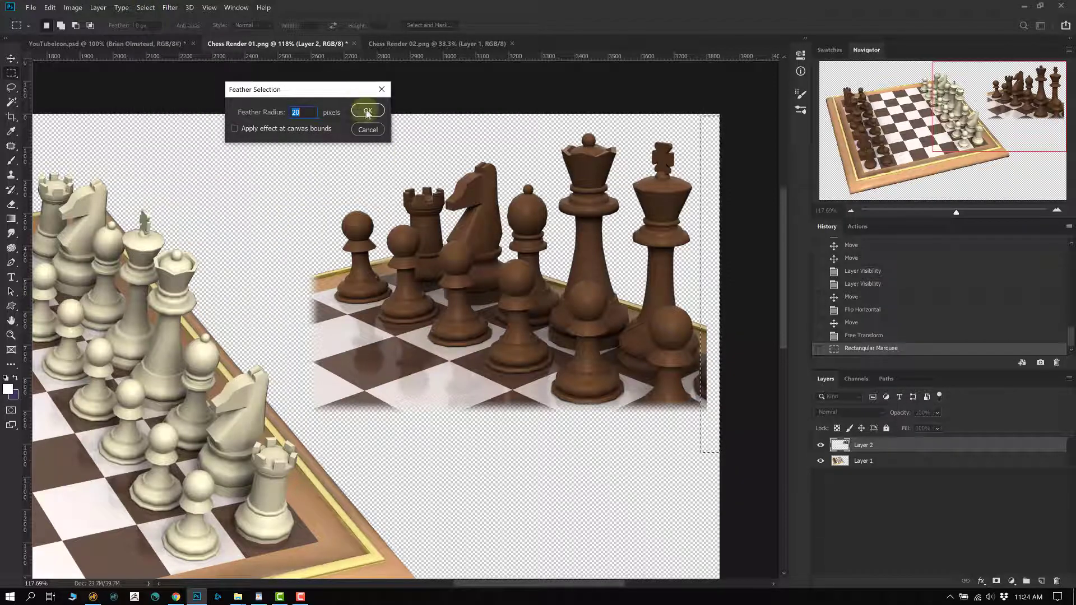
click(368, 111)
key(Delete)
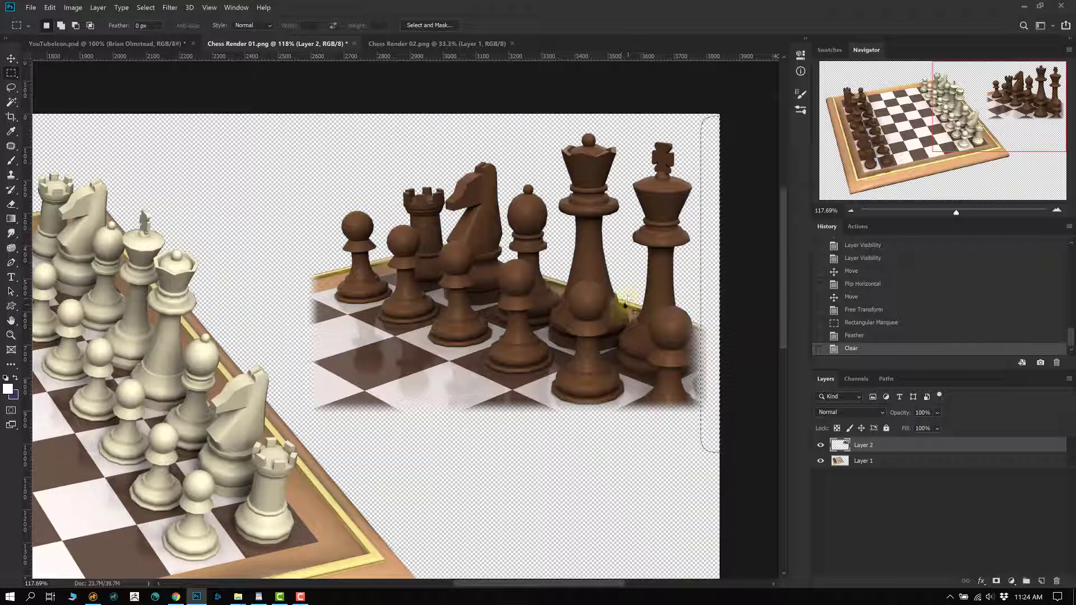
- Compare the faded edge with undo and redo, deselect, and shift the close-up further right
key(ctrl+z)
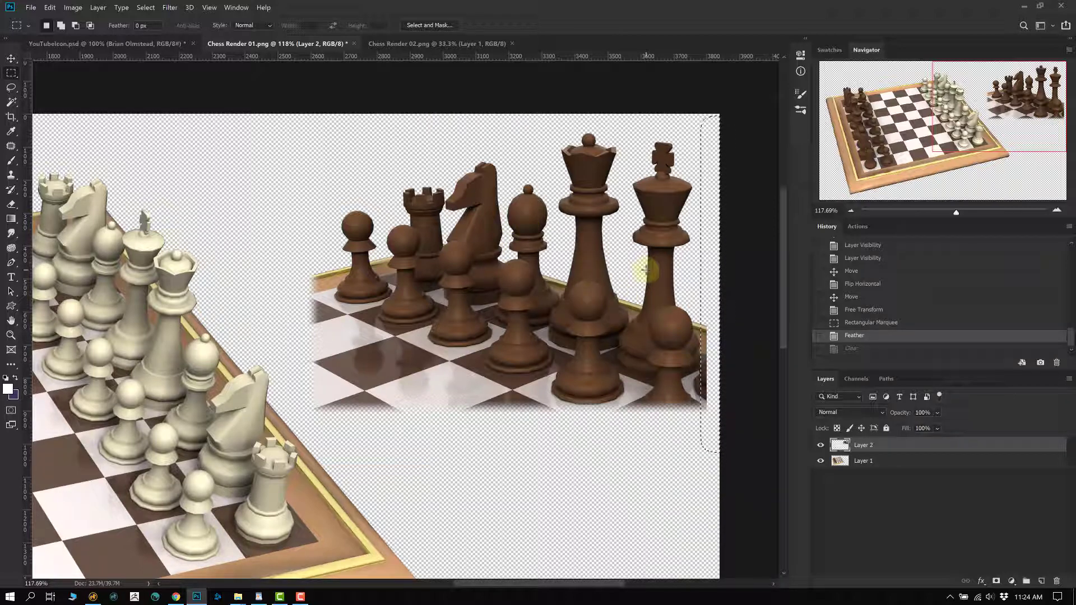
key(Delete)
key(ctrl+d)
key(v)
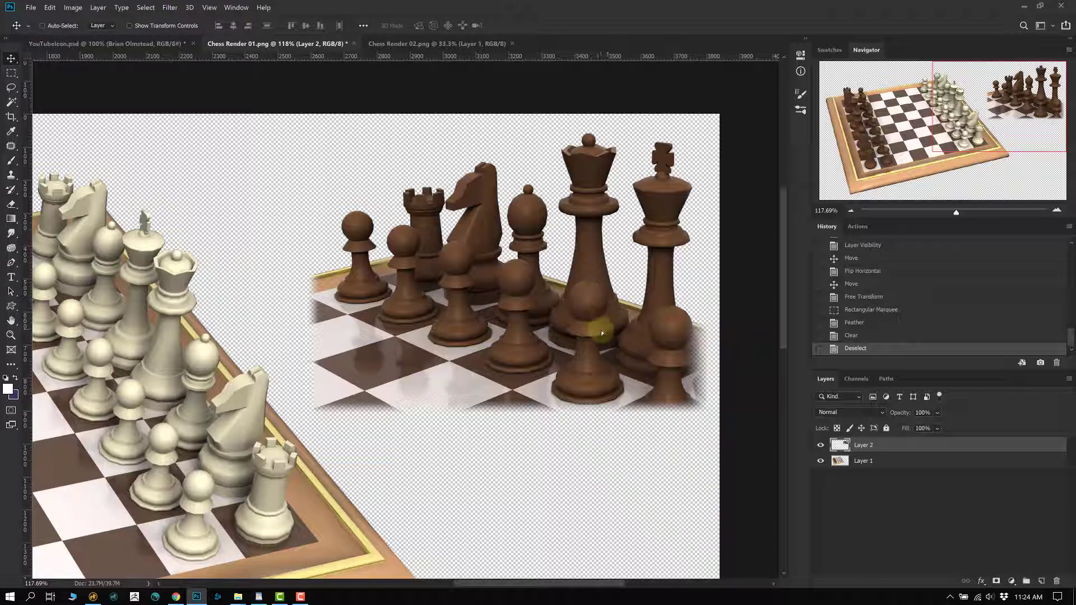
drag(601, 330, 614, 340)
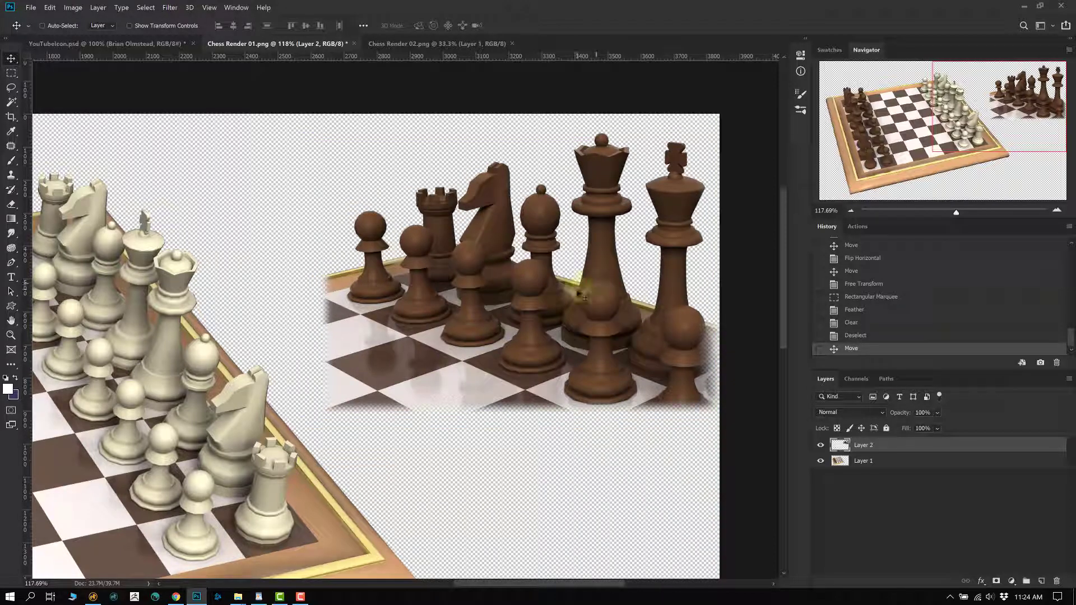
scroll(565, 283, down, 3)
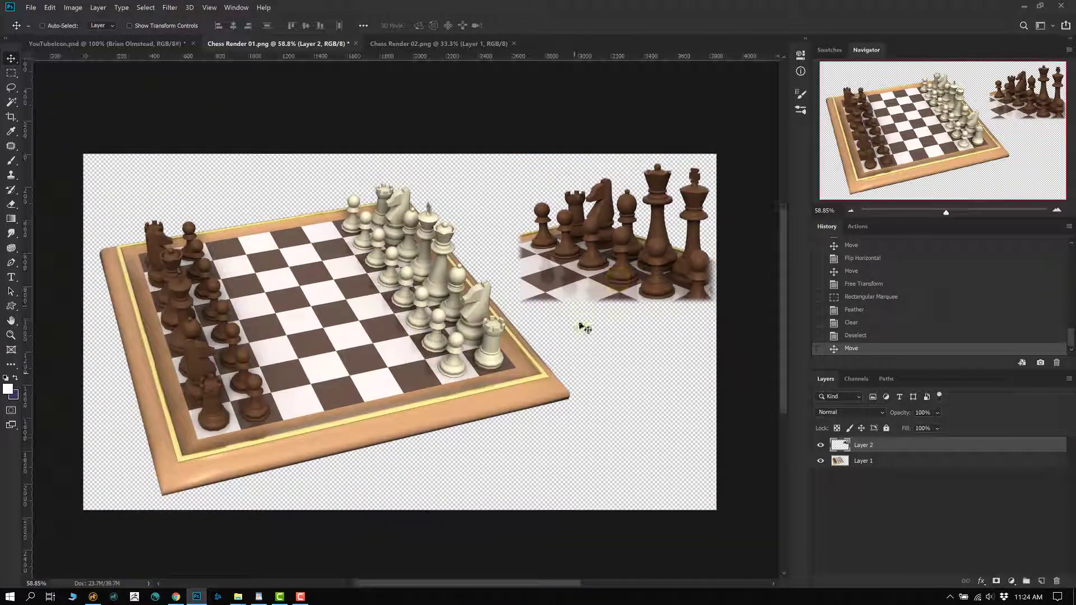
ctrl+click(351, 373)
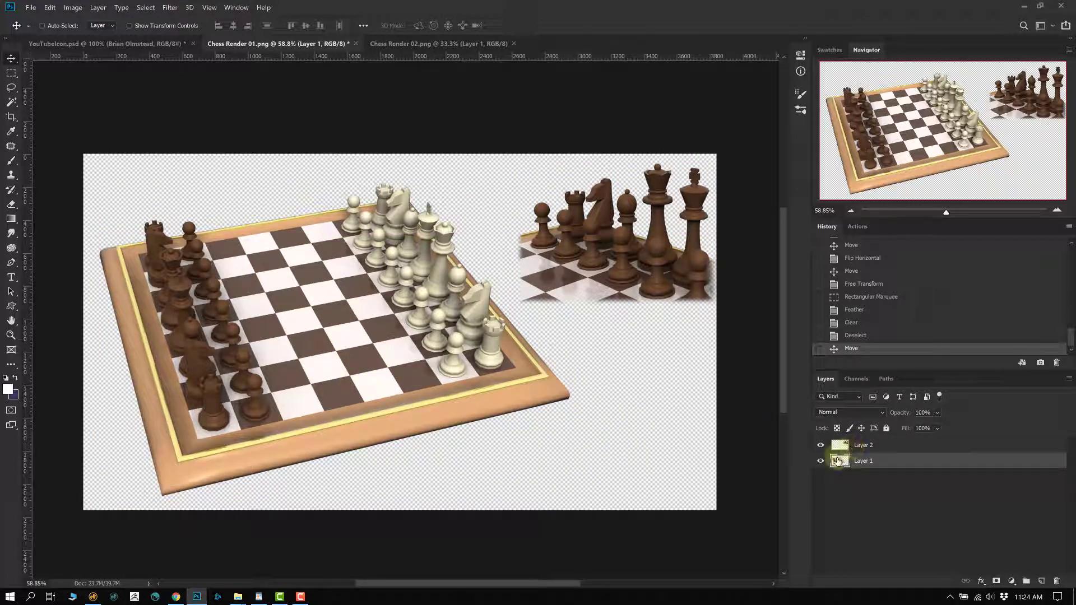
key(ctrl+t)
drag(571, 413, 559, 438)
key(ctrl+z)
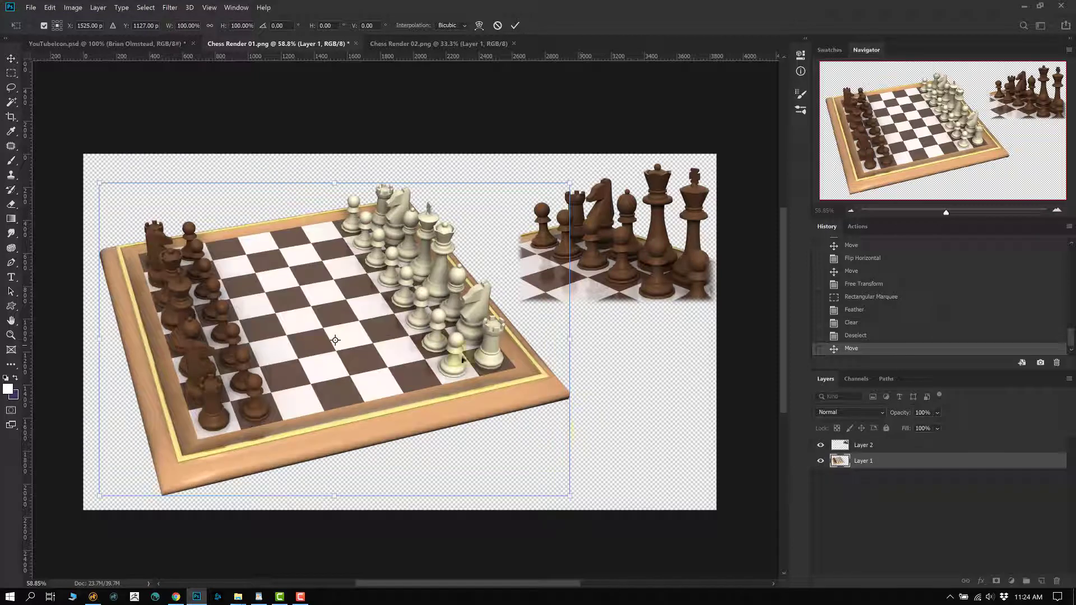
key(Return)
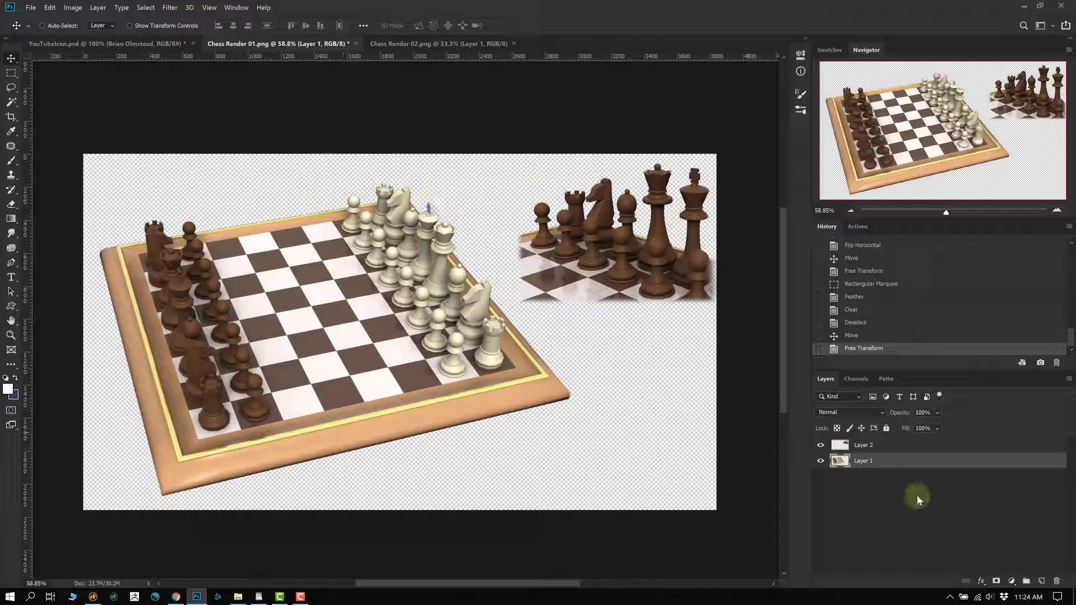
- Add a blank layer at the bottom of the stack and rename the board's layer Chess Board
click(1033, 577)
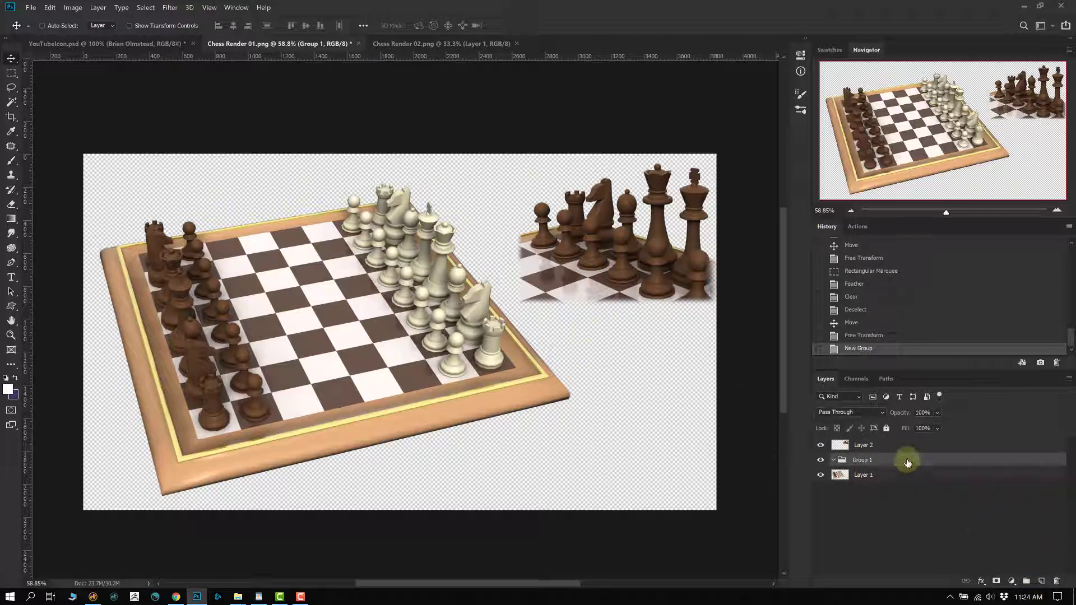
drag(916, 475, 876, 485)
click(862, 463)
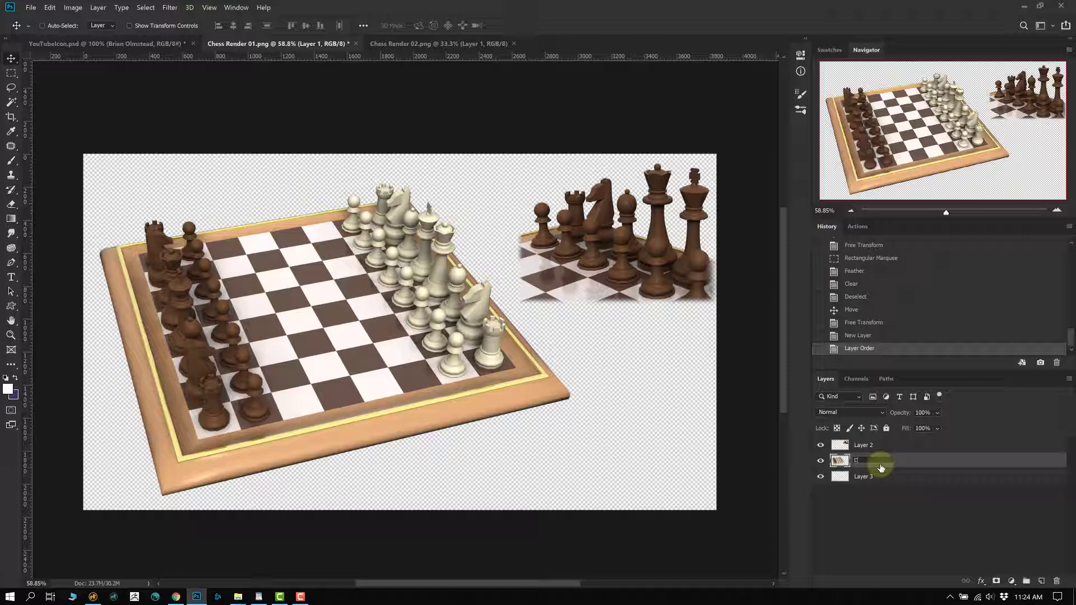
text(Chess Board)
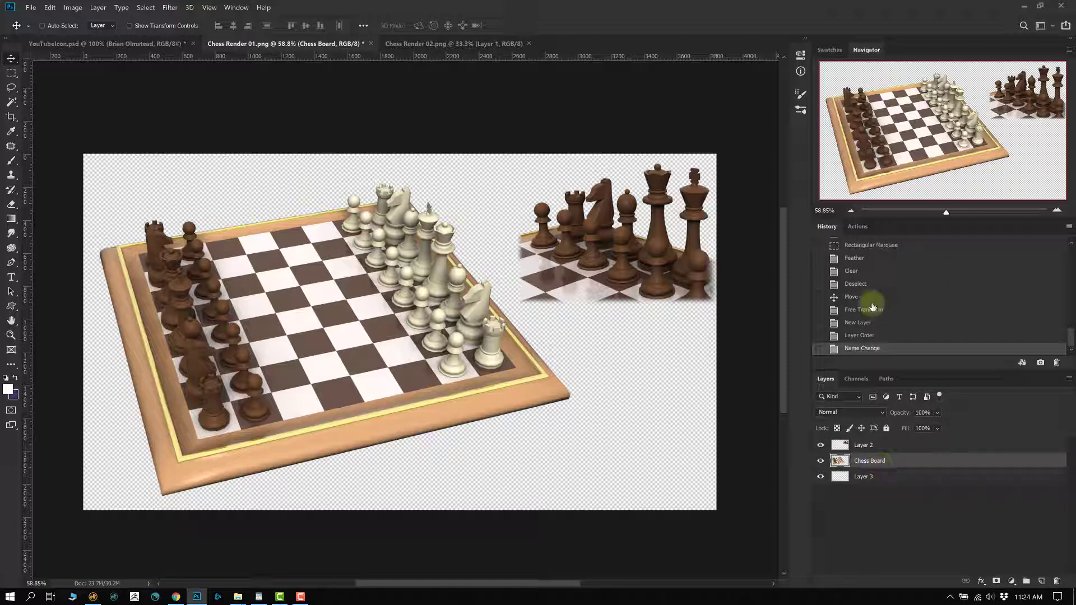
click(863, 447)
- Rename the render layer Beauty Shot and the empty bottom layer Background
double_click(863, 446)
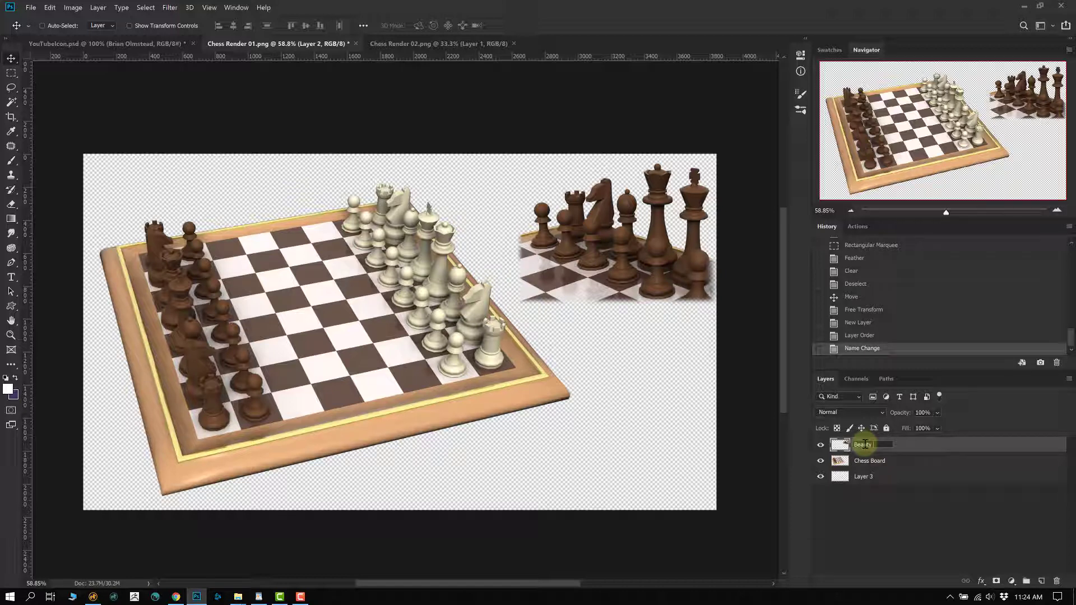
key(Return)
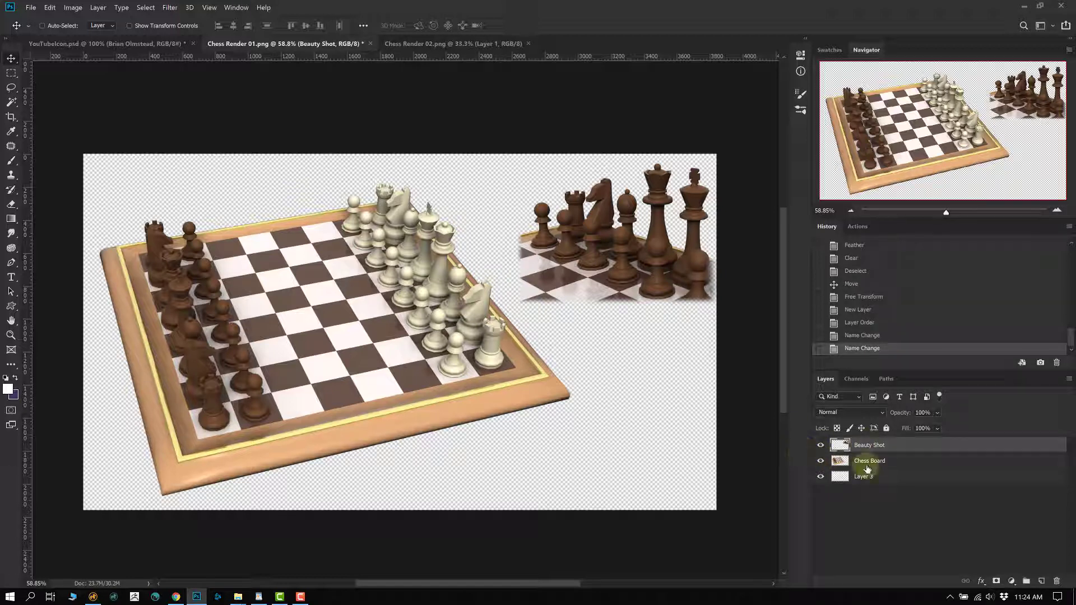
double_click(864, 476)
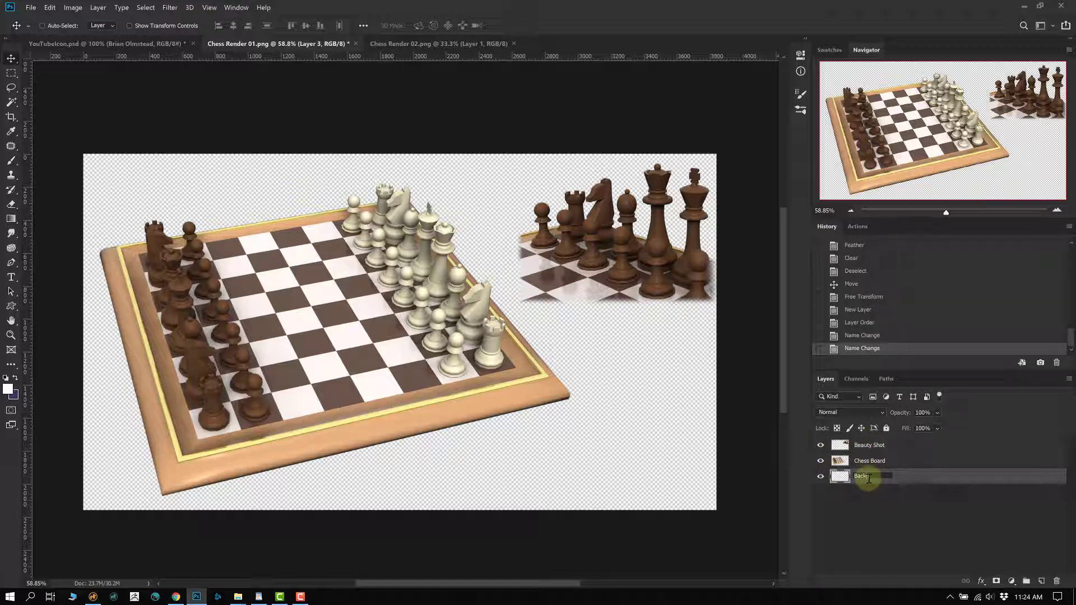
key(Return)
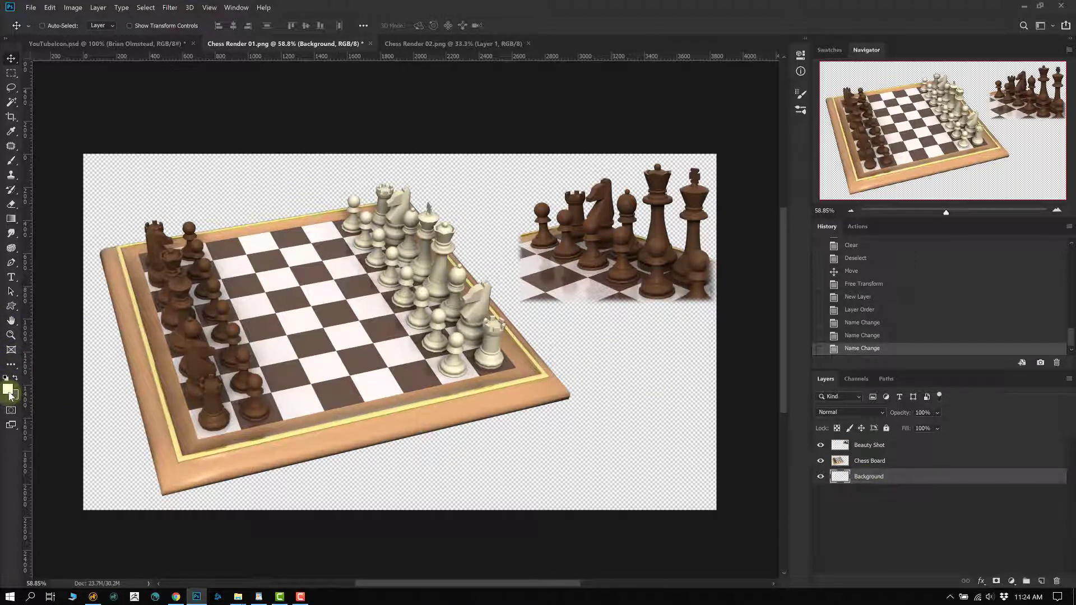
- Fill the Background layer with bright red from the foreground colour picker
click(8, 390)
drag(245, 217, 451, 319)
click(461, 349)
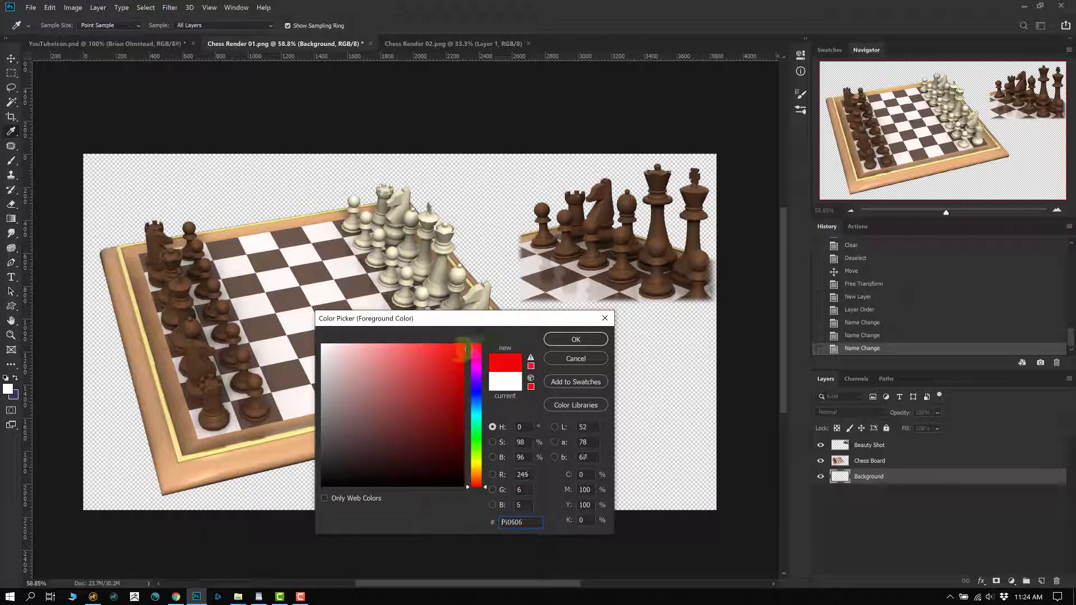
click(576, 340)
key(alt+BackSpace)
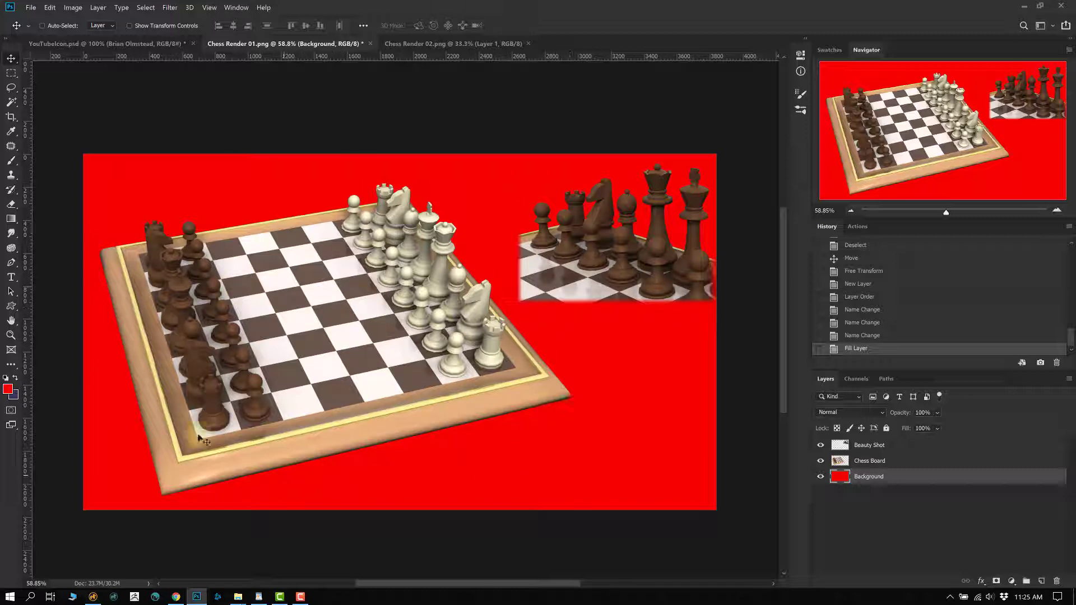
- Refill the Background with a softer light red, then with a darker, duller pink
click(8, 389)
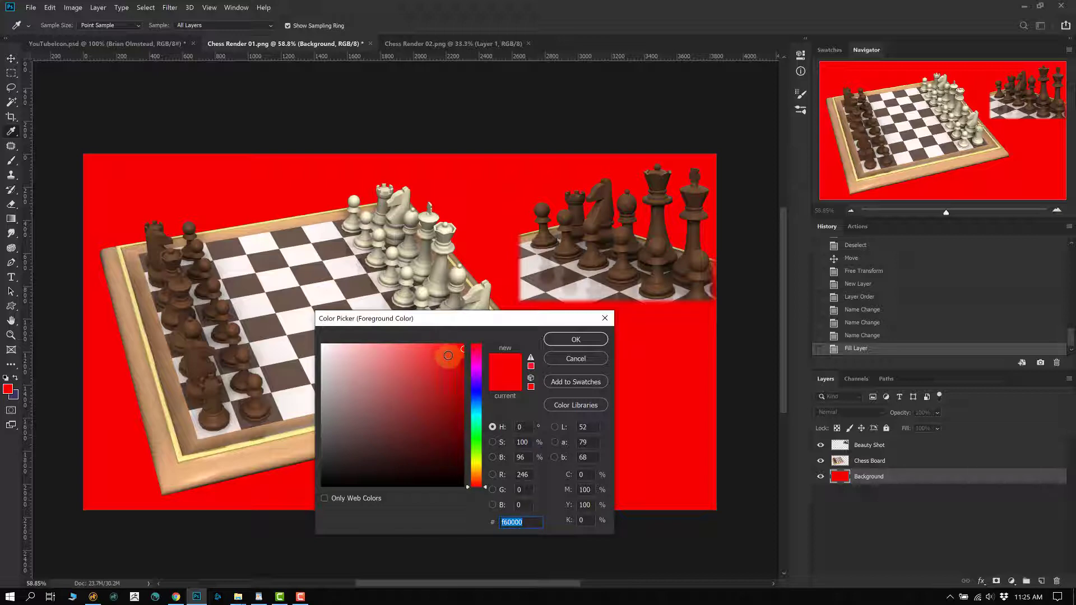
drag(456, 349, 404, 350)
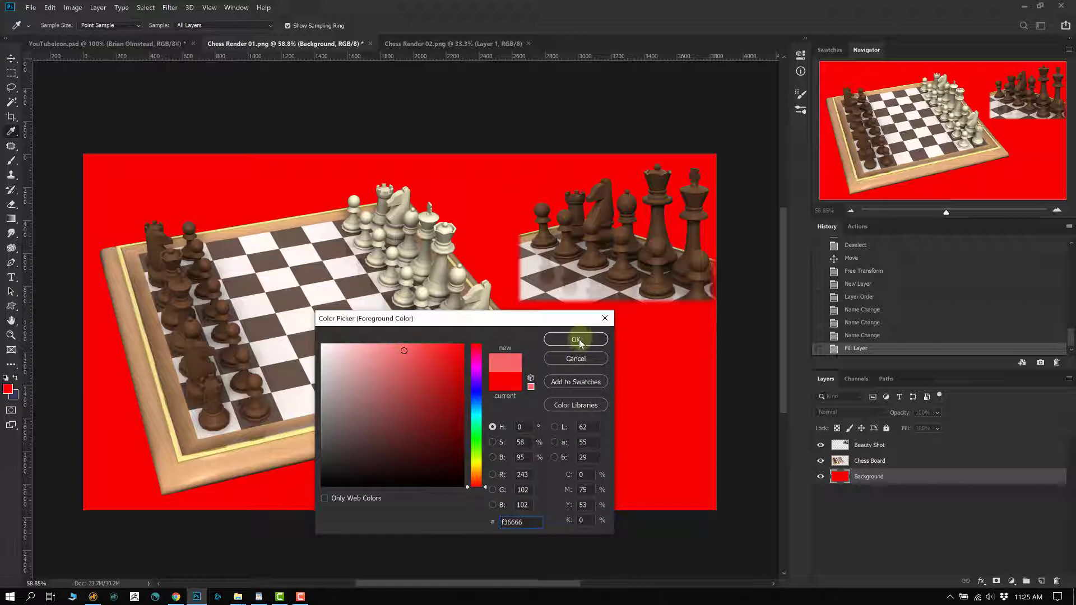
click(578, 341)
key(alt+BackSpace)
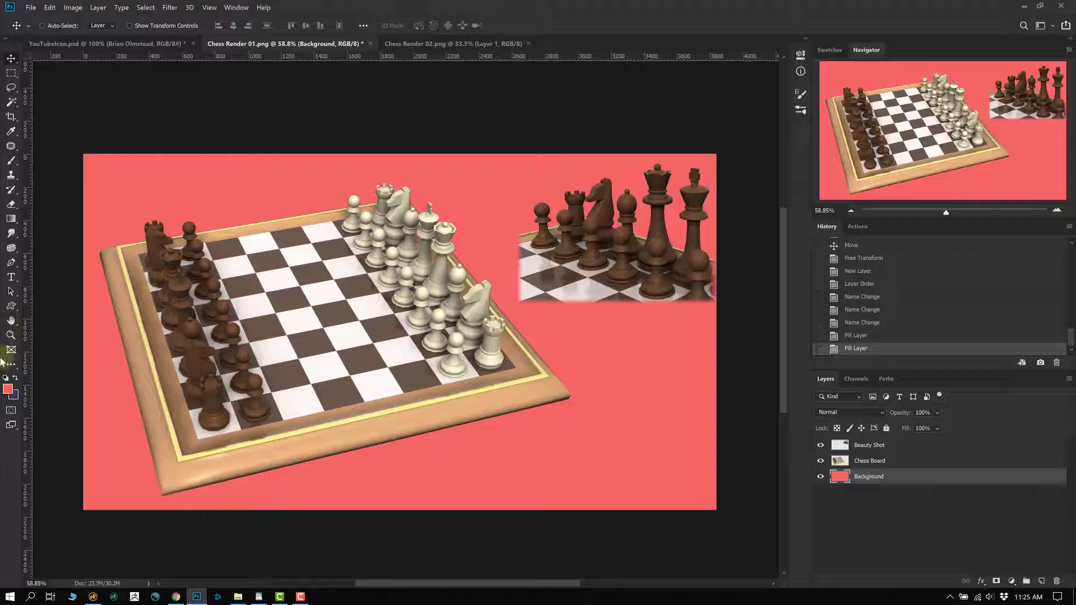
click(8, 389)
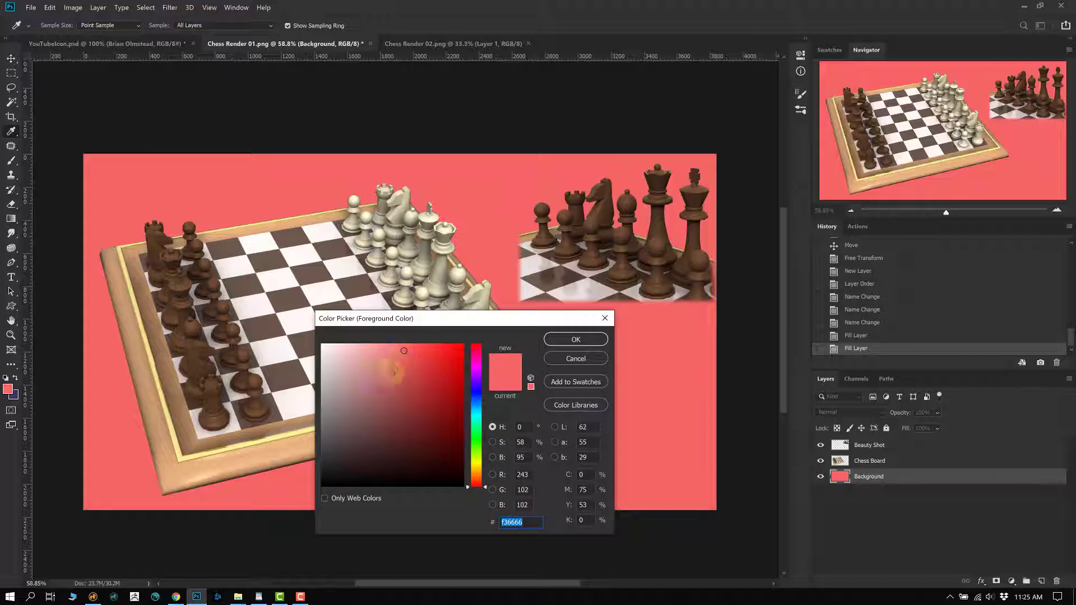
click(376, 398)
click(558, 339)
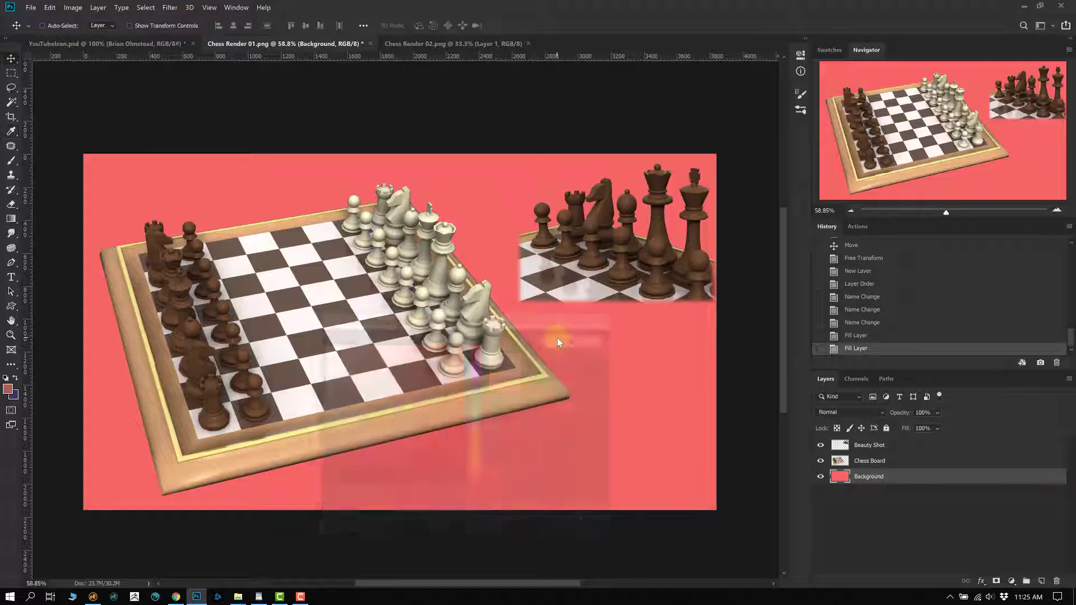
key(alt+BackSpace)
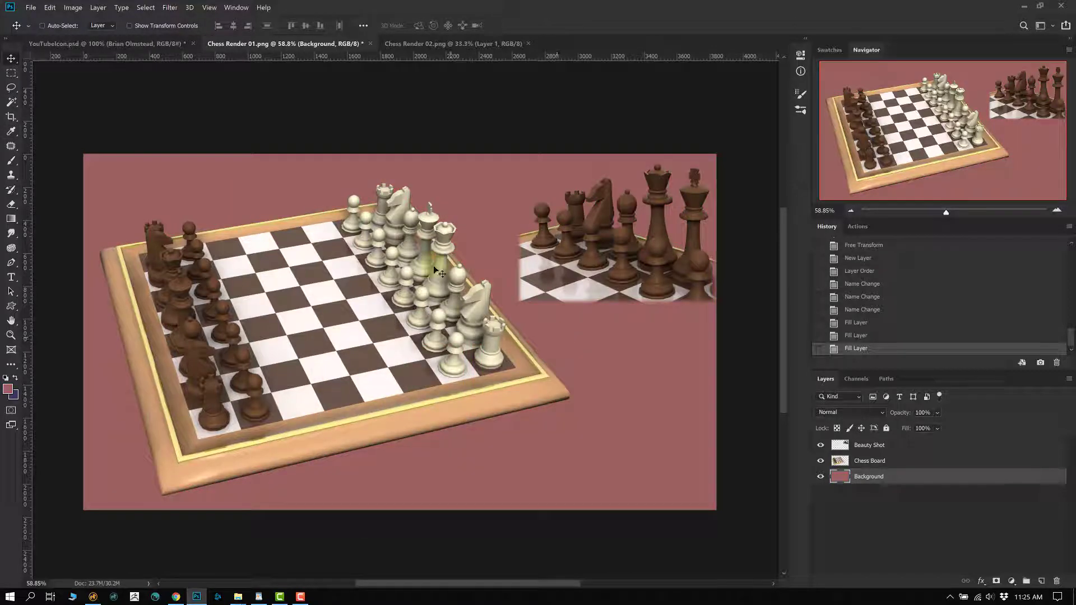
- Sample brown from the board and pieces, darken it to grey-brown #504945, and fill Background
click(125, 376)
click(7, 391)
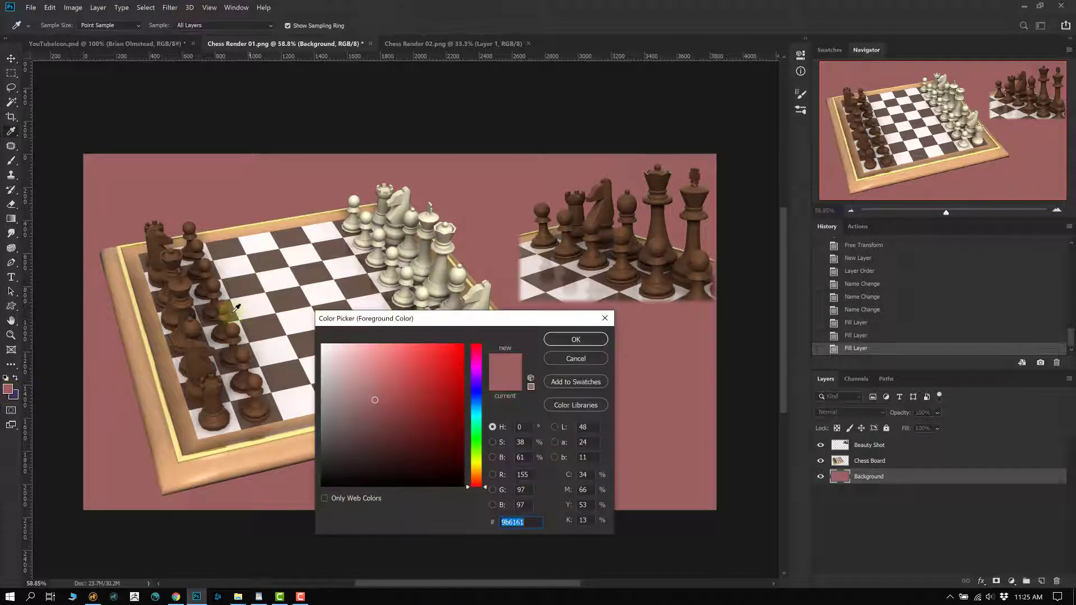
click(194, 328)
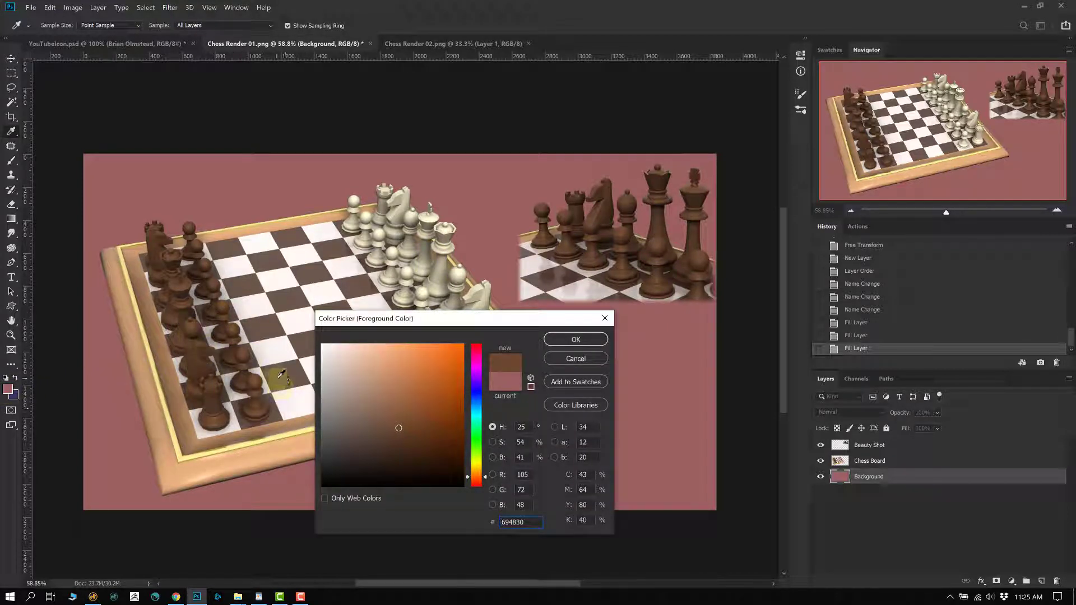
click(363, 428)
drag(365, 430, 354, 444)
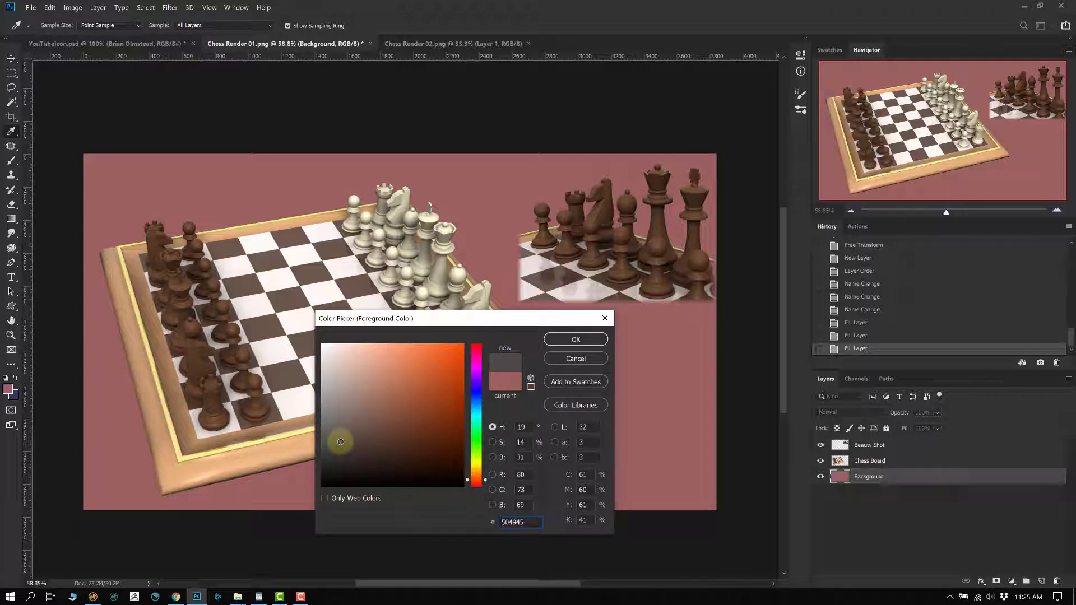
click(574, 339)
key(v)
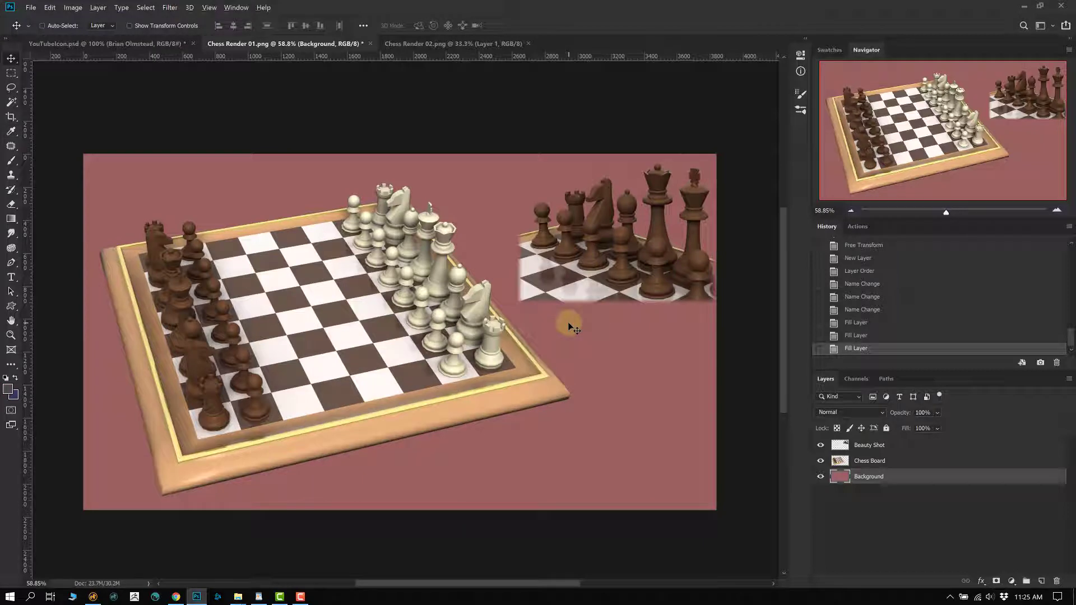
key(alt+BackSpace)
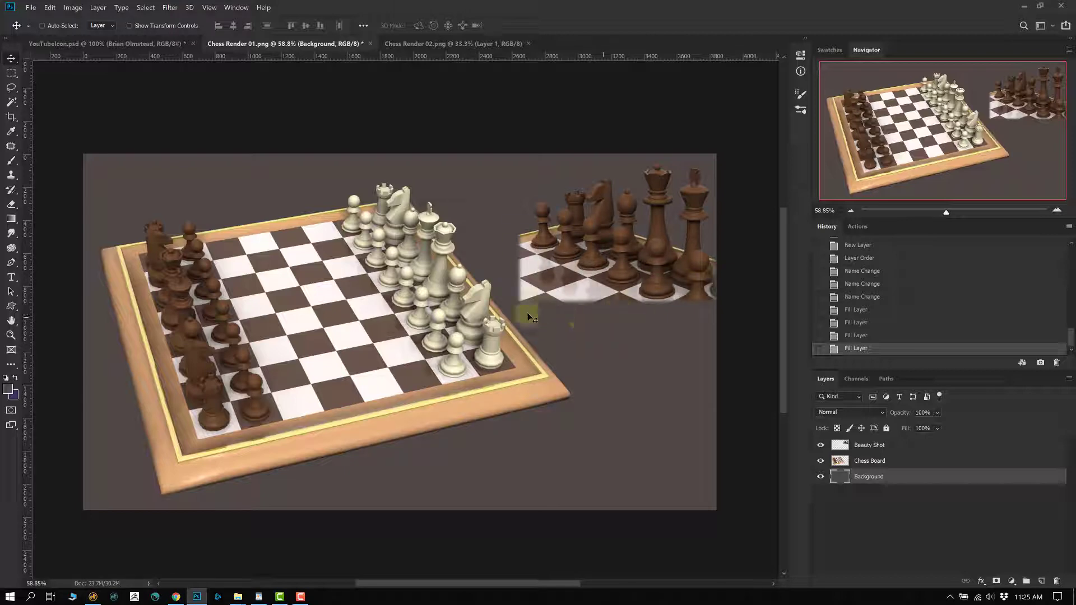
drag(580, 291, 538, 323)
scroll(535, 317, up, 3)
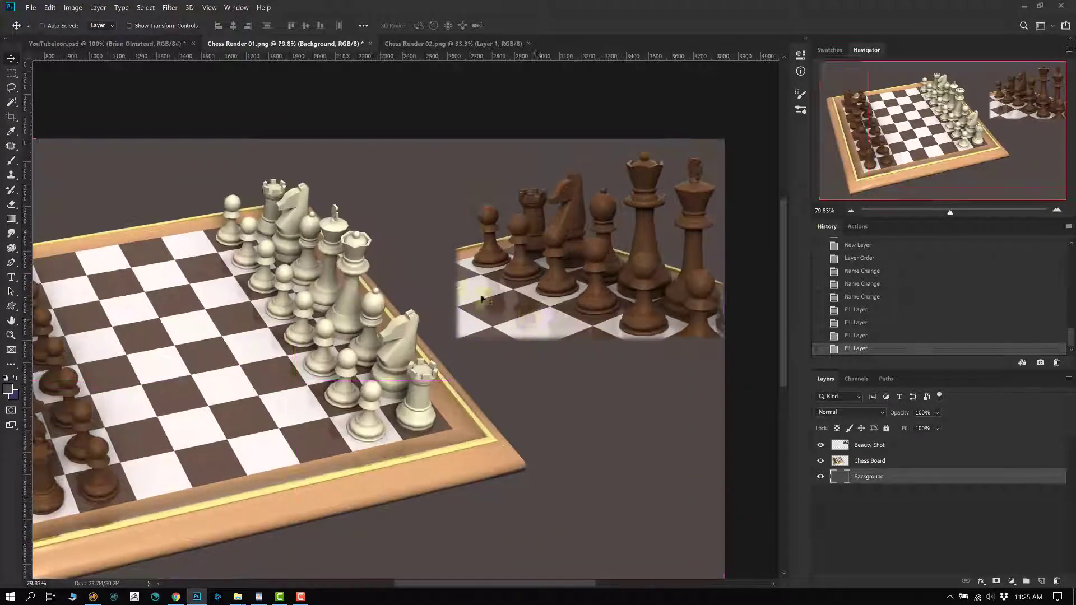
key(l)
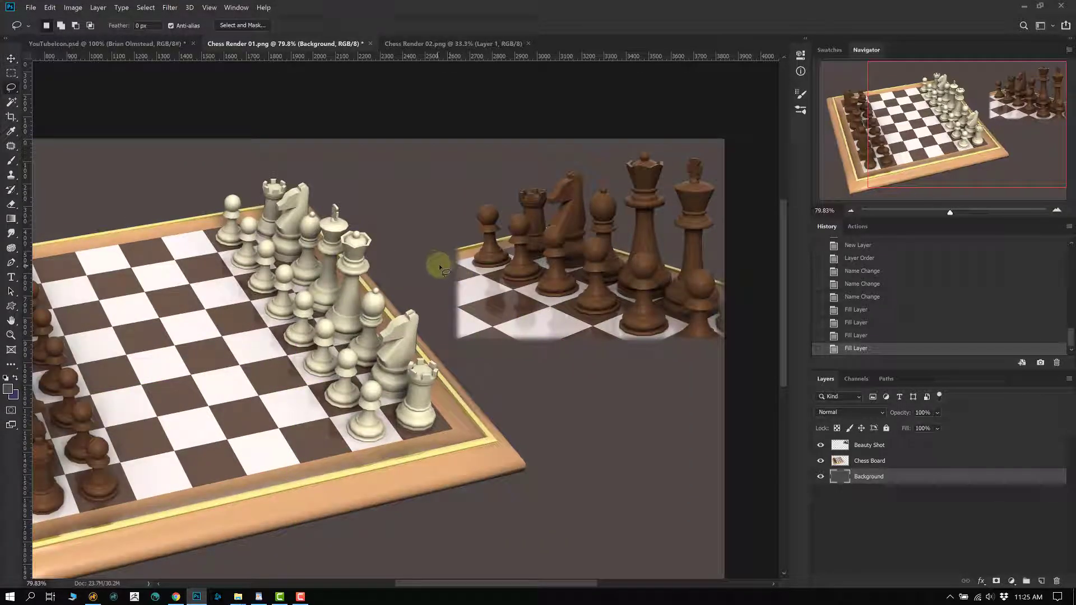
mouse_move(440, 263)
mouse_down()
mouse_move(426, 378)
mouse_move(513, 416)
mouse_move(633, 352)
mouse_up()
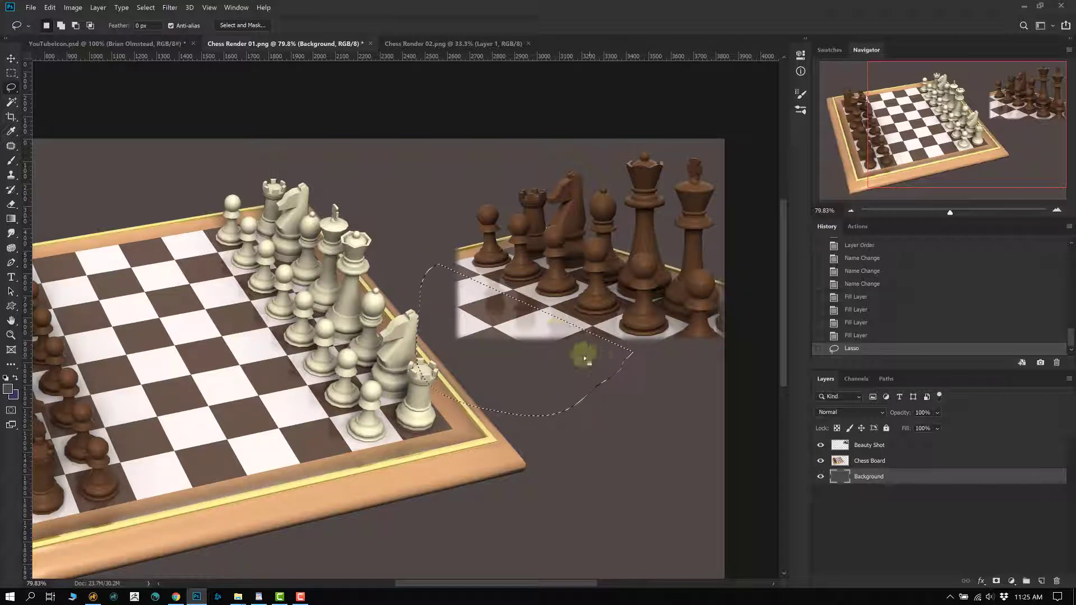
click(411, 203)
mouse_move(432, 255)
mouse_down()
mouse_move(435, 355)
mouse_move(514, 396)
mouse_move(577, 392)
mouse_up()
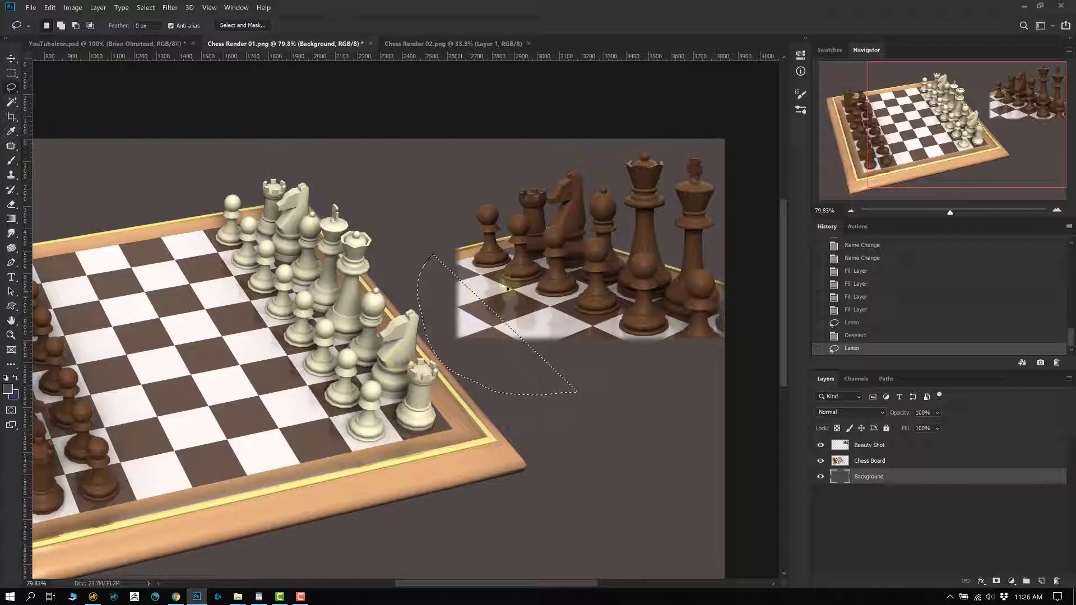
click(146, 7)
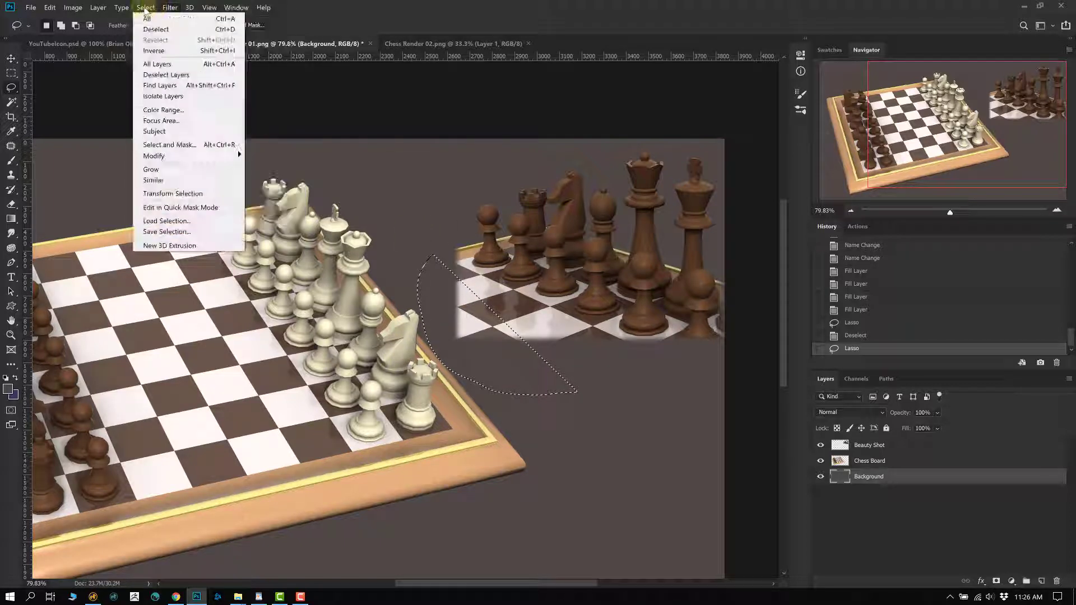
mouse_move(185, 159)
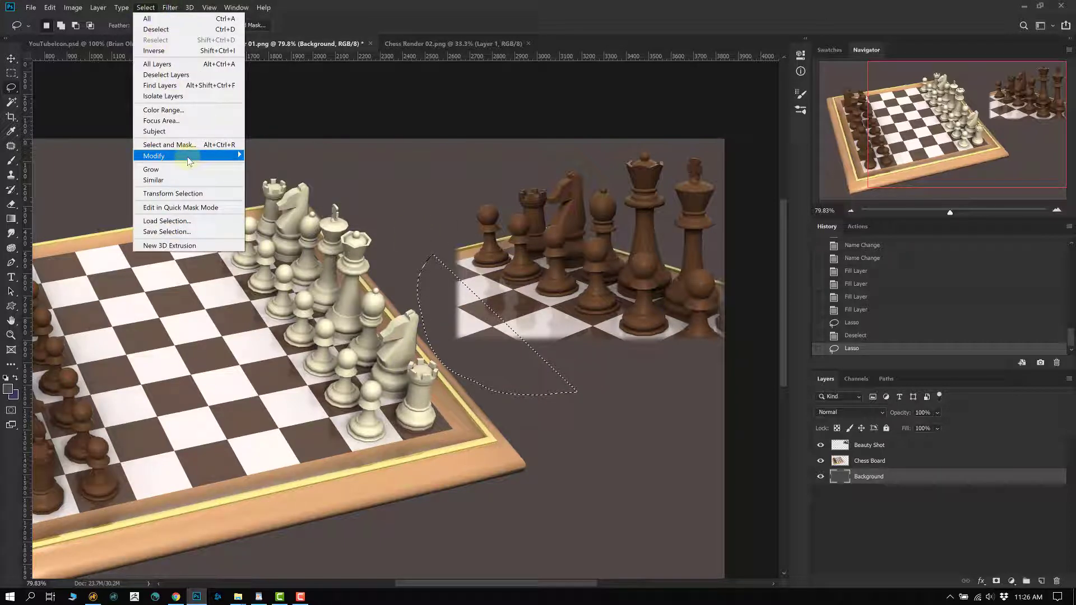
click(267, 198)
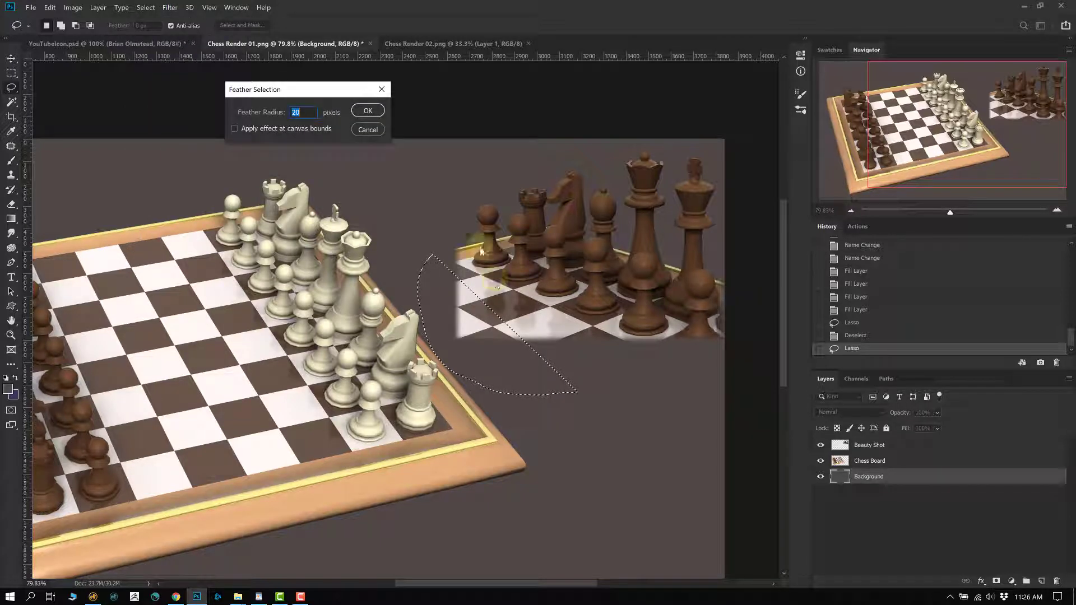
click(368, 108)
click(839, 446)
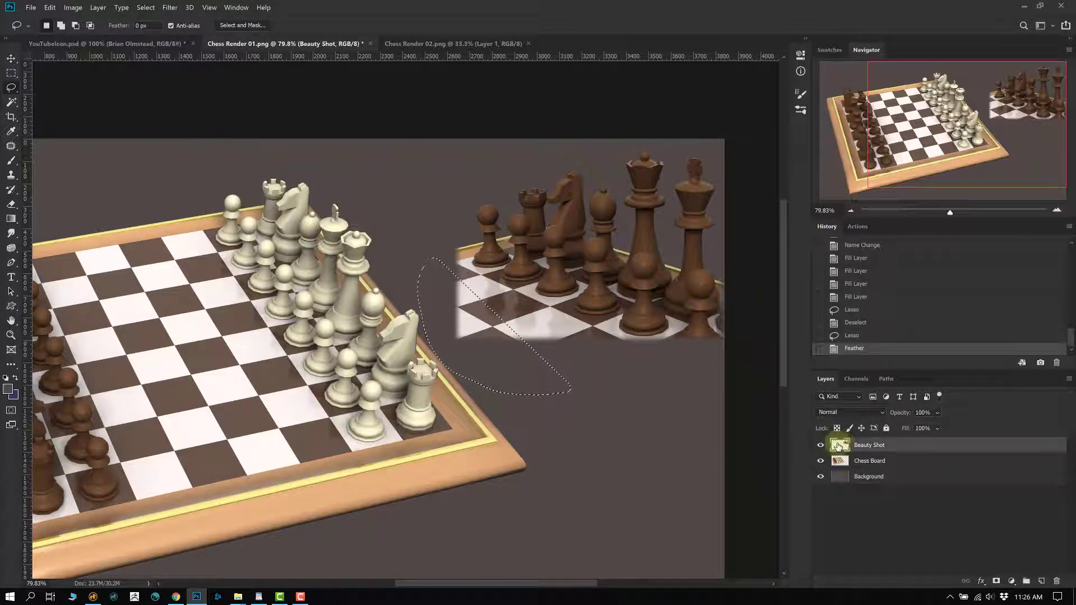
key(Delete)
click(577, 289)
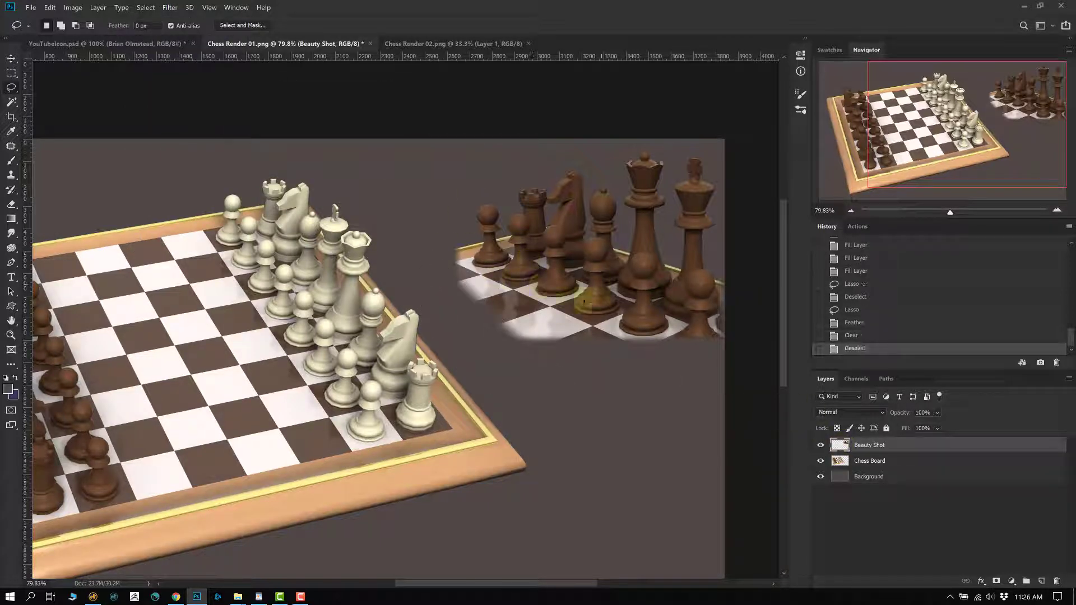
key(ctrl+alt+z)
key(ctrl+alt+z)
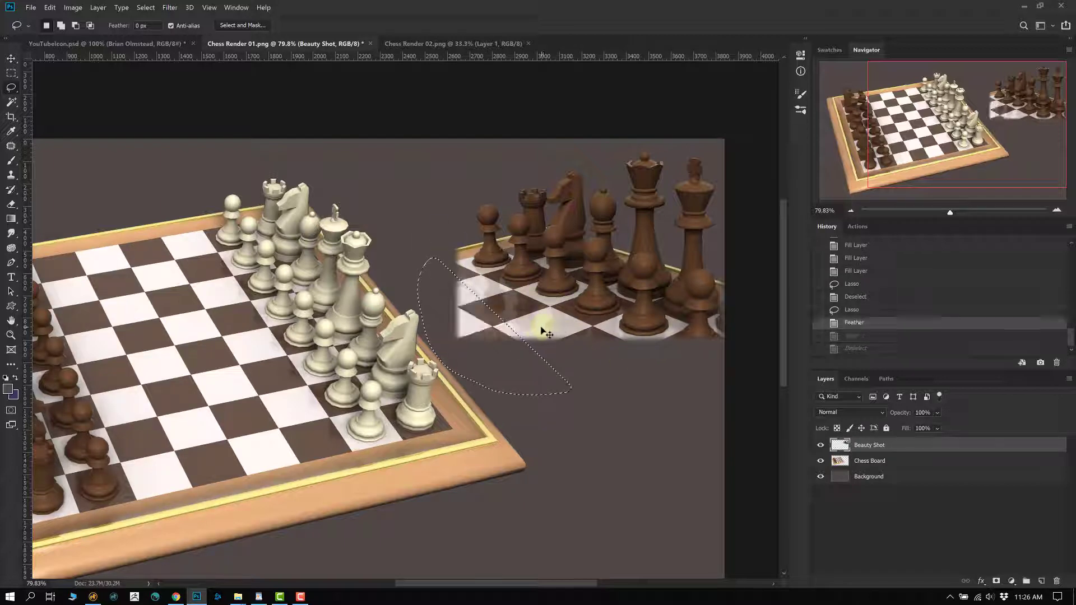
click(591, 356)
scroll(540, 361, down, 4)
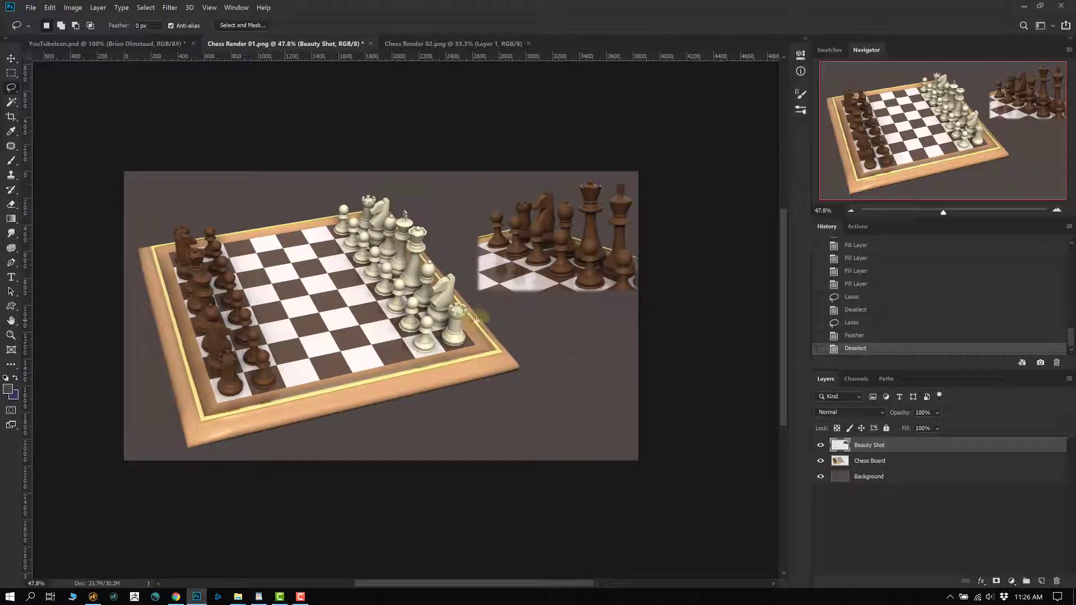
- Free-transform the Beauty Shot render to about 95% toward the upper right, then add an empty layer on top
click(821, 445)
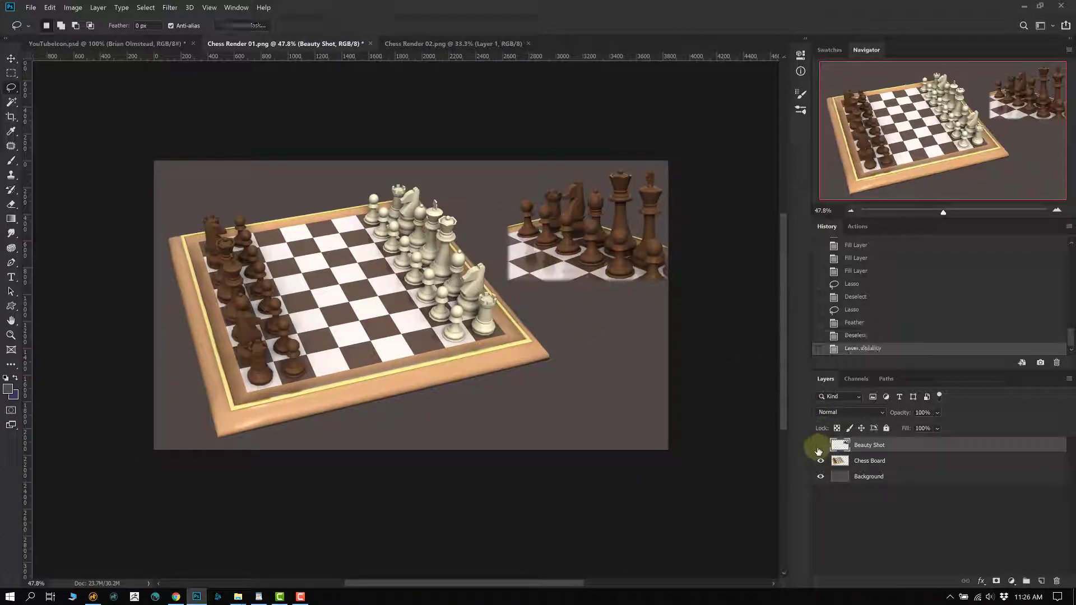
click(820, 445)
key(ctrl+t)
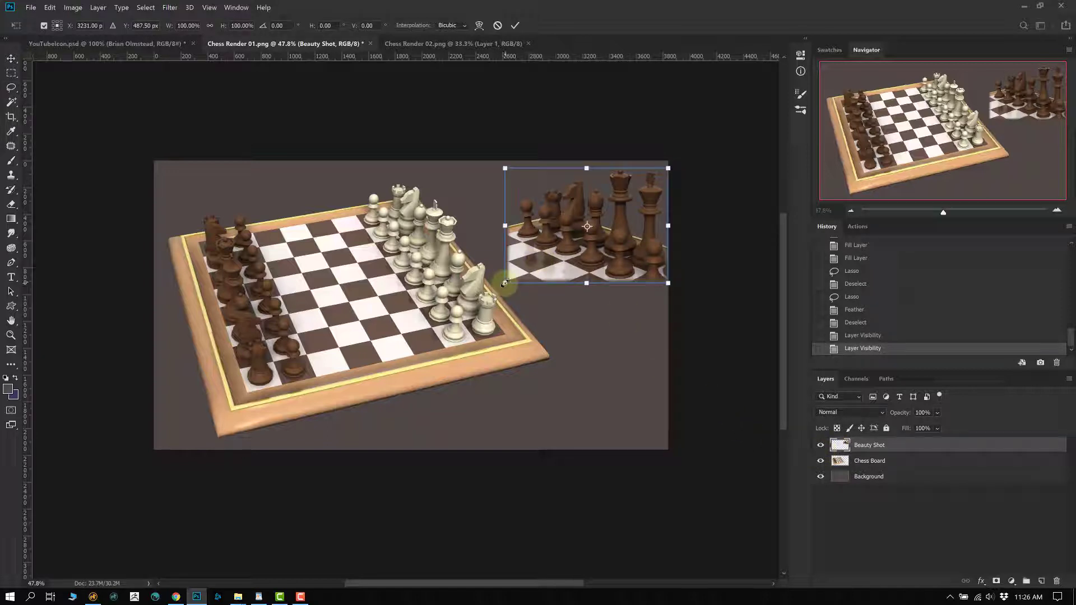
drag(505, 283, 513, 275)
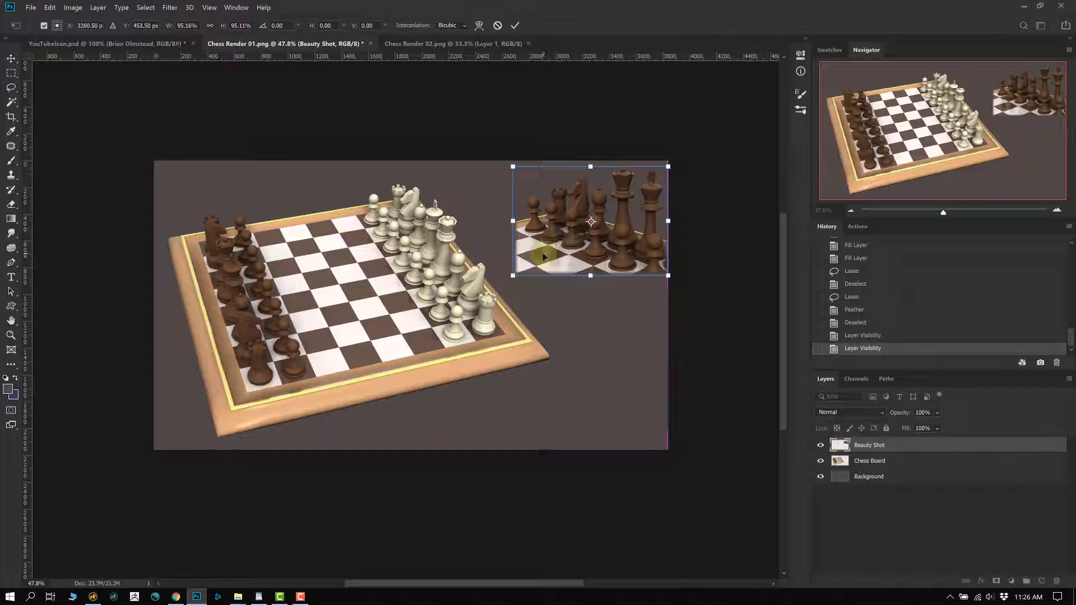
key(Return)
key(l)
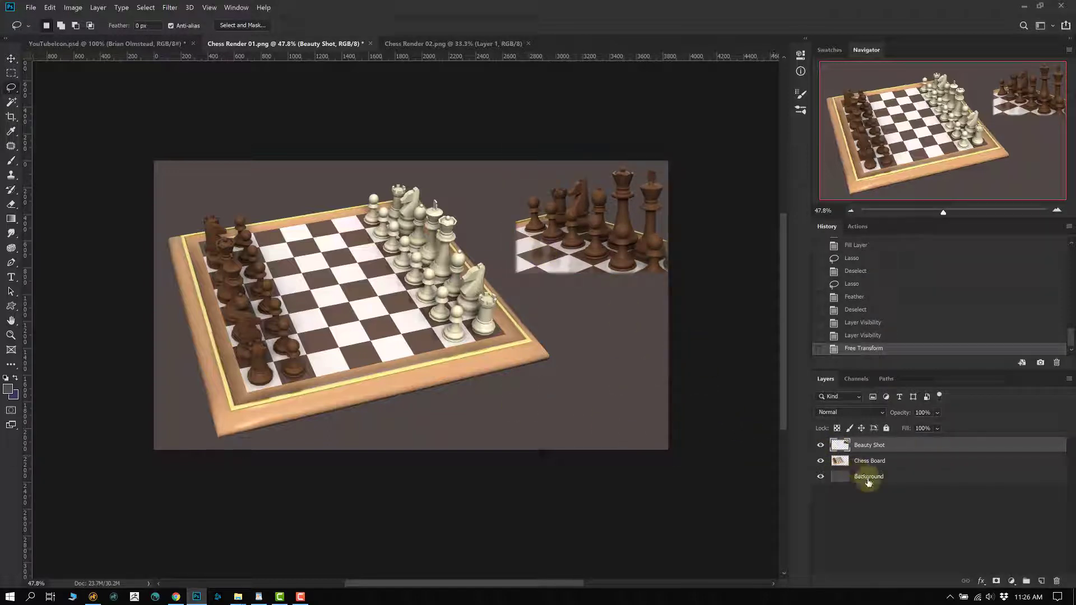
click(1041, 581)
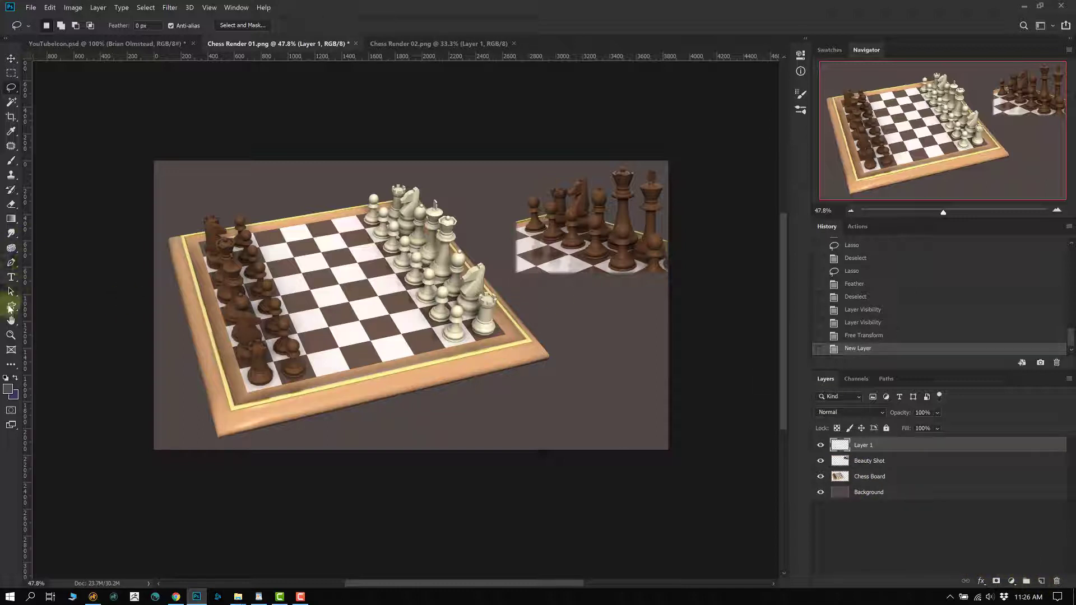
click(12, 278)
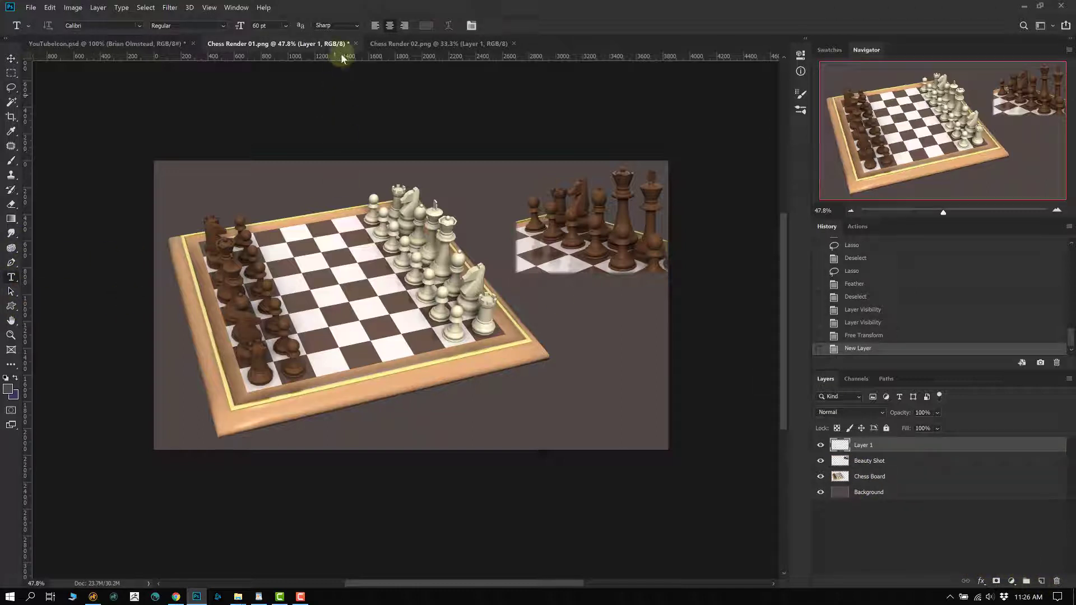
- Set the text colour to white and draw a 24 pt text box in the lower right
click(427, 25)
click(323, 344)
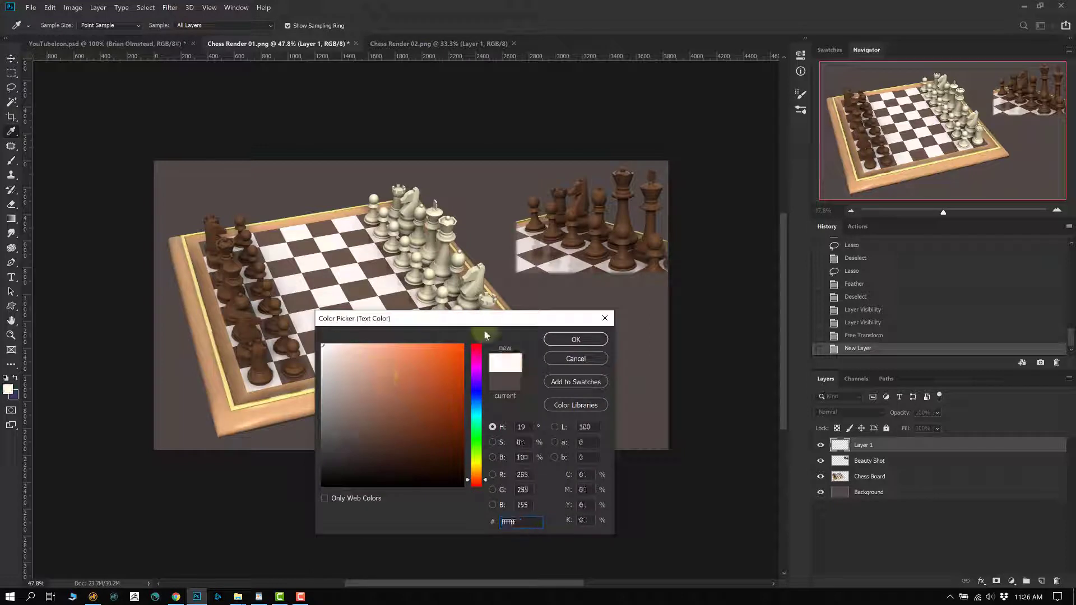
click(575, 339)
drag(492, 387, 668, 449)
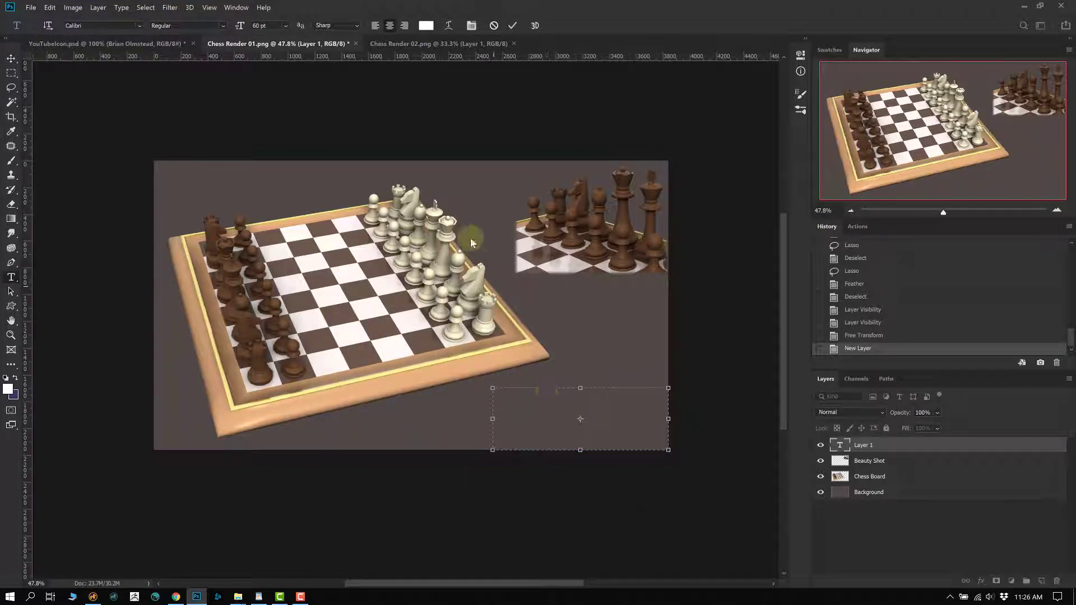
click(285, 25)
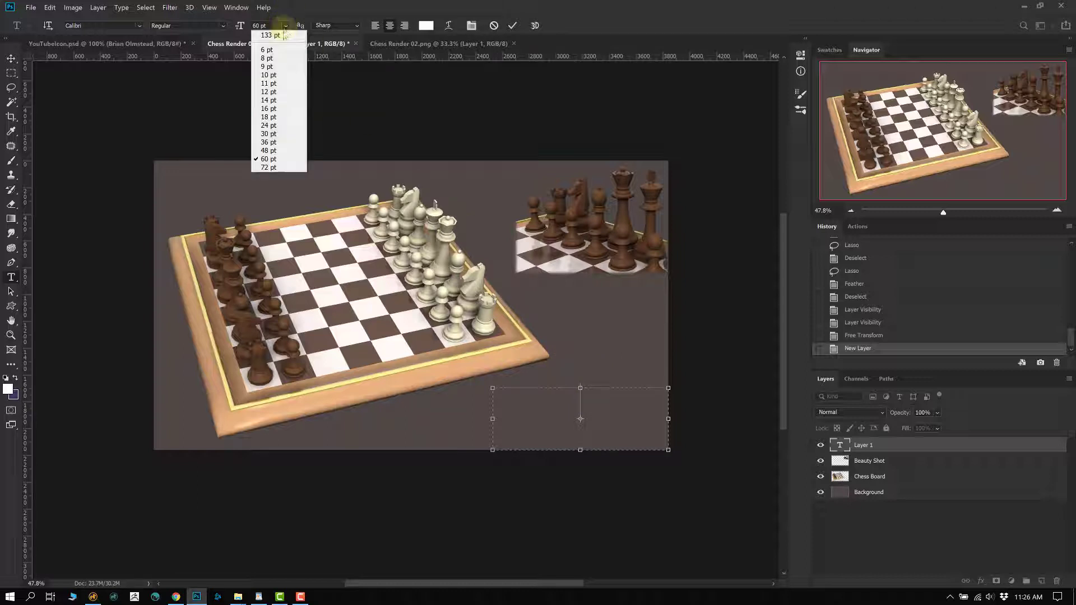
click(275, 125)
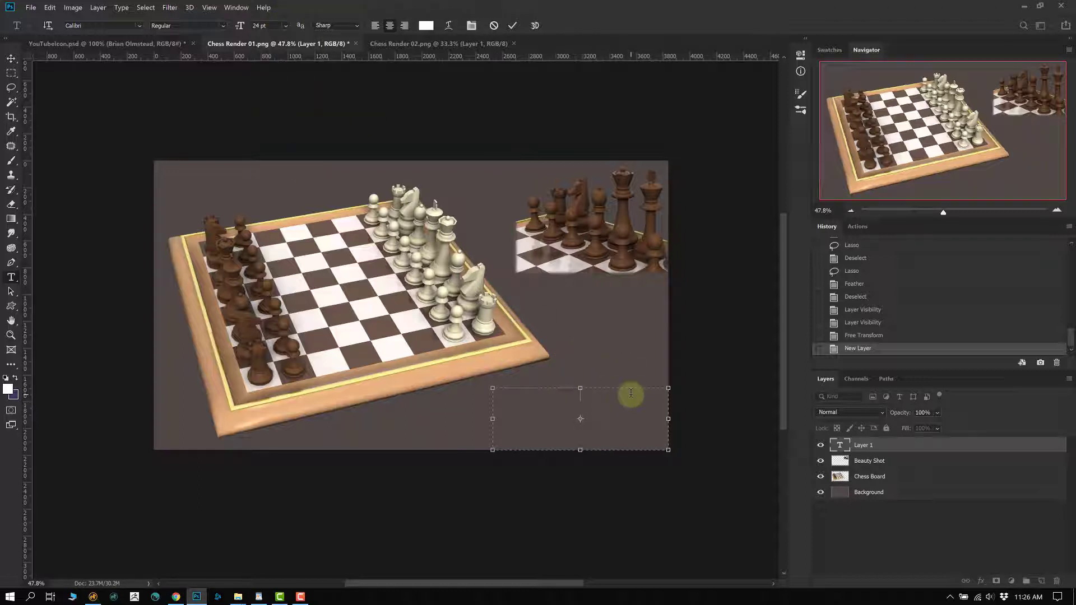
- Type the credit lines with the author's name and e-mail address, fix a typo, and commit
text(mstead)
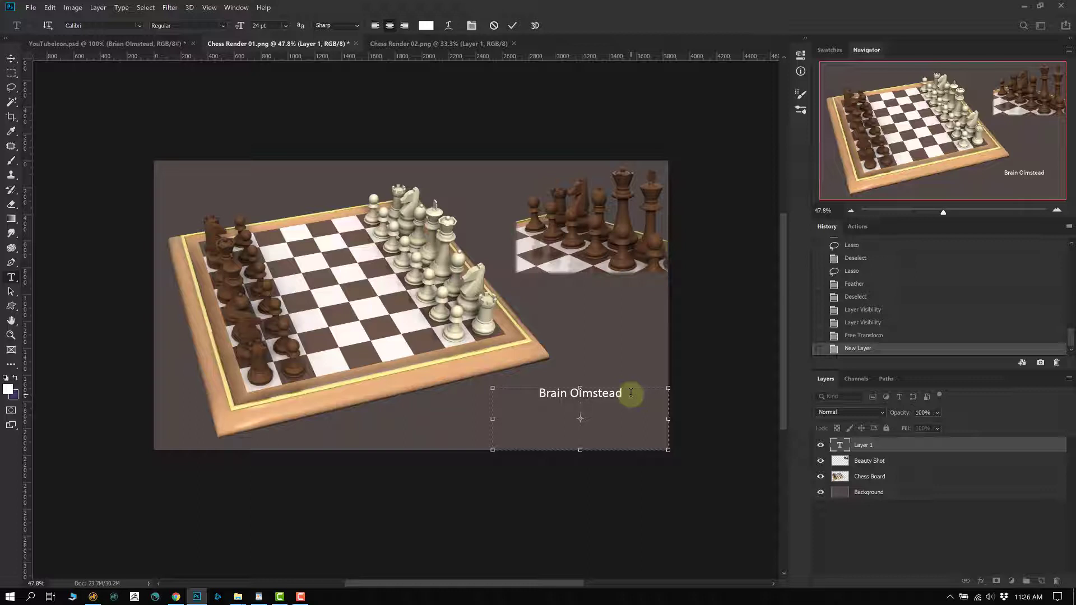
key(ctrl+a)
key(BackSpace)
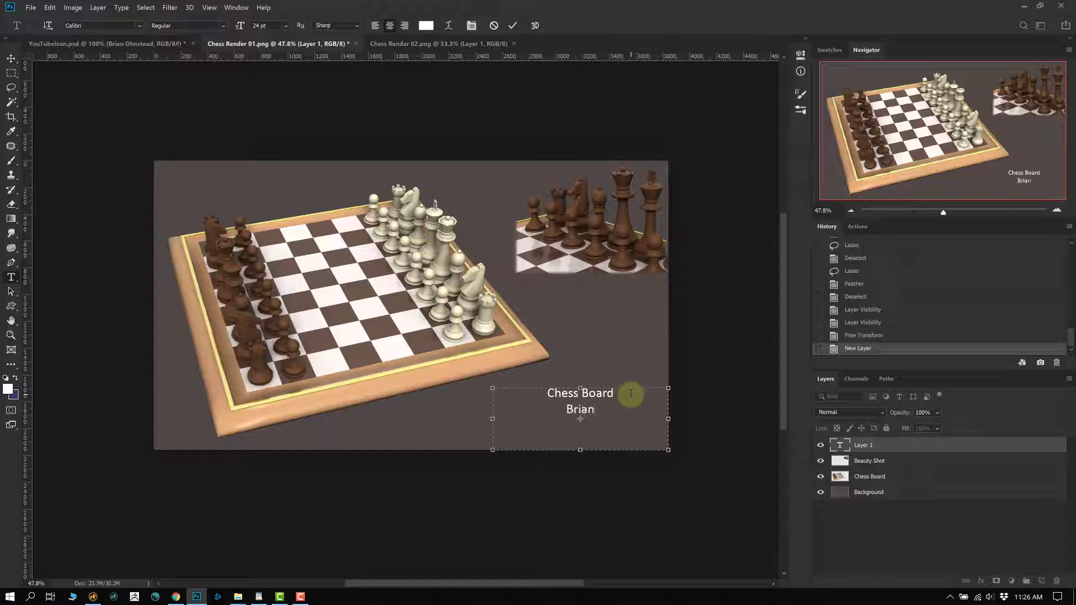
text(lmstead)
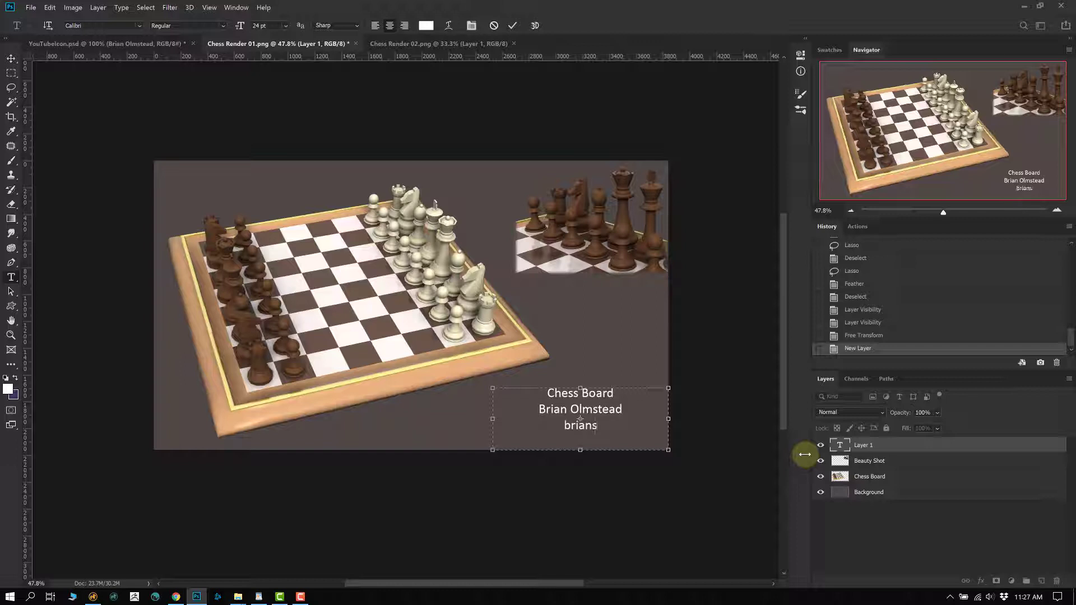
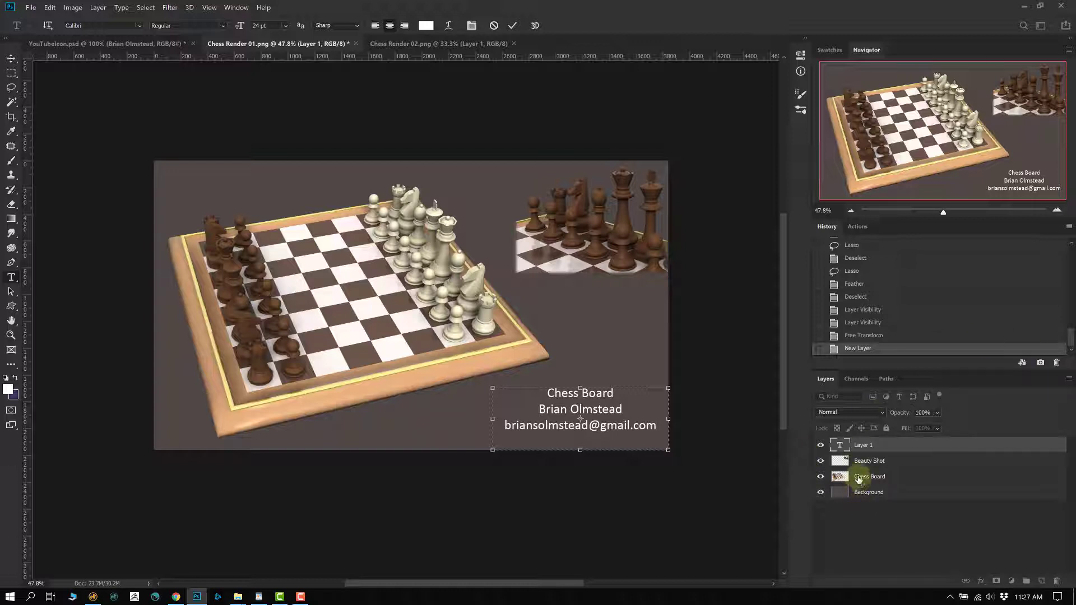
key(ctrl+Return)
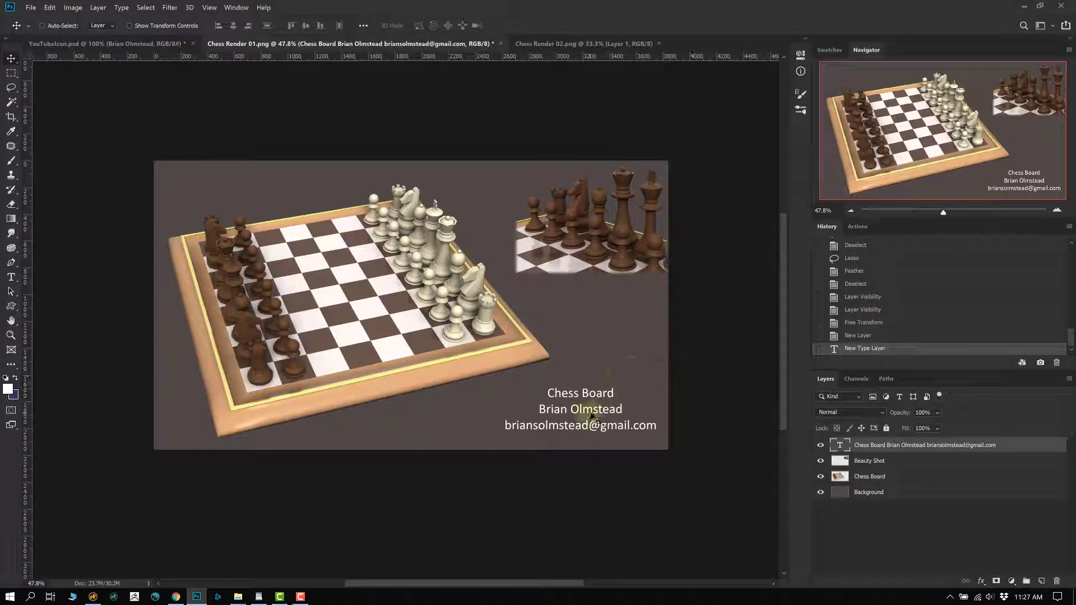
- Move the credit text lower and right-align it, briefly trying left alignment
drag(590, 416, 590, 425)
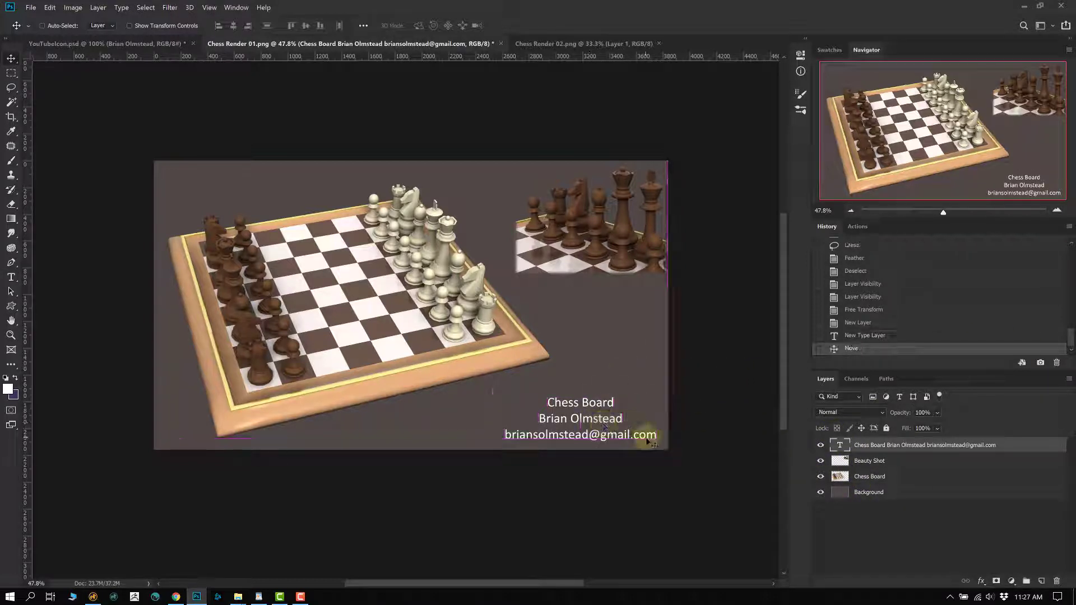
scroll(583, 461, up, 2)
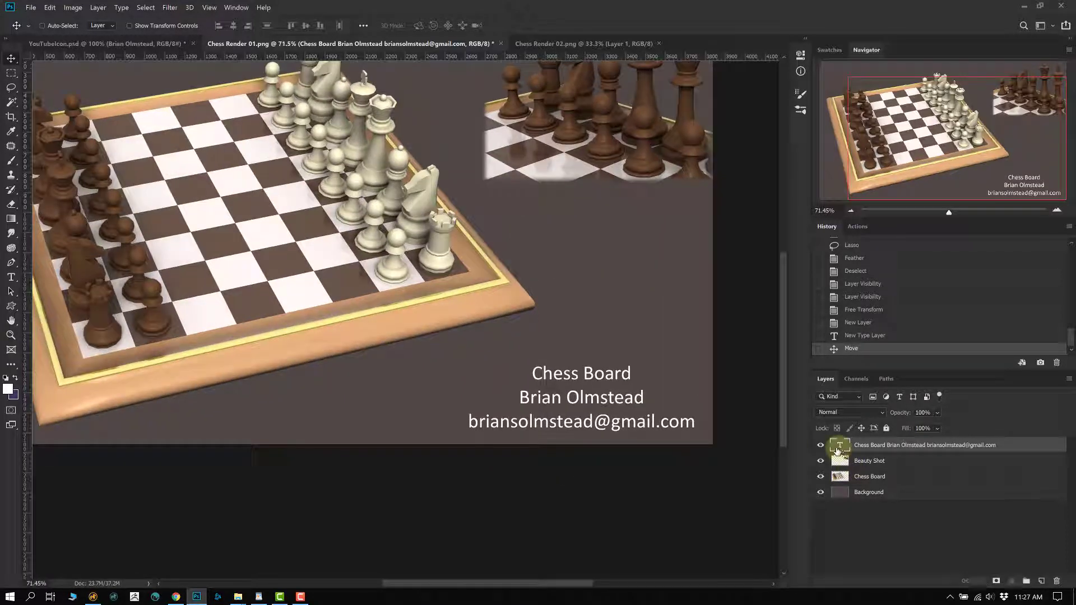
double_click(838, 448)
click(404, 26)
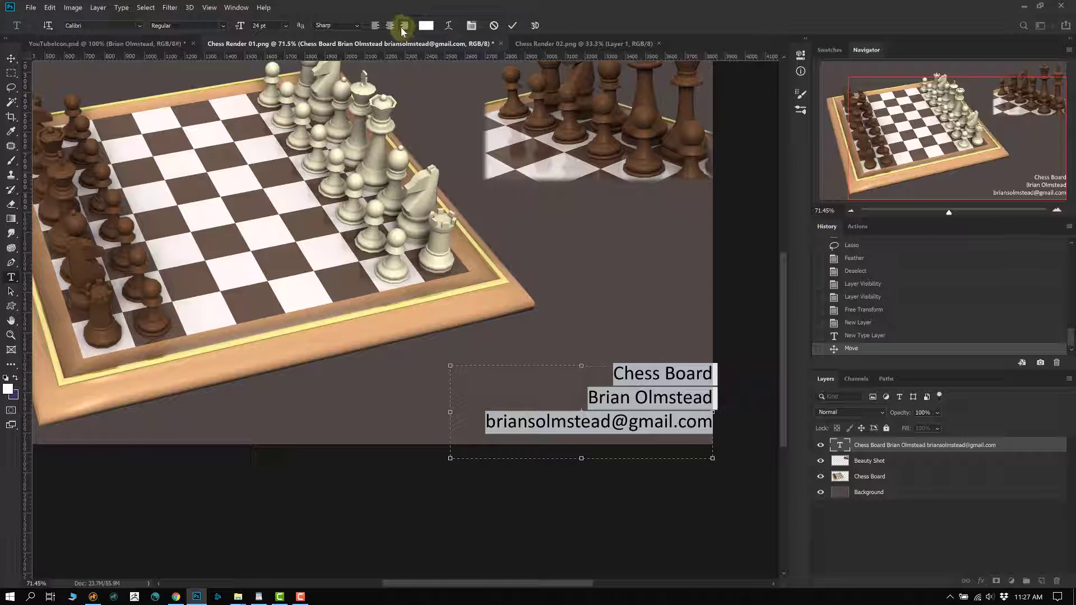
click(375, 25)
click(404, 25)
- Undo an accidental Beauty Shot move and nudge the credit text down two steps
click(897, 460)
key(v)
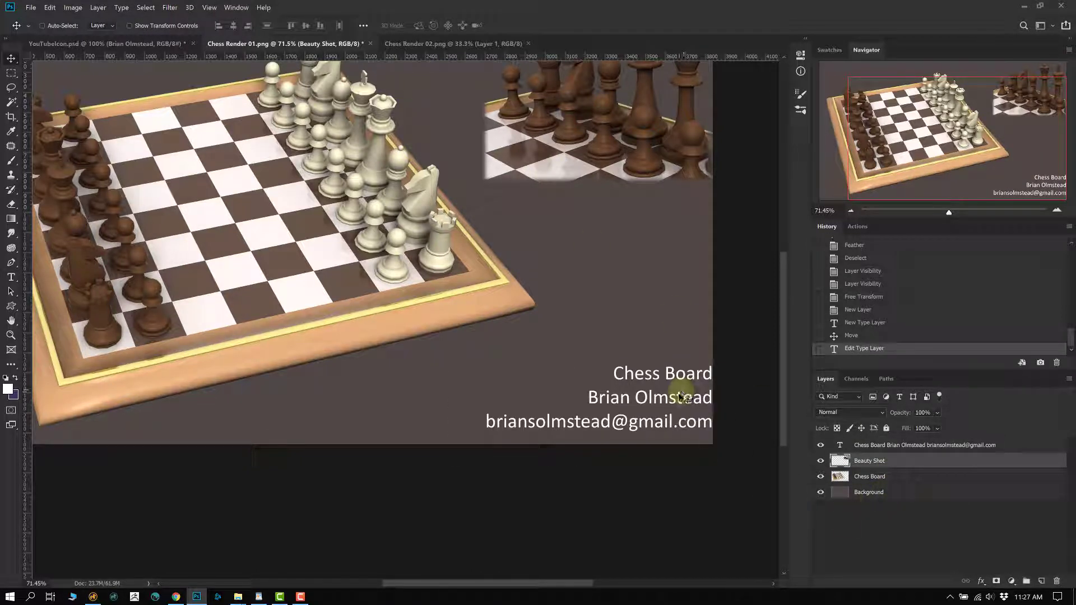
drag(679, 404, 640, 402)
key(ctrl+z)
click(839, 445)
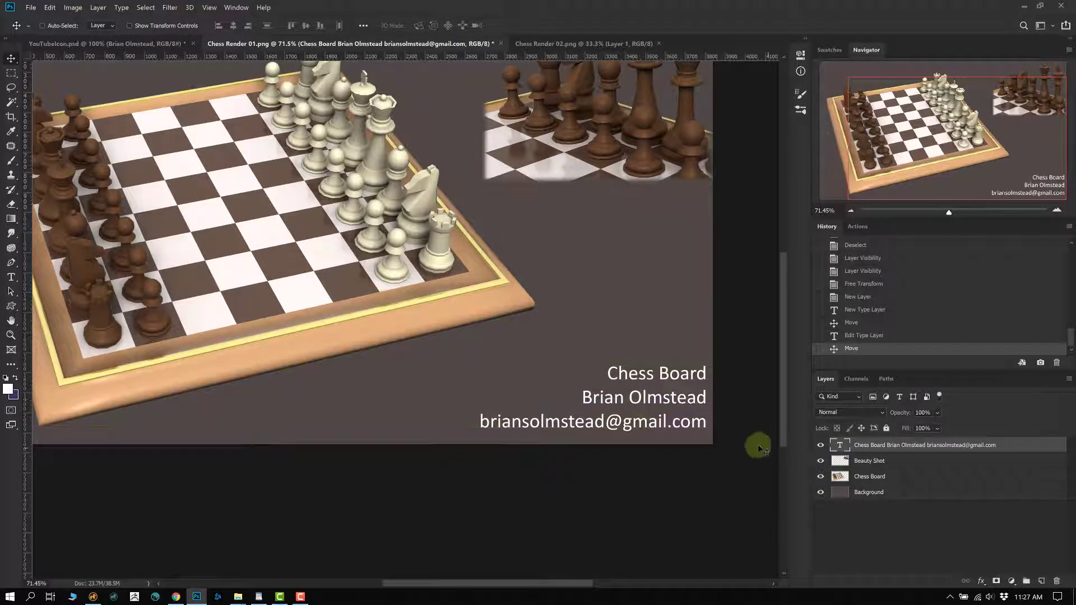
key(Down)
key(Down)
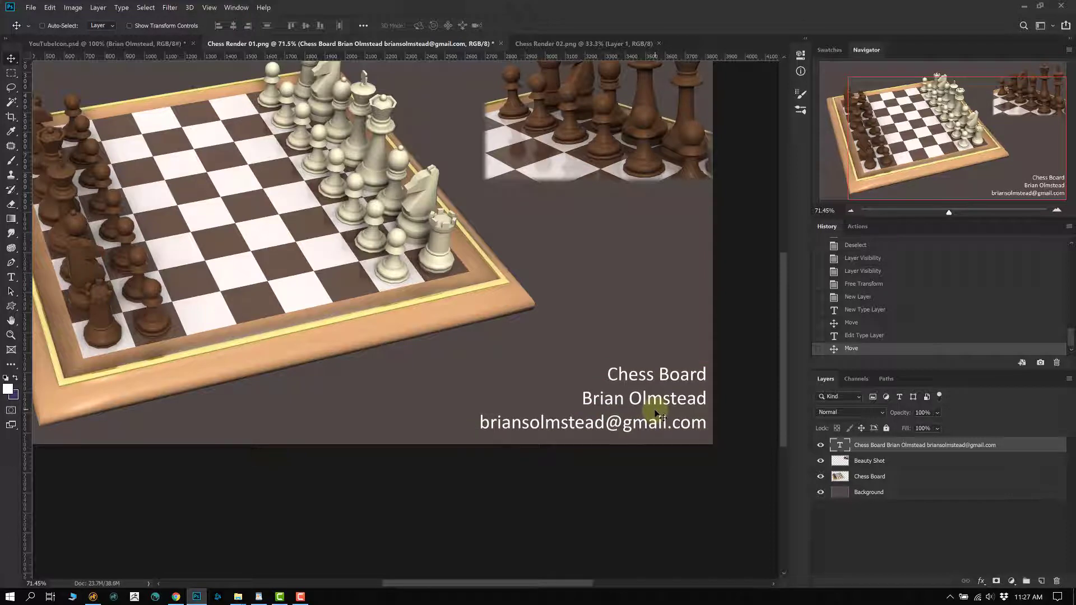
key(Down)
key(Down)
key(Down)
key(Down)
key(Down)
key(Down)
key(Down)
key(Down)
key(Down)
key(Down)
key(Down)
key(Down)
key(Down)
key(Down)
key(Down)
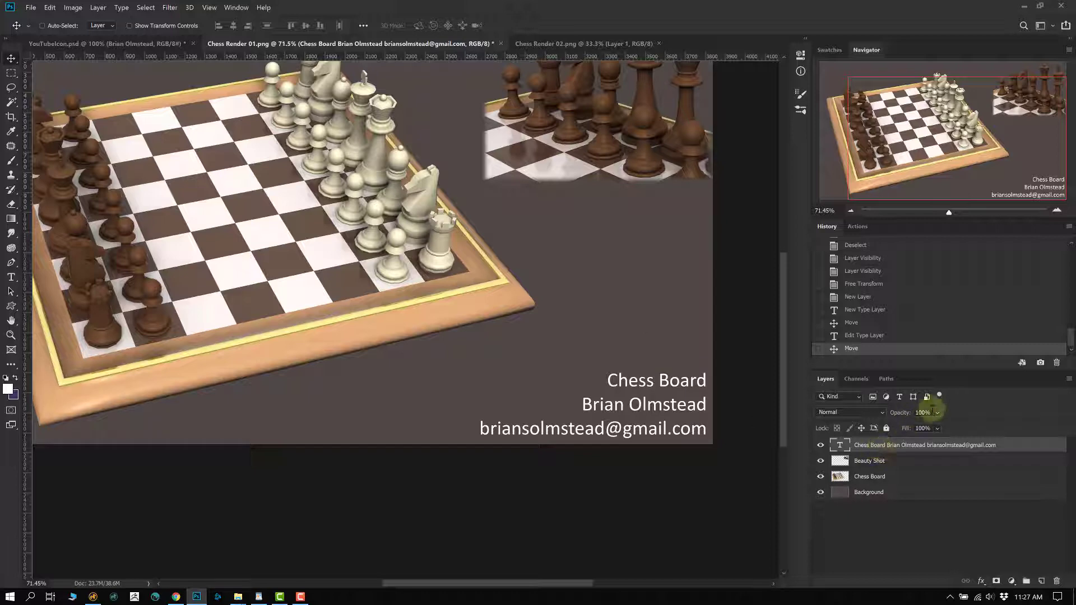
- Lower the credit layer's opacity to about 21% so the text looks faint
click(937, 412)
mouse_move(936, 427)
mouse_down()
mouse_move(947, 426)
mouse_move(924, 428)
mouse_up()
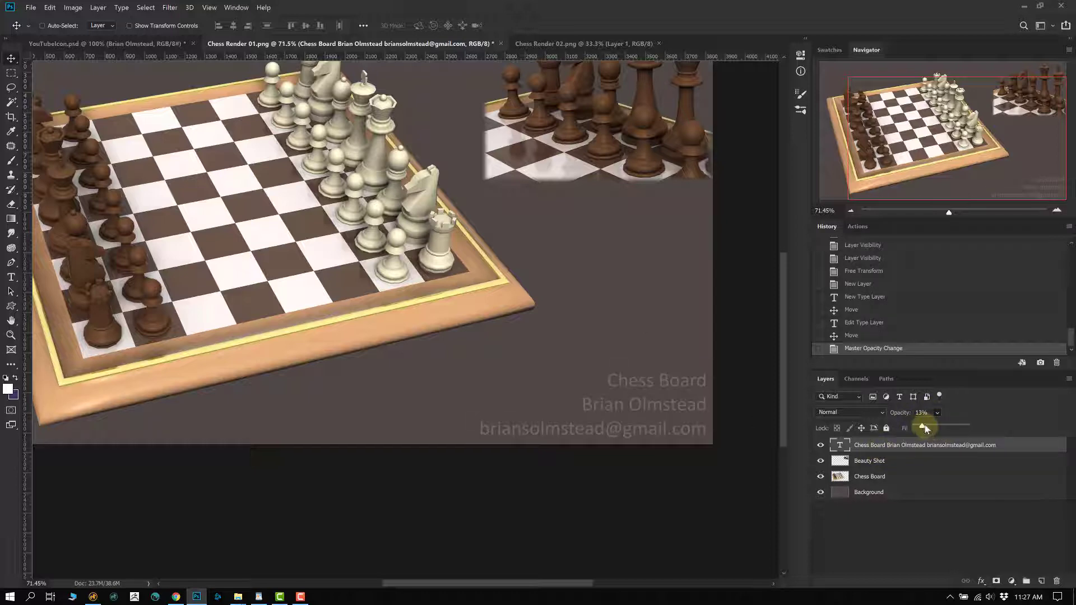
click(892, 459)
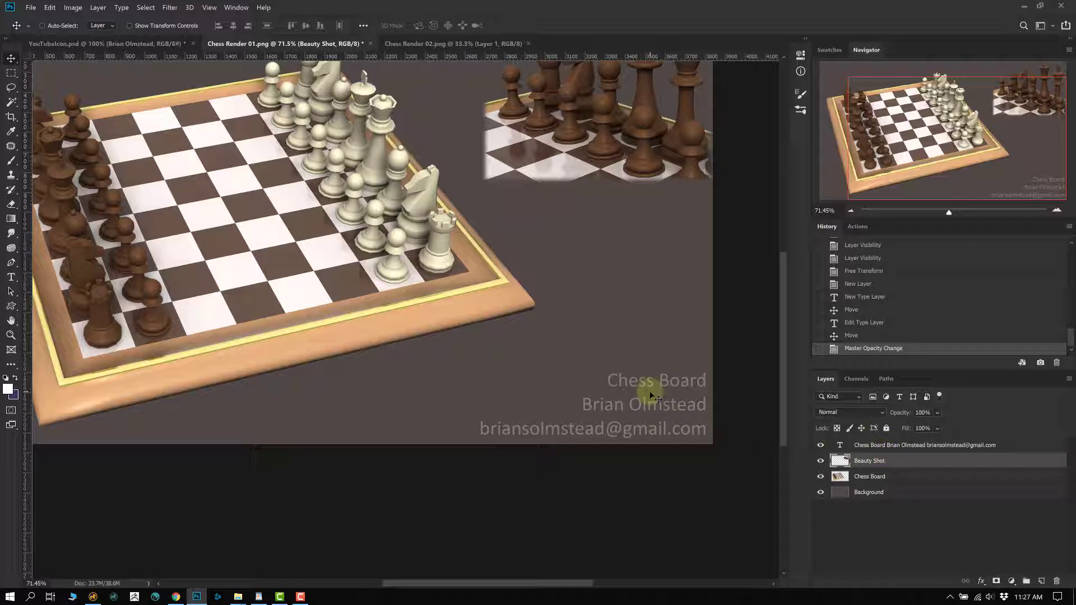
scroll(524, 332, down, 5)
scroll(504, 329, up, 3)
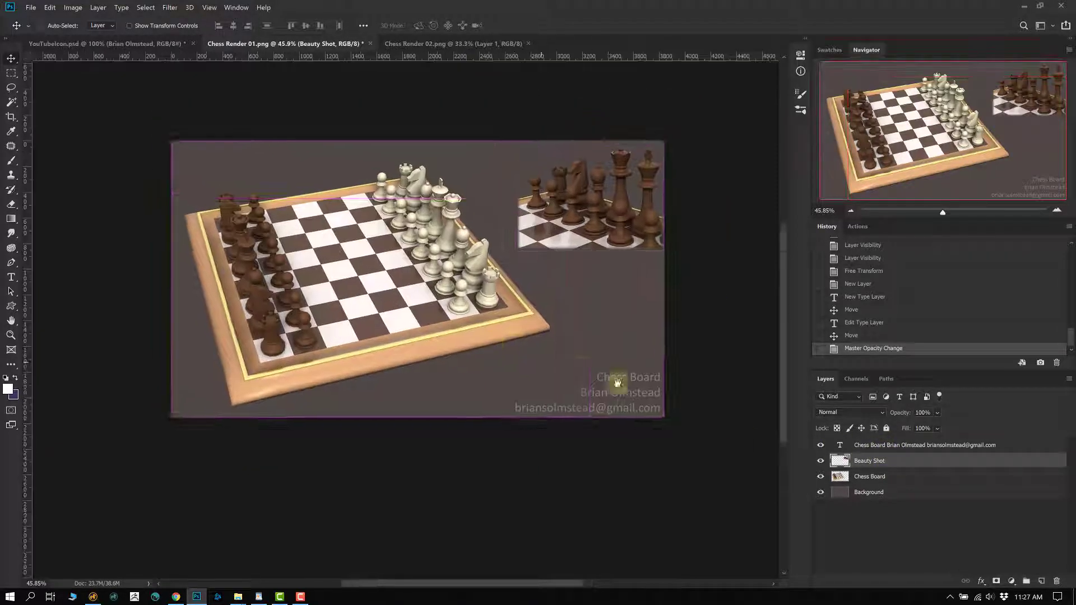
double_click(839, 445)
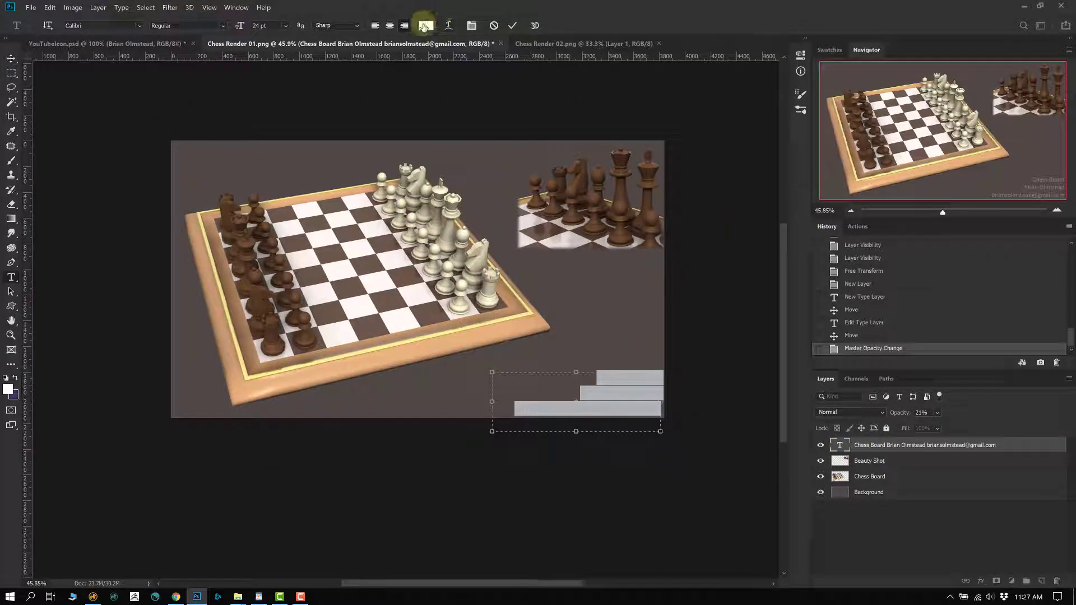
- Change the credit text colour to #400b0b and raise its opacity to 33%
click(426, 25)
text(400b0b)
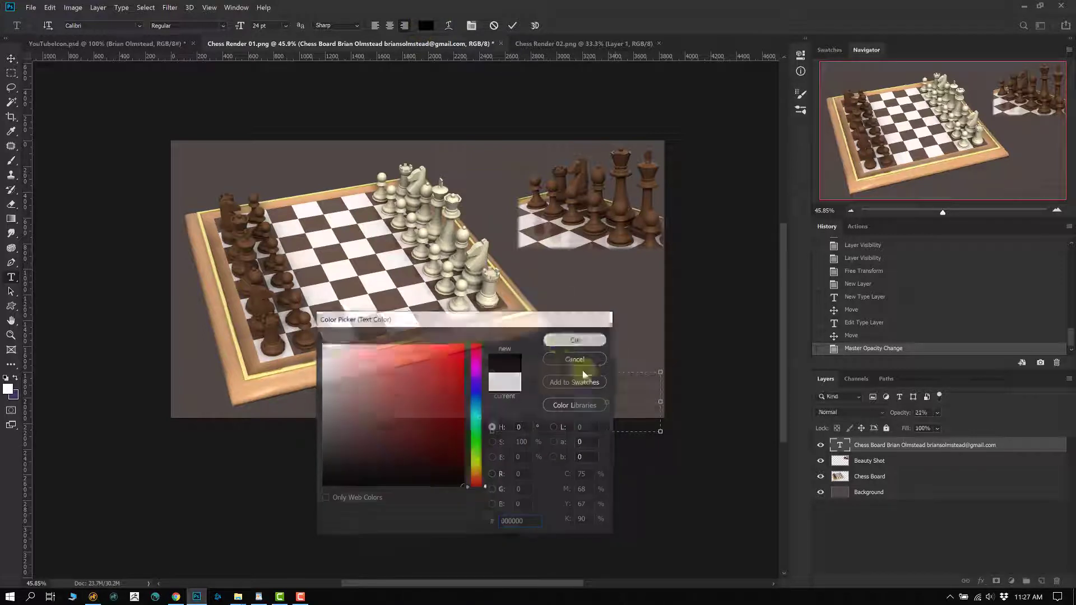
click(576, 339)
key(ctrl+Return)
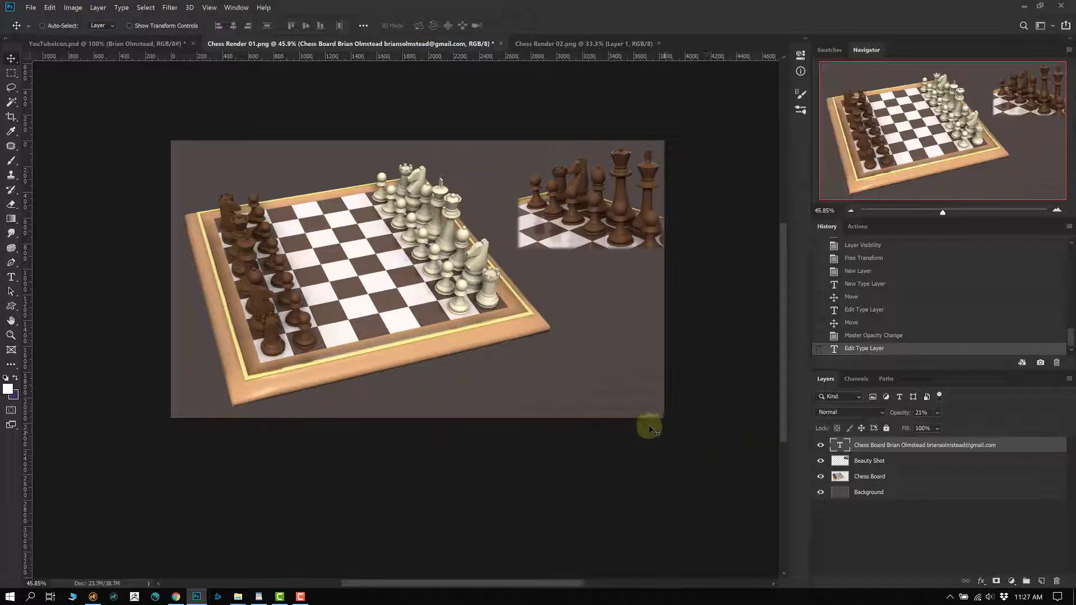
click(936, 412)
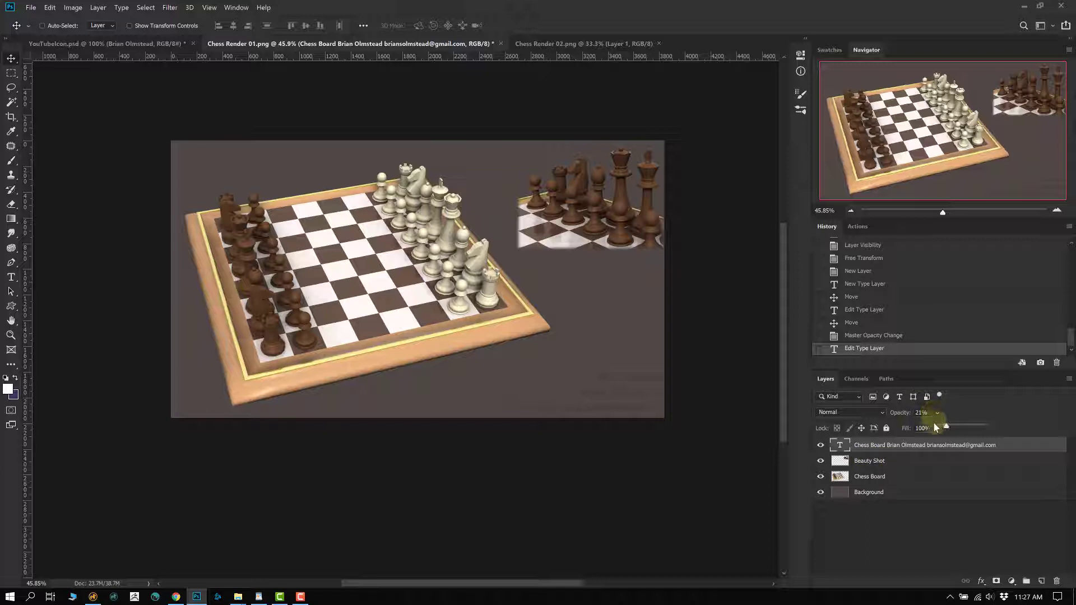
drag(952, 424, 959, 426)
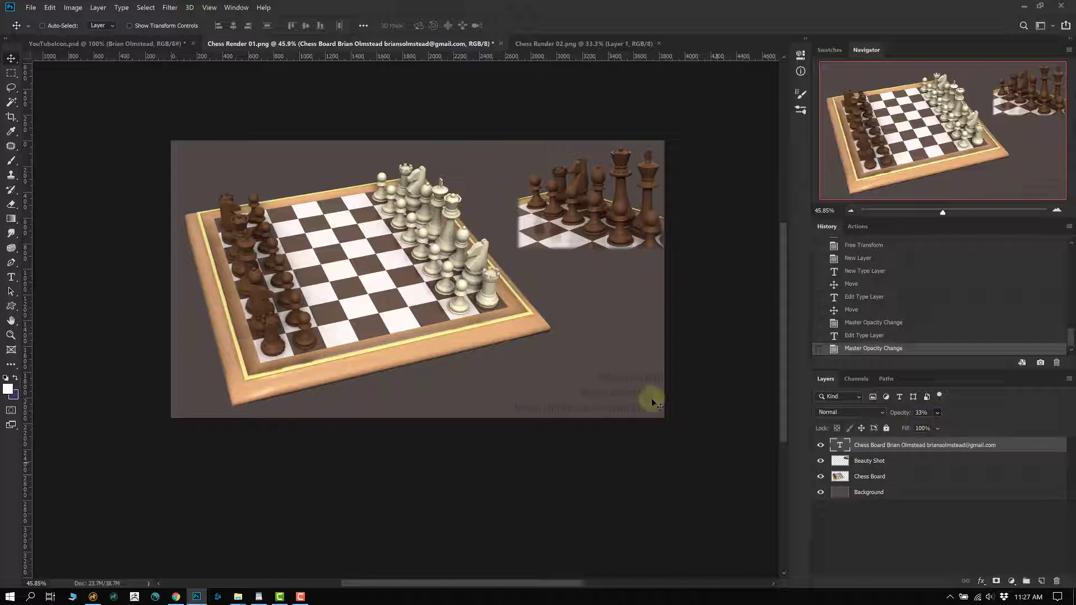
- Move the credit into the lower-right corner and delete its Chess Board line
drag(648, 396, 648, 360)
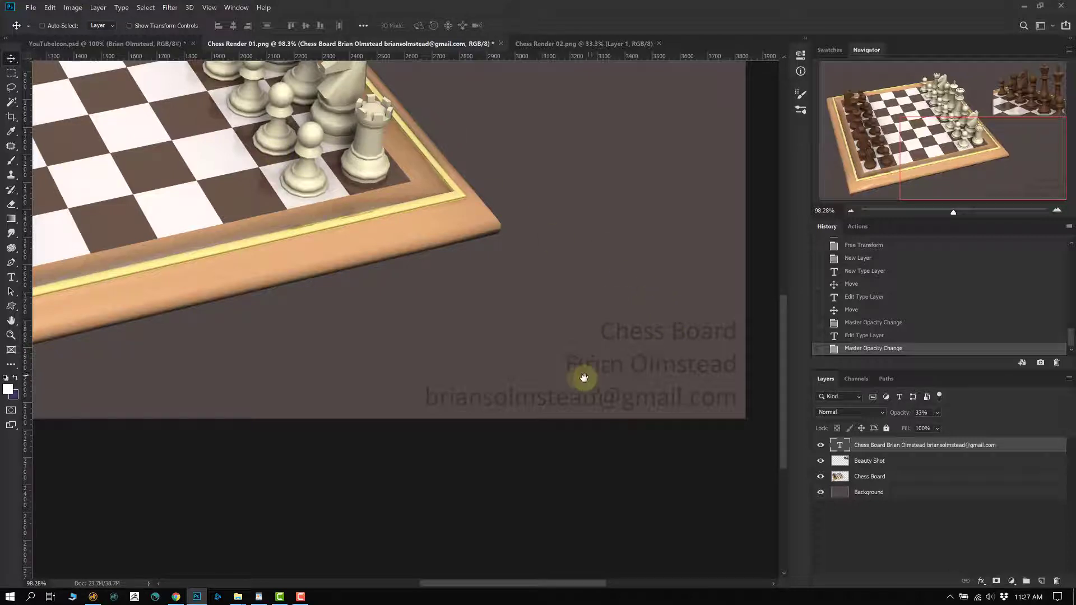
drag(583, 377, 565, 371)
double_click(839, 445)
click(594, 332)
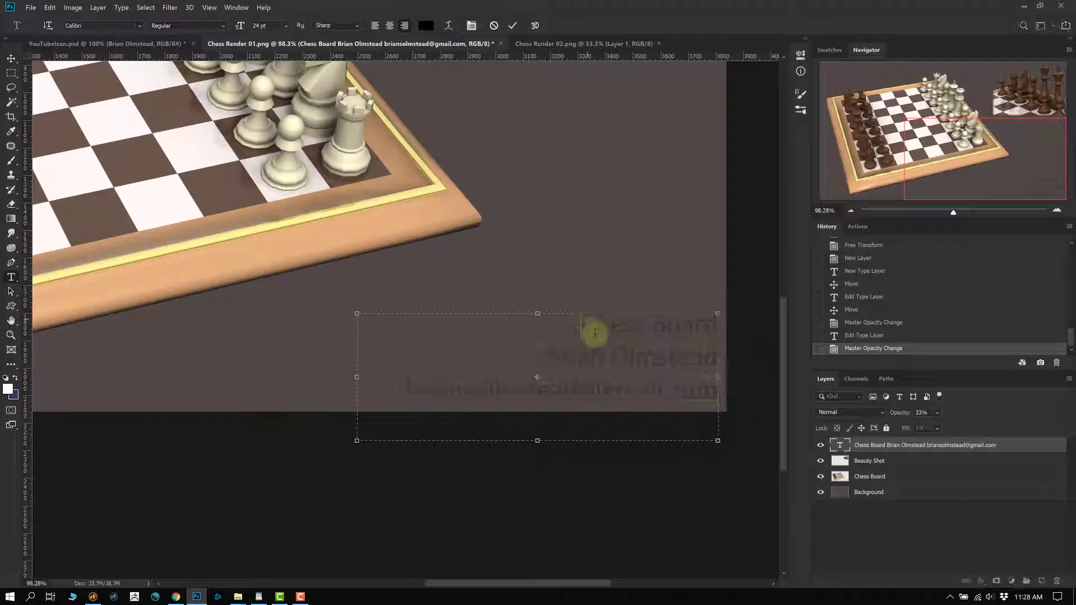
drag(595, 332, 732, 331)
key(BackSpace)
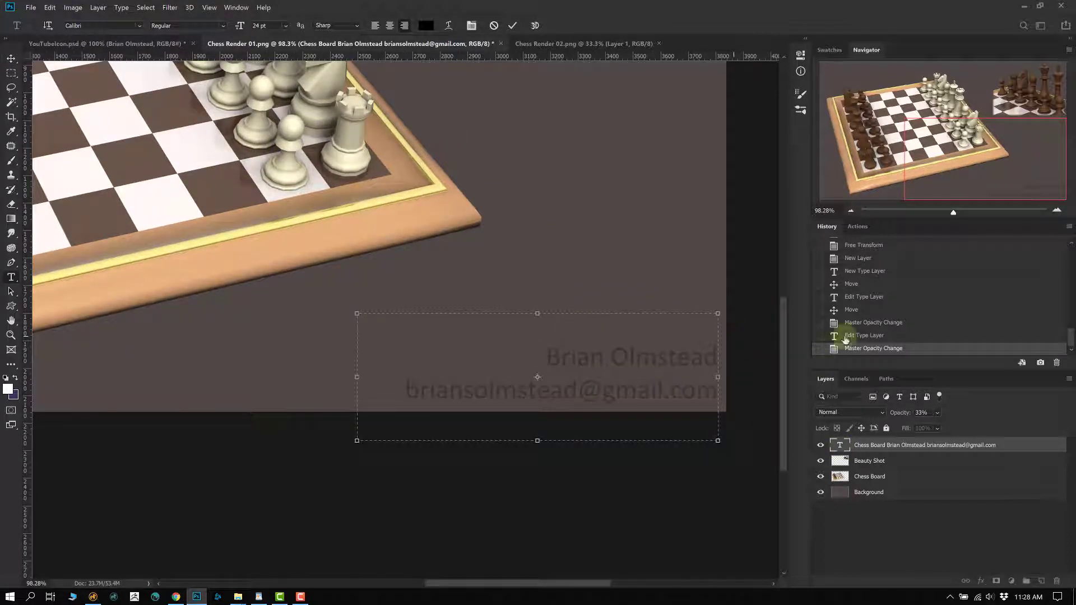
click(838, 460)
key(v)
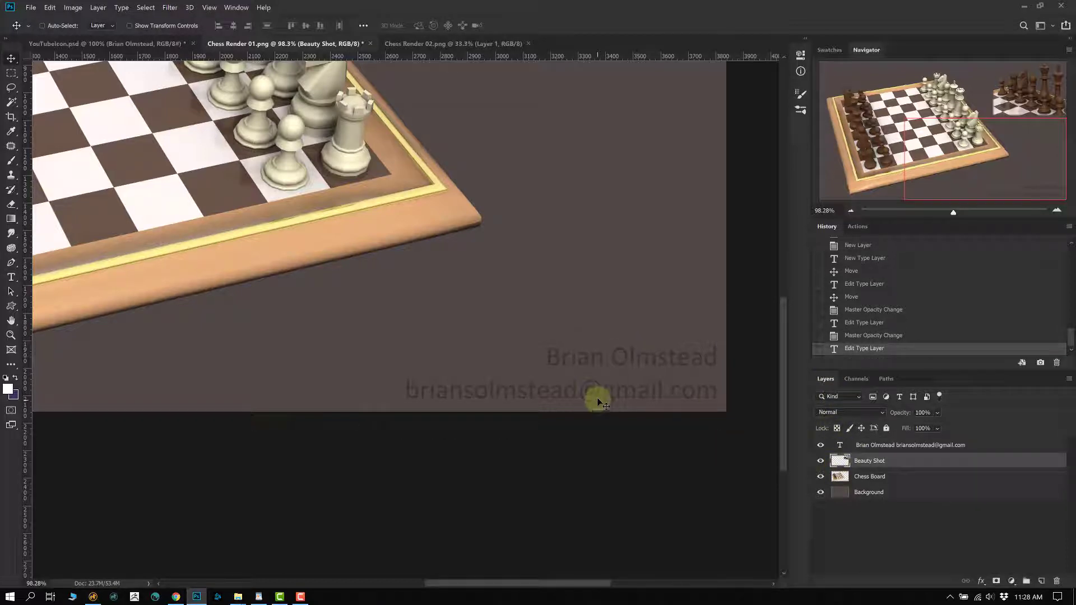
scroll(511, 377, down, 3)
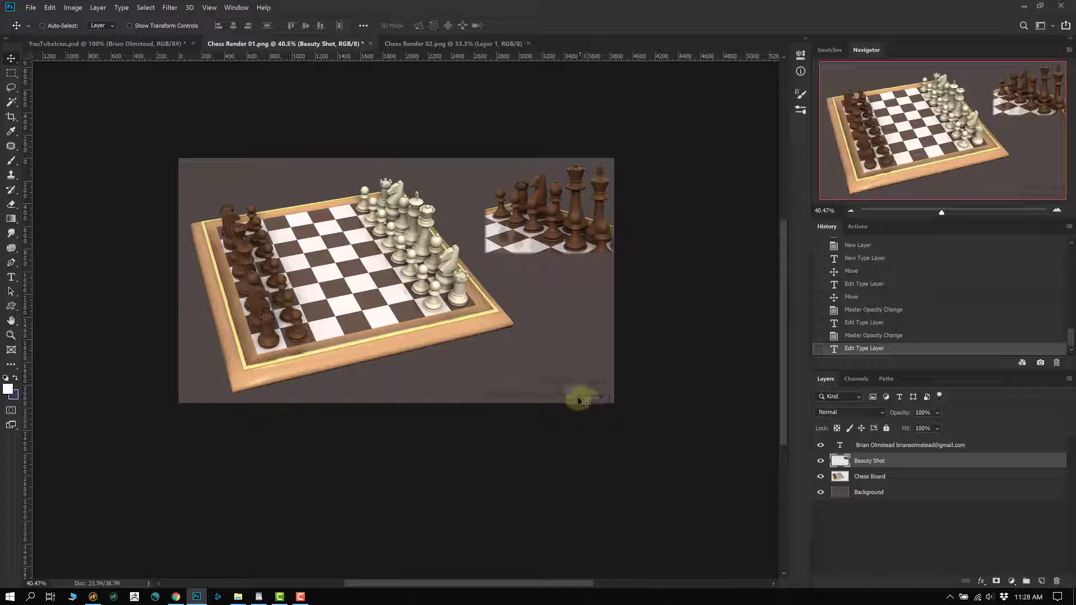
scroll(554, 380, up, 2)
drag(345, 284, 392, 321)
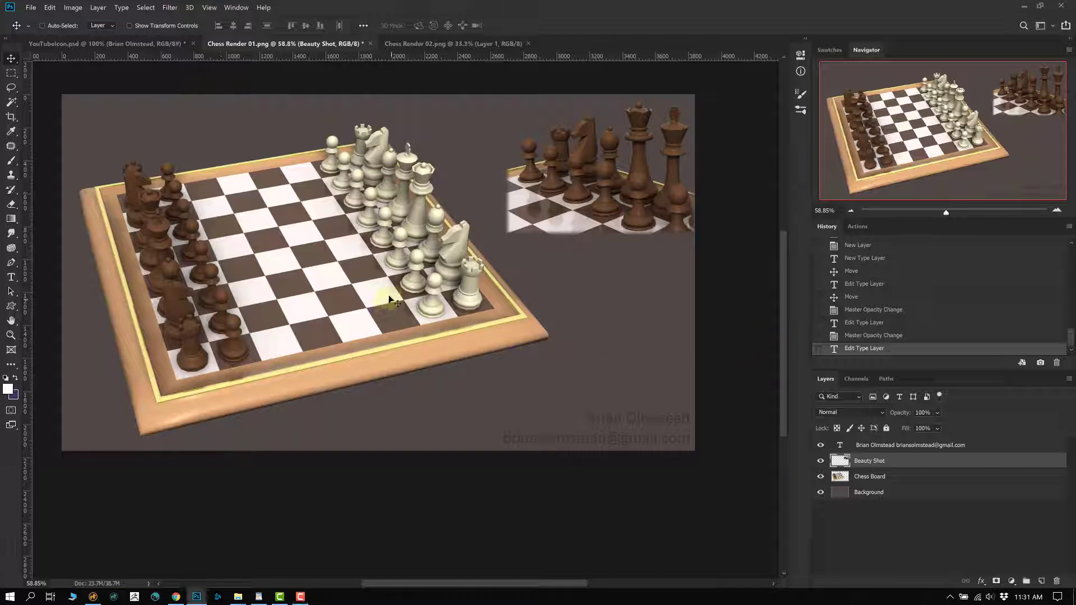
- Save the layered composite as ChessRender01.psd, keeping the Photoshop format and its default compatibility options
drag(388, 287, 439, 347)
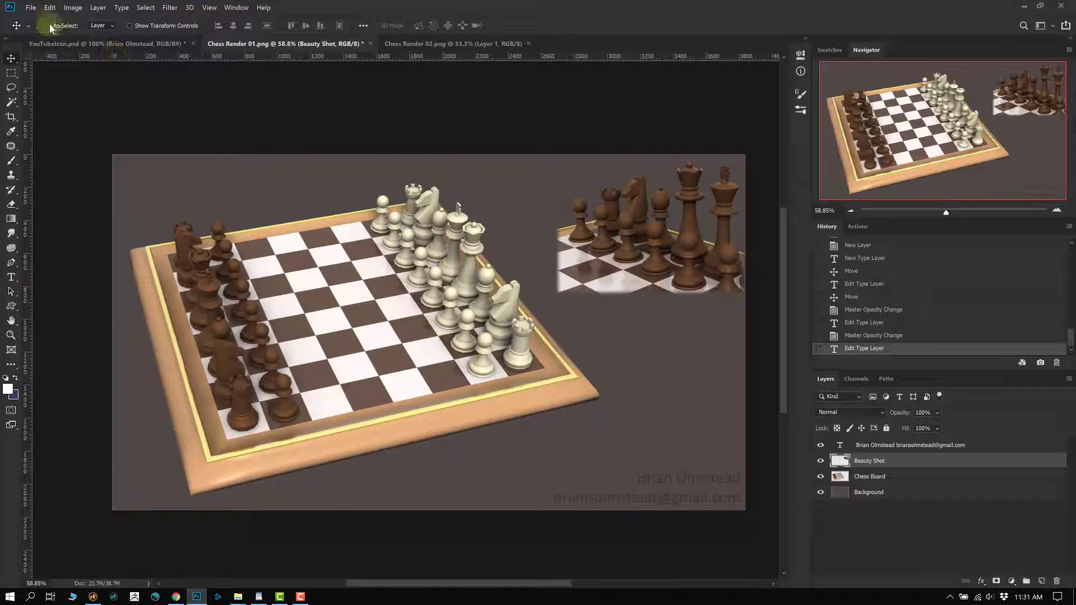
click(32, 8)
click(73, 131)
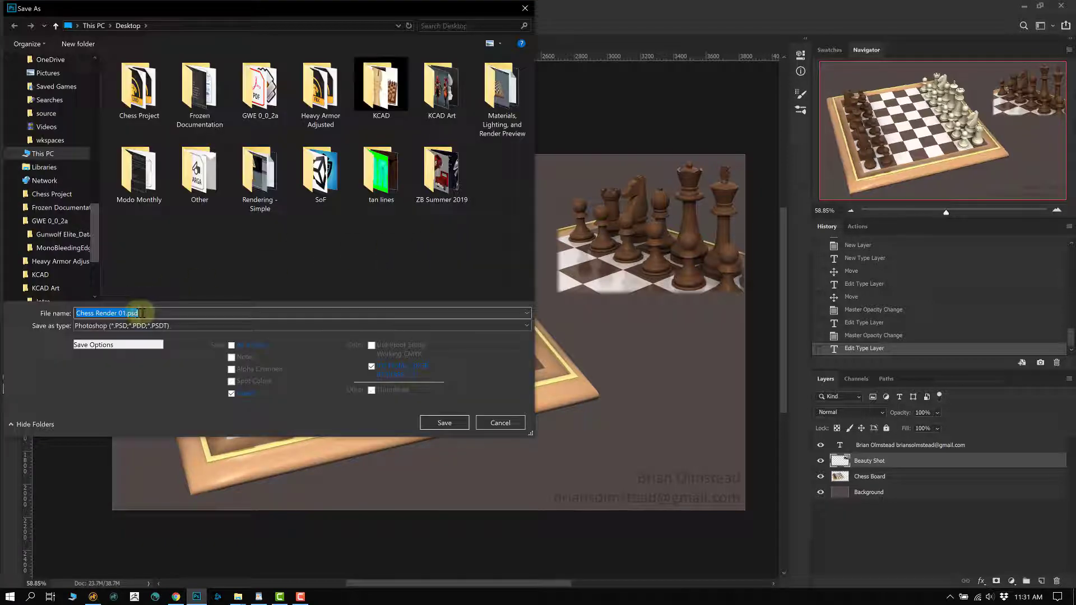
click(126, 314)
drag(126, 314, 28, 311)
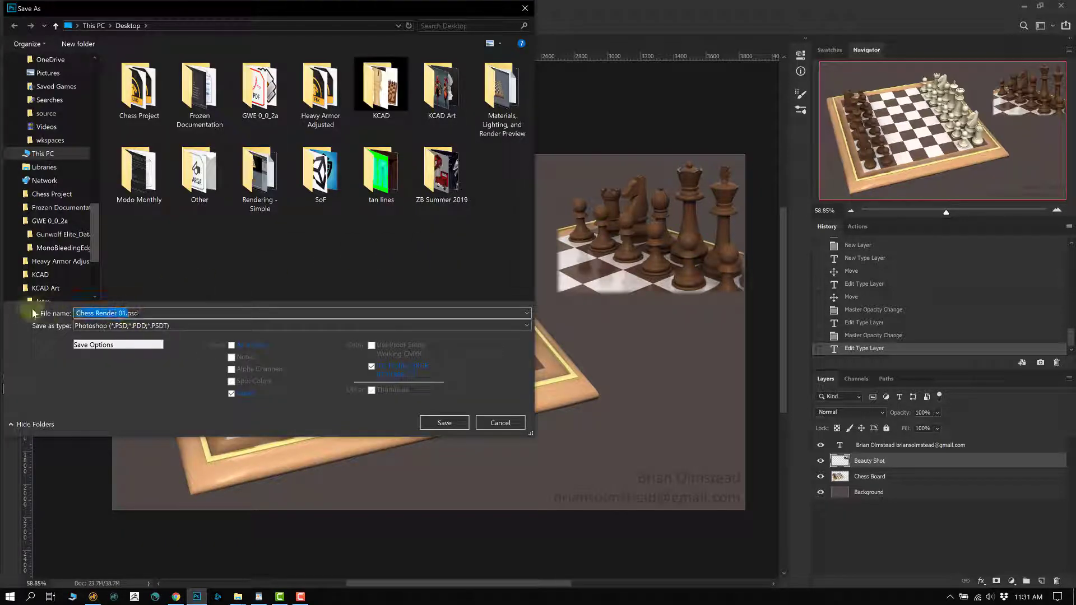
text(ChessRender01)
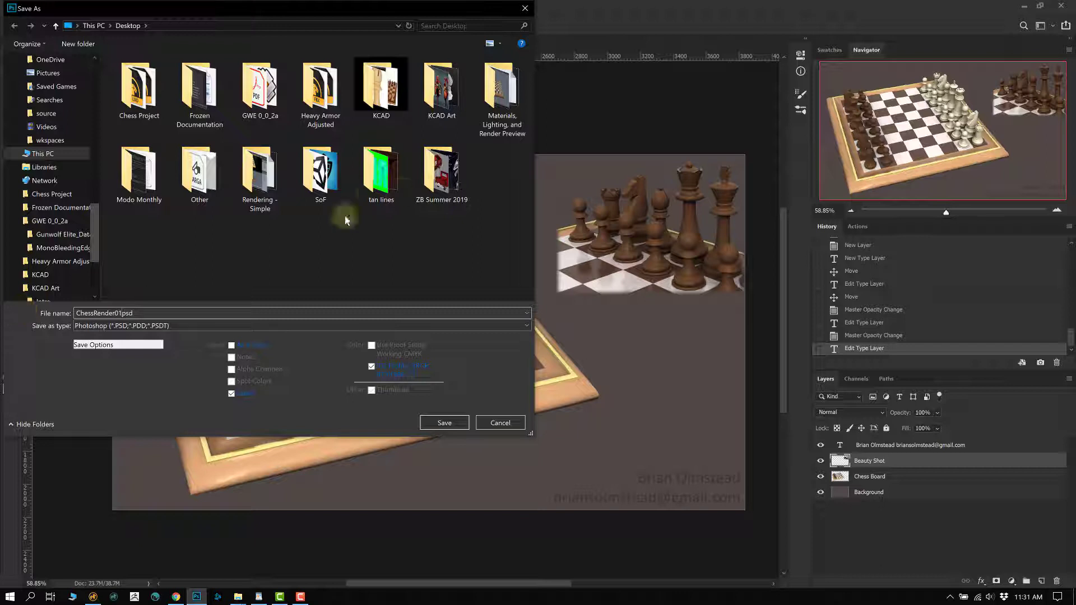
key(Delete)
key(Delete)
key(Delete)
click(446, 423)
click(485, 102)
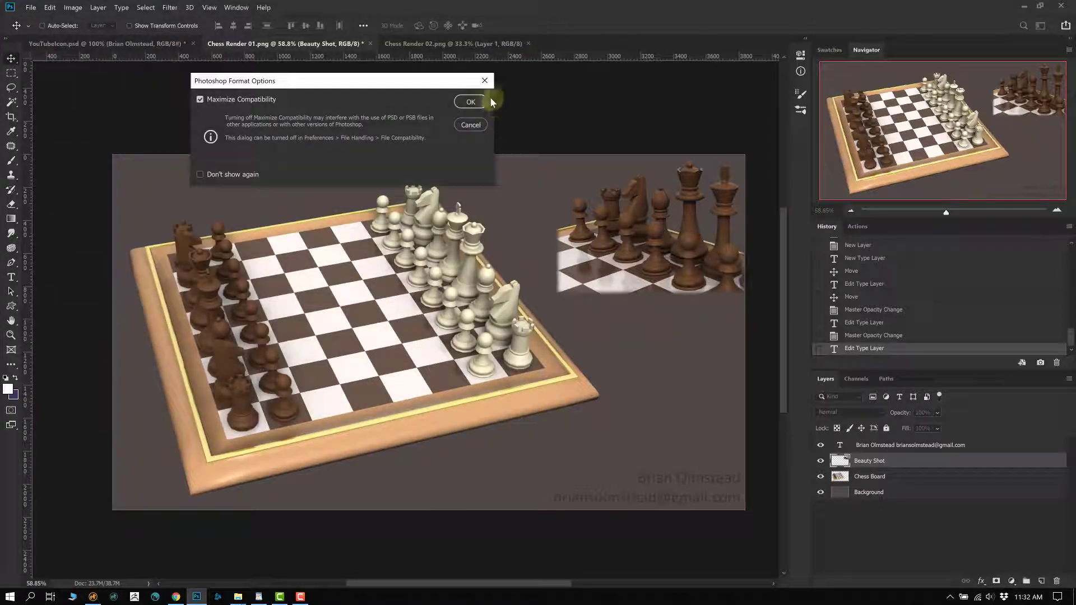
click(30, 7)
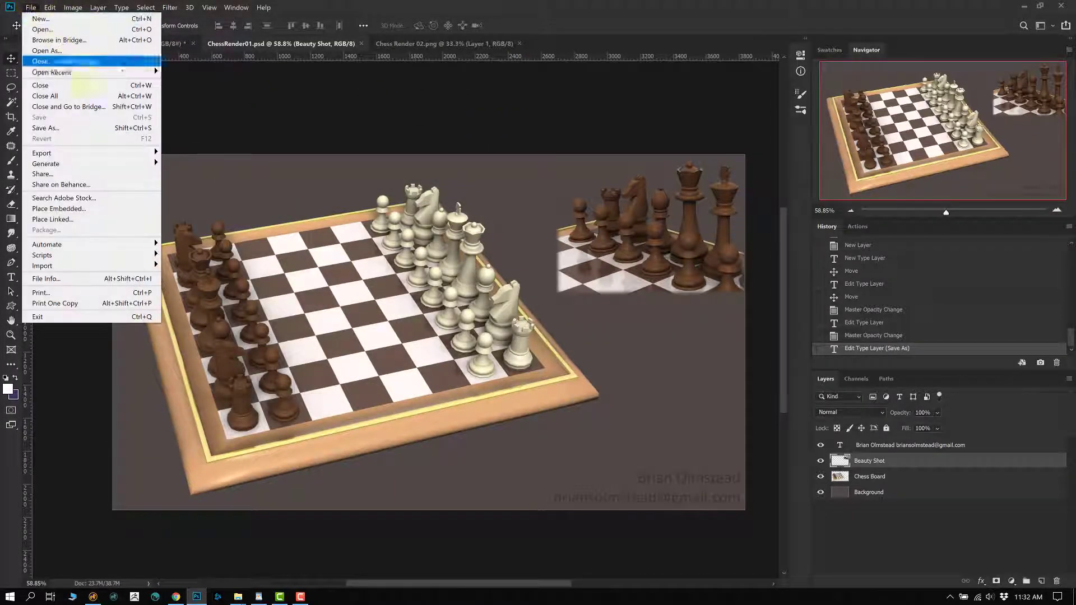
- Save a PNG copy named ChessRender01.png with the default PNG options
click(59, 128)
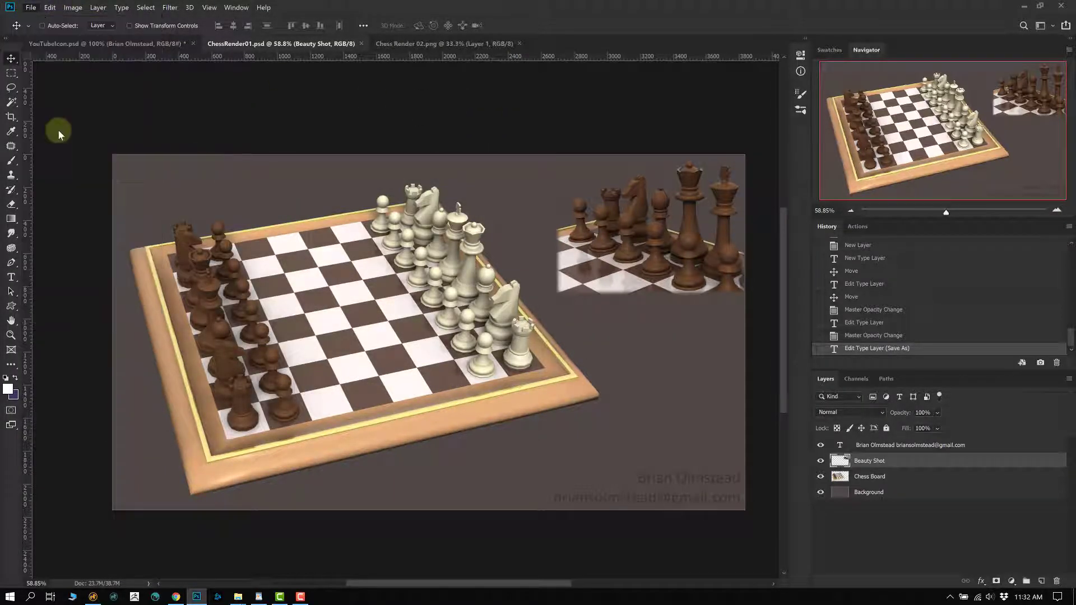
click(124, 325)
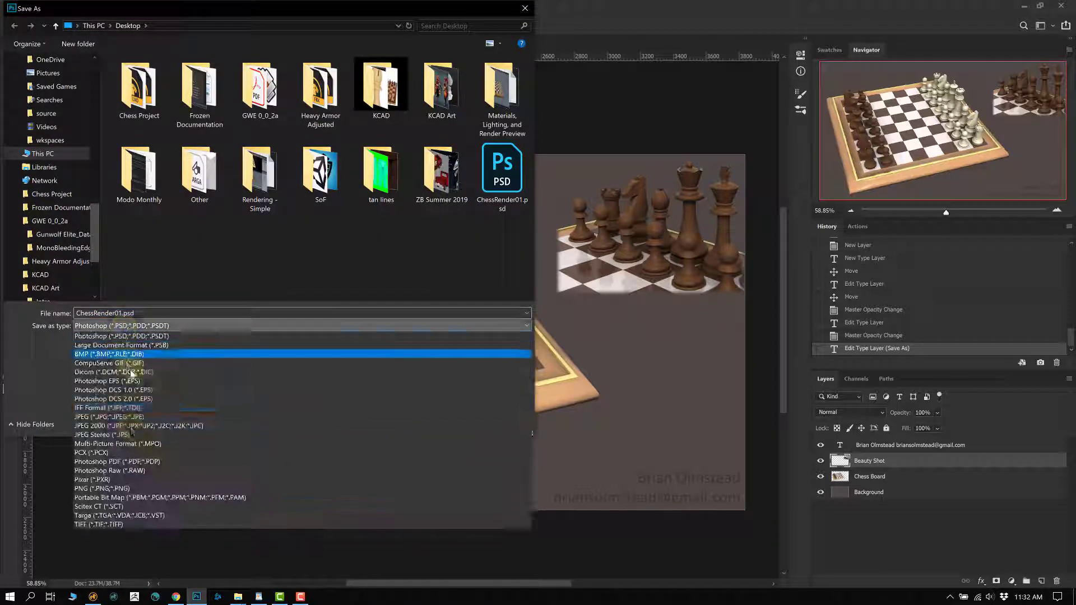
click(94, 488)
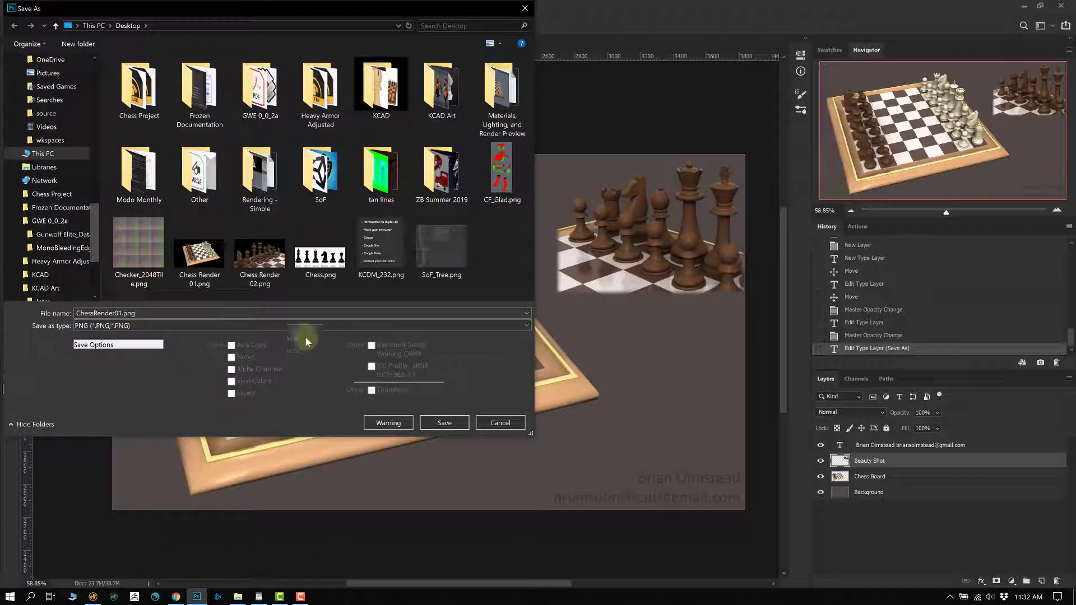
click(444, 423)
click(379, 106)
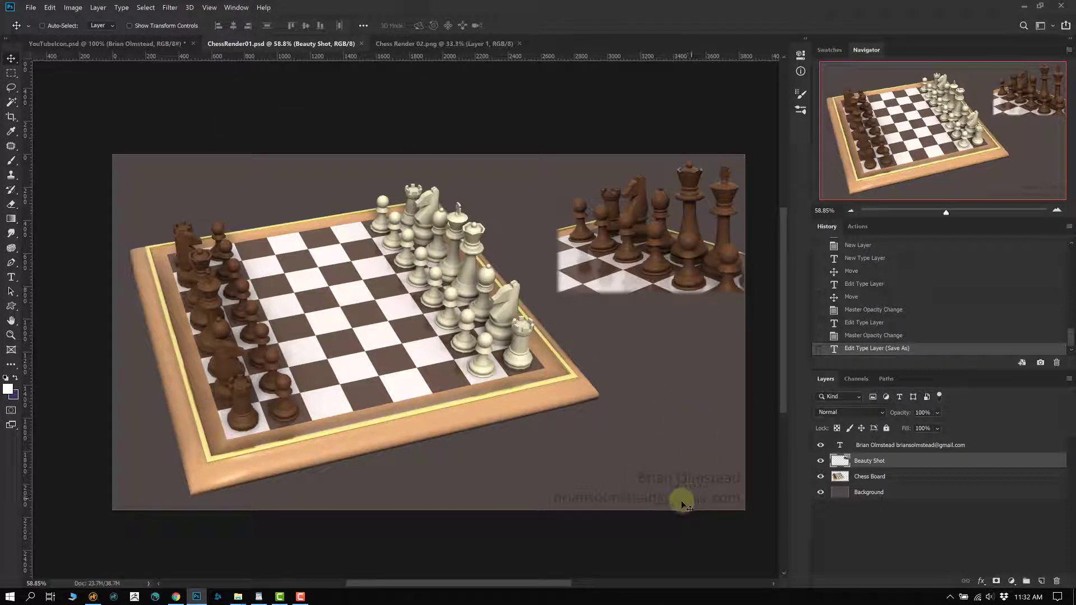
- Enter the credit text for editing, then commit it and select the Chess Board layer
double_click(842, 447)
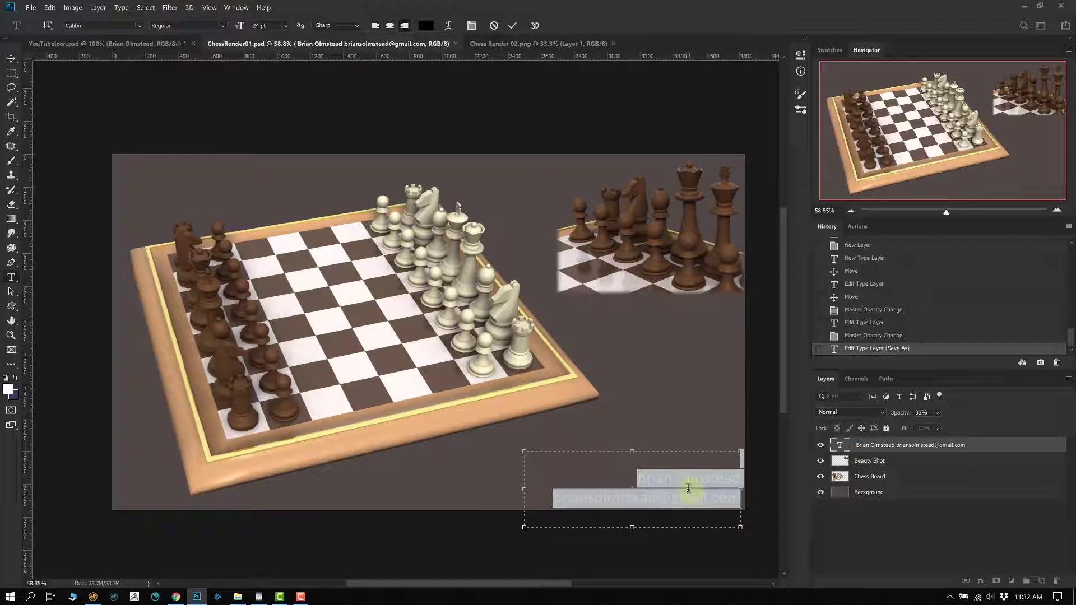
click(684, 488)
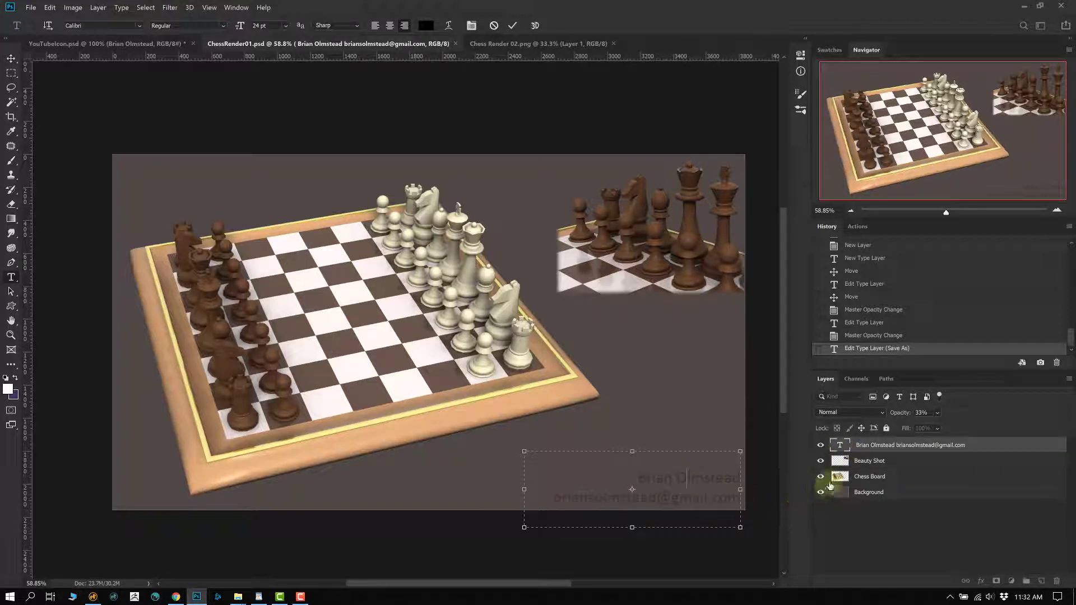
click(838, 480)
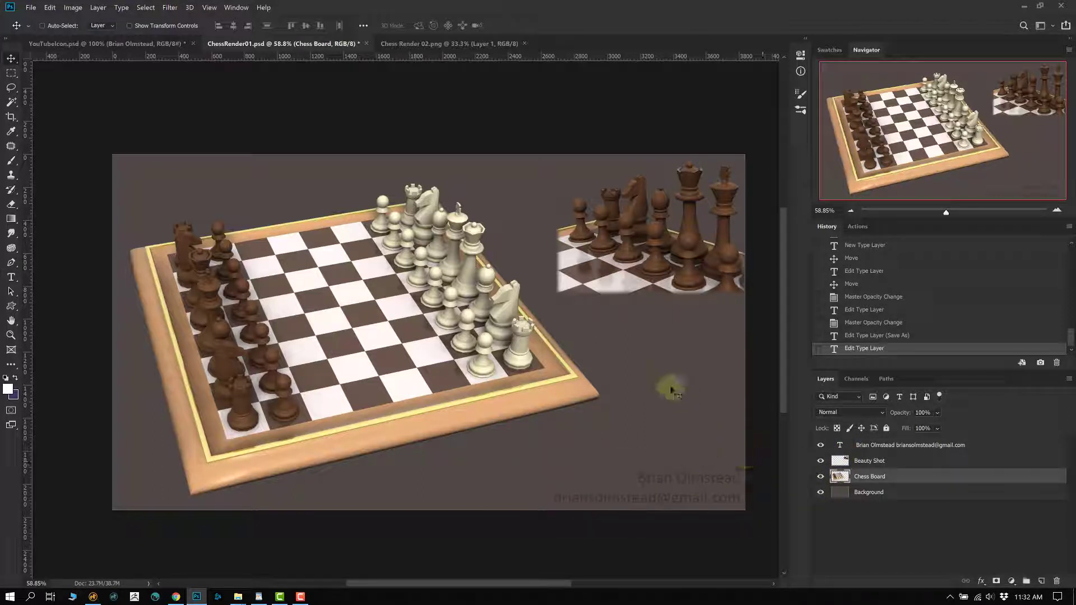